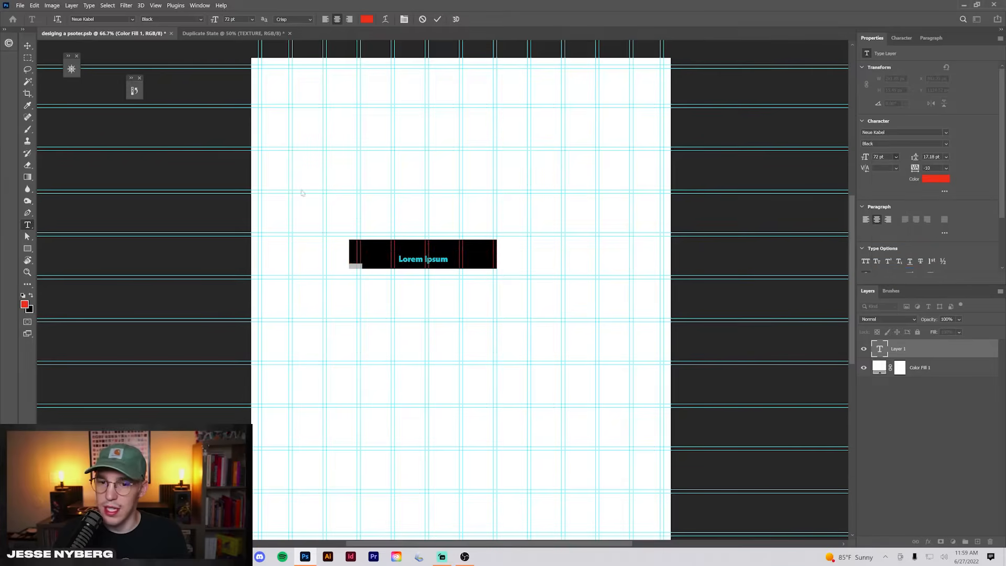
- Set the Lorem Ipsum text in all caps and change its font to Degular Display Semibold
left_click(27, 45)
left_click(865, 260)
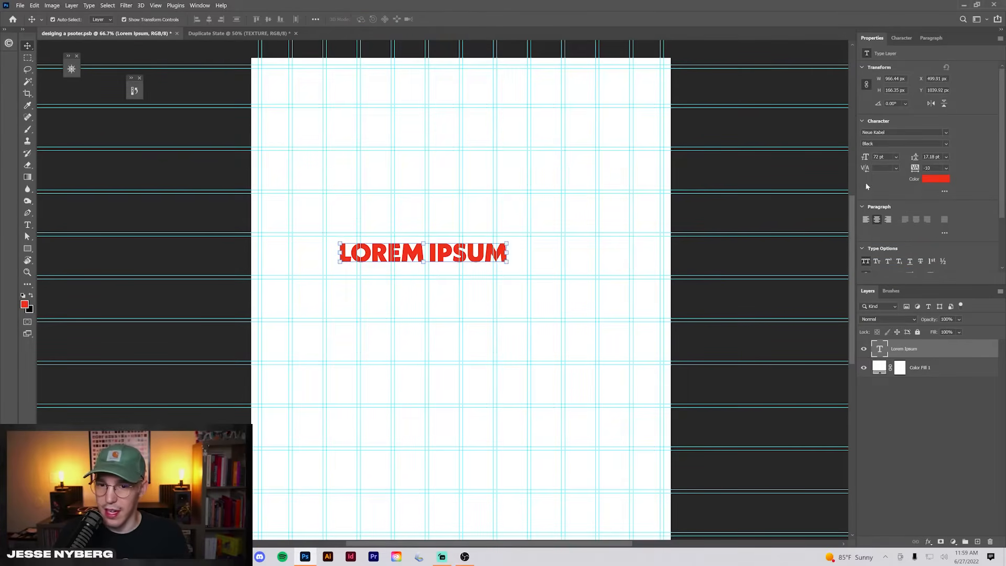
left_click(896, 132)
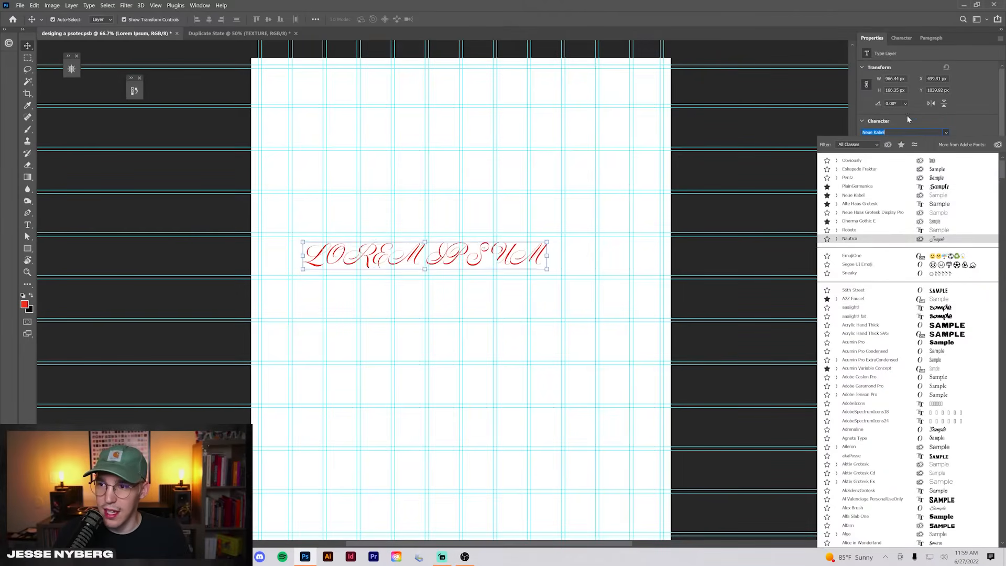
type("degul")
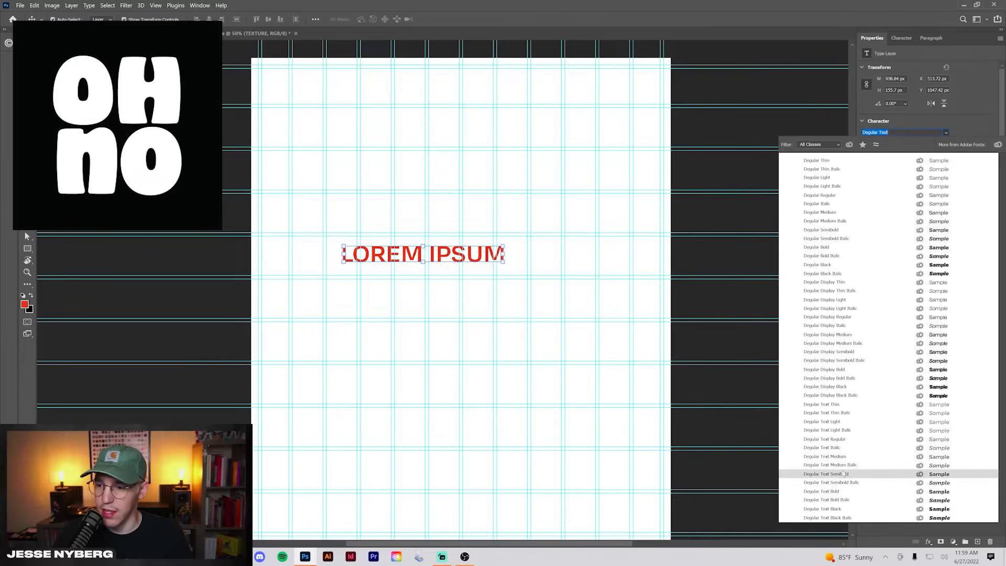
left_click(827, 316)
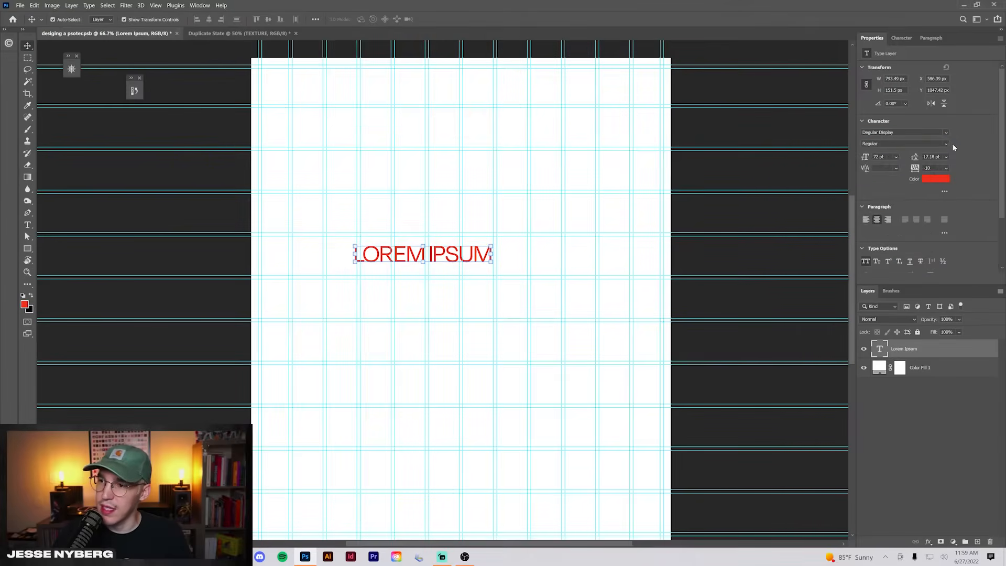
left_click(945, 143)
left_click(900, 224)
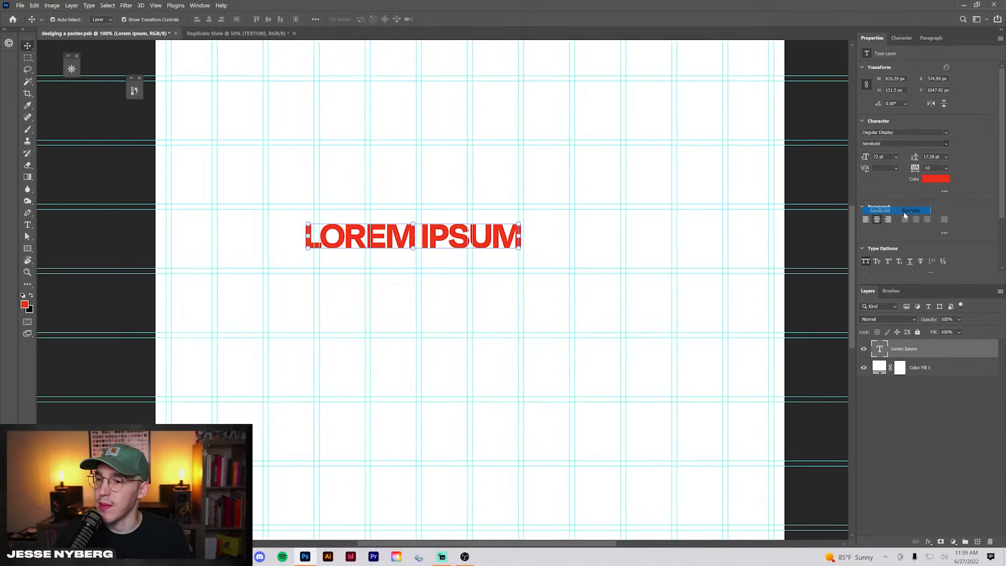
- Set the Lorem Ipsum text's kerning to Optical and its tracking to -10
key("ctrl+semicolon")
key("ctrl+minus")
key("ctrl+semicolon")
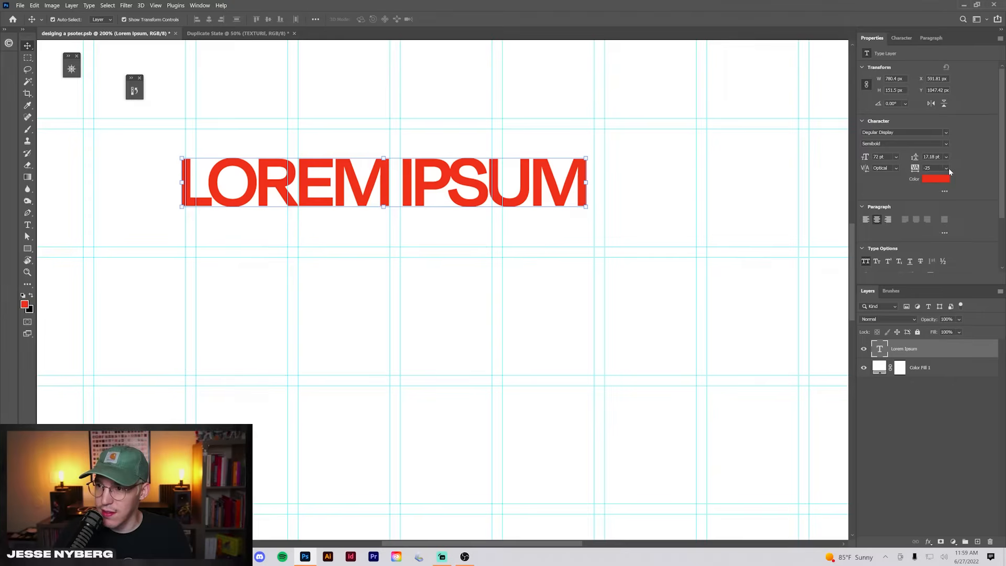
left_click(945, 167)
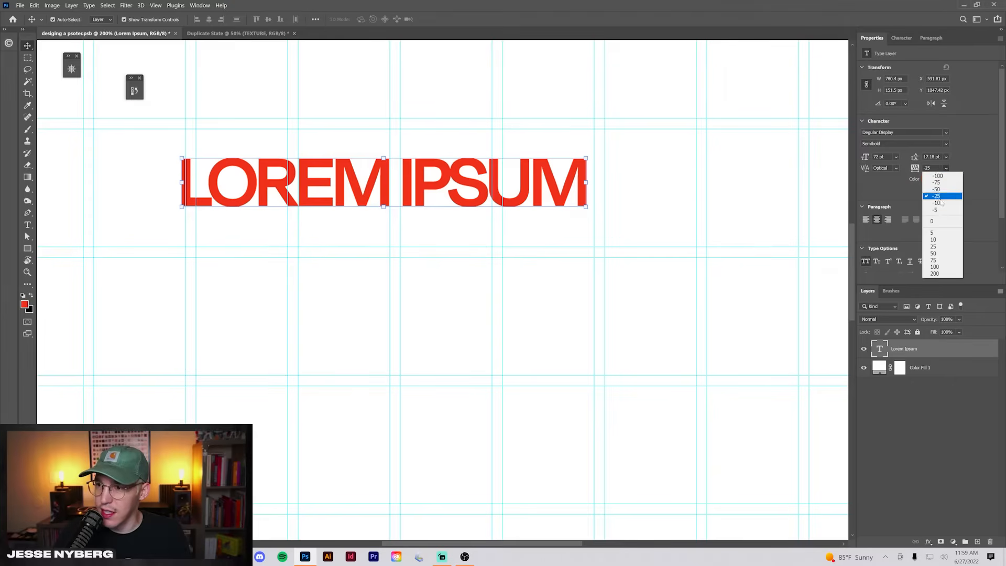
left_click(931, 199)
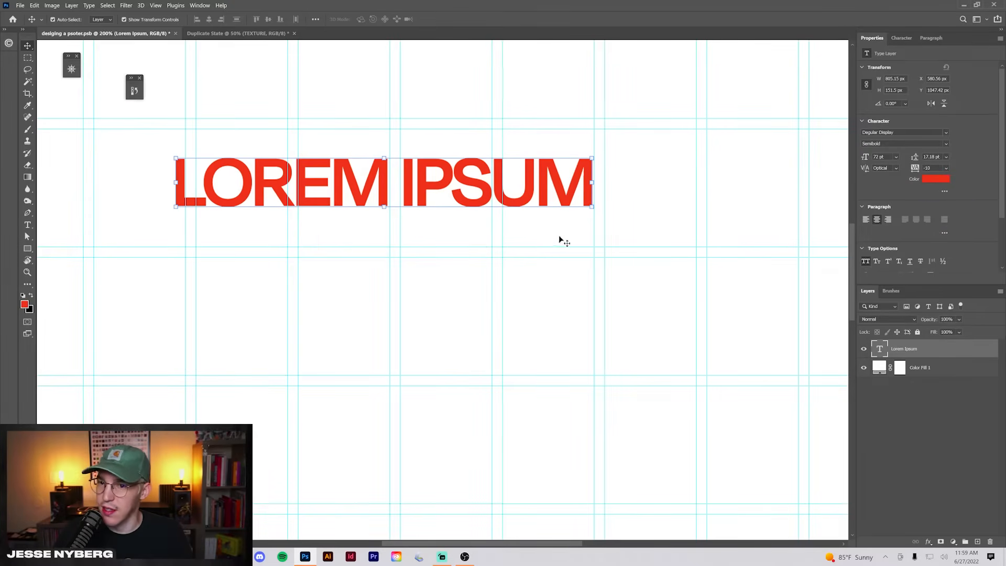
- Replace the Lorem Ipsum placeholder text with MUDDY
key("ctrl+minus")
key("t")
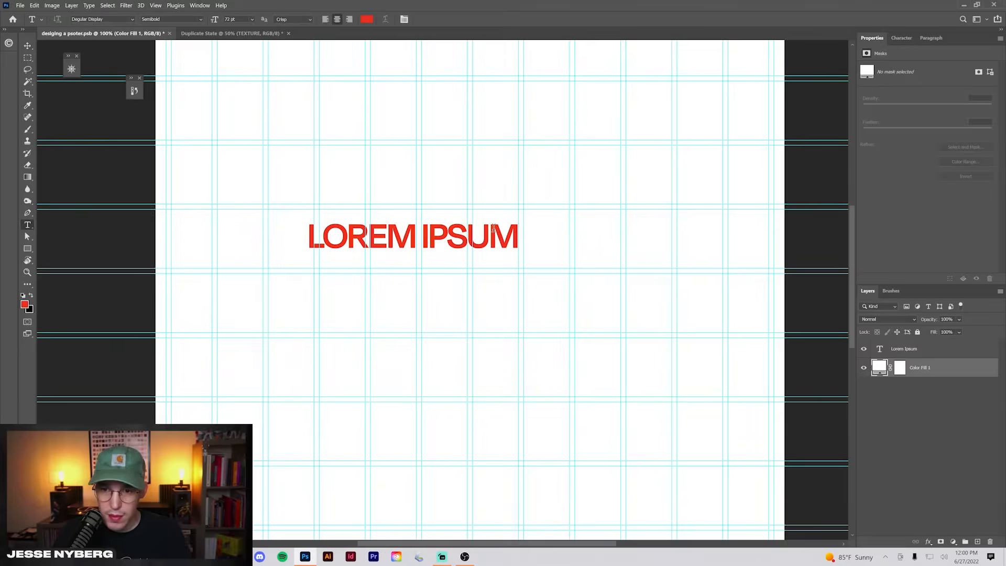
double_click(494, 231)
key("BackSpace")
key("BackSpace")
key("BackSpace")
key("BackSpace")
key("BackSpace")
key("BackSpace")
key("BackSpace")
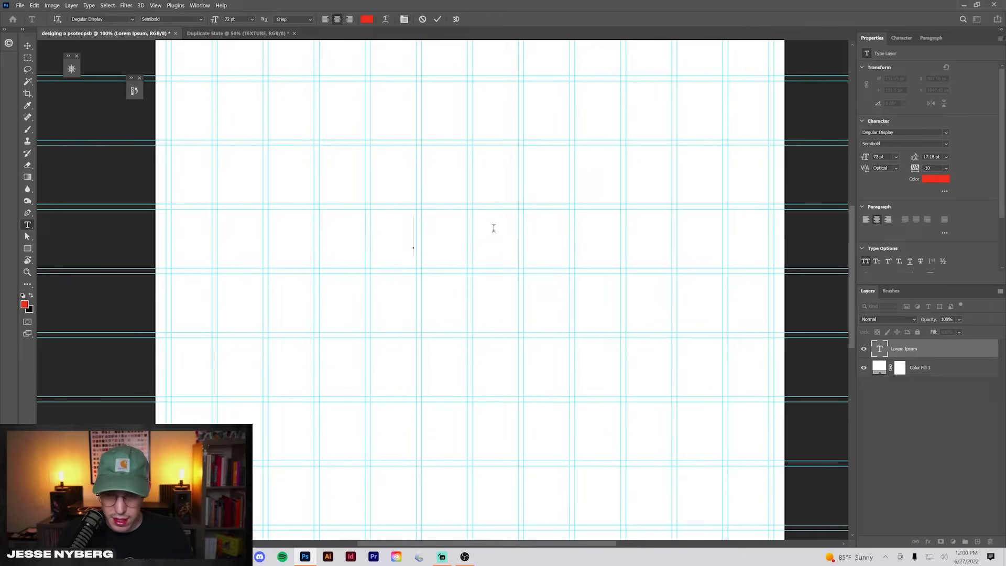
type("MUDDY")
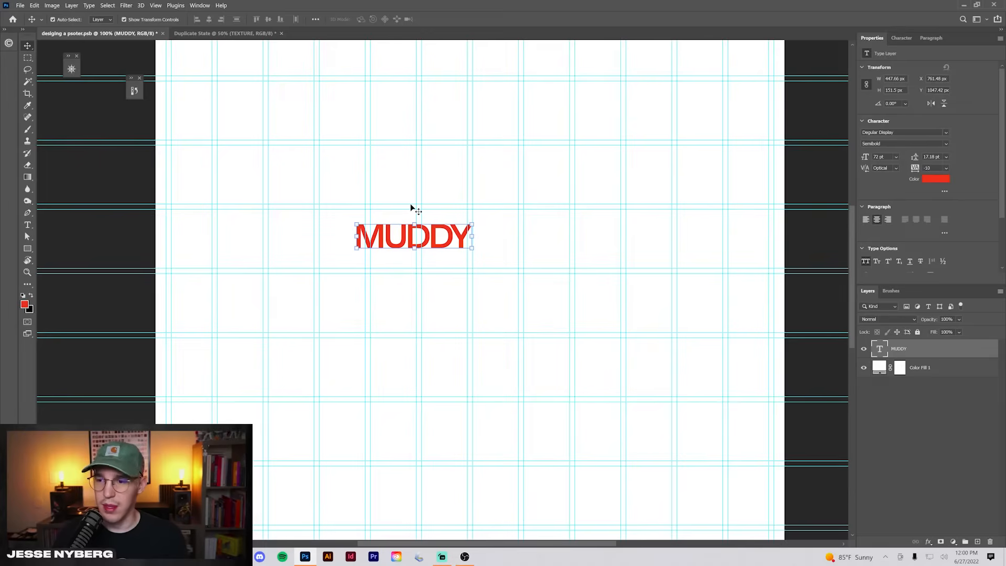
- Change the background fill layer, Color Fill 1, to the warm off-white f4f4ea
double_click(882, 367)
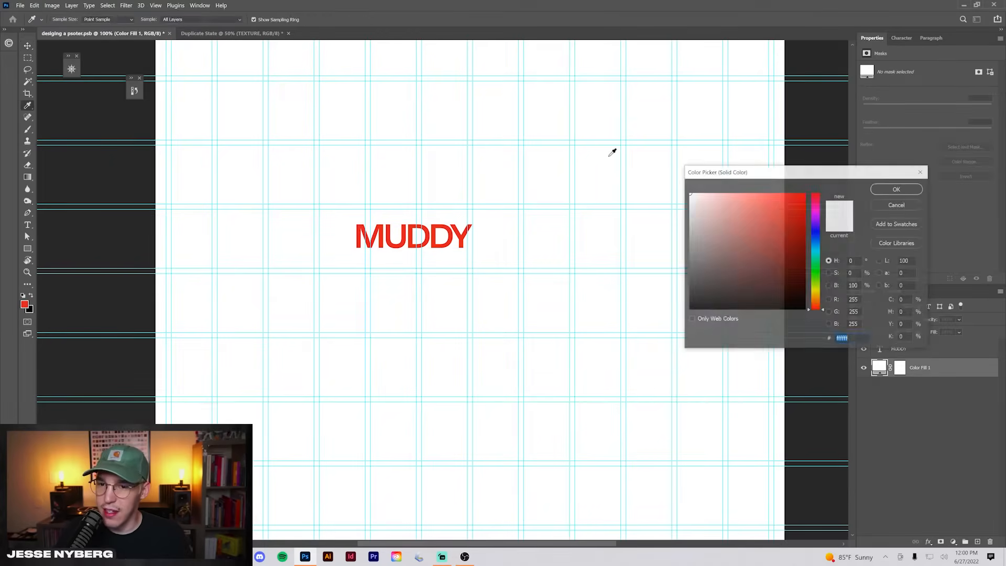
left_click_drag(703, 198, 665, 200)
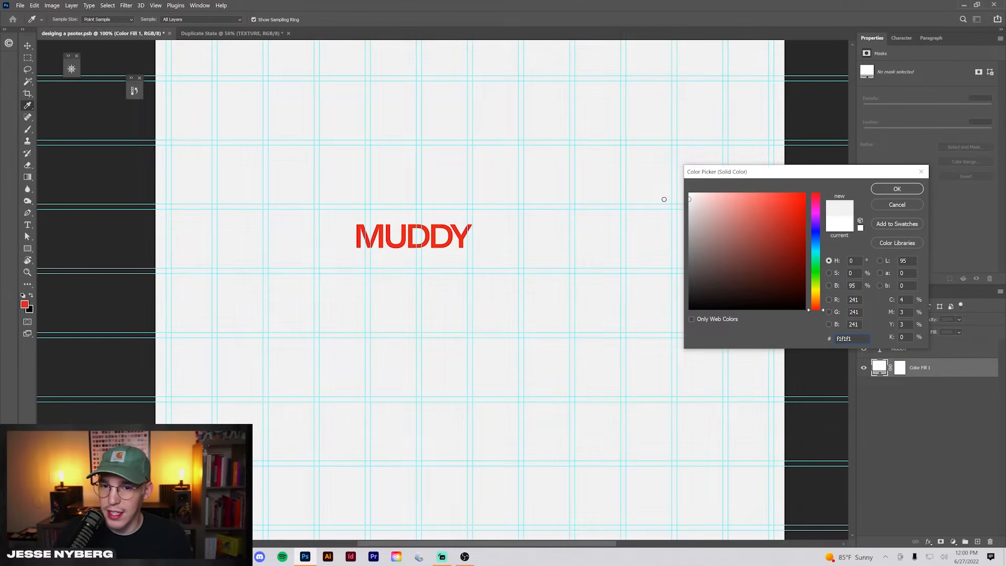
left_click_drag(816, 313, 816, 294)
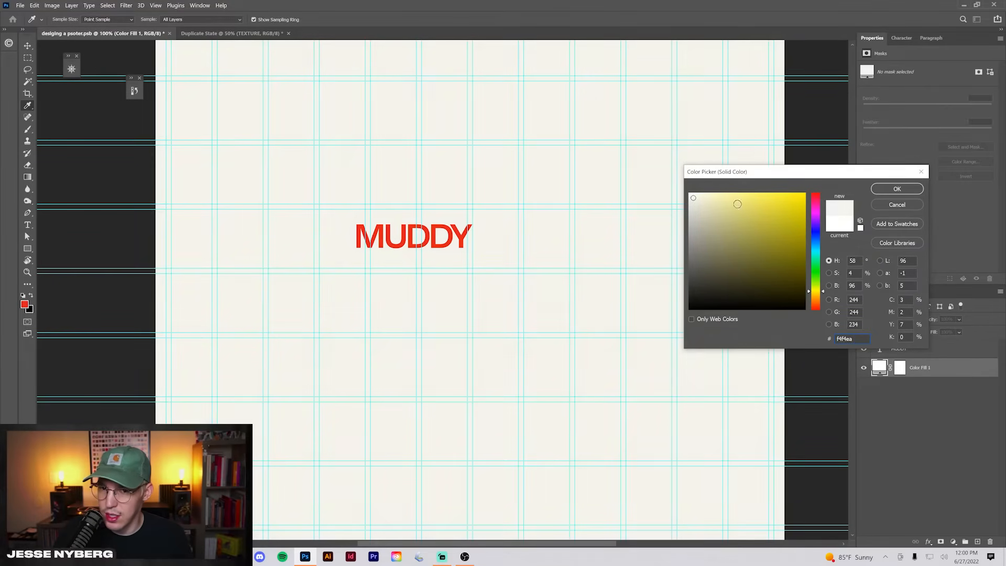
left_click(896, 188)
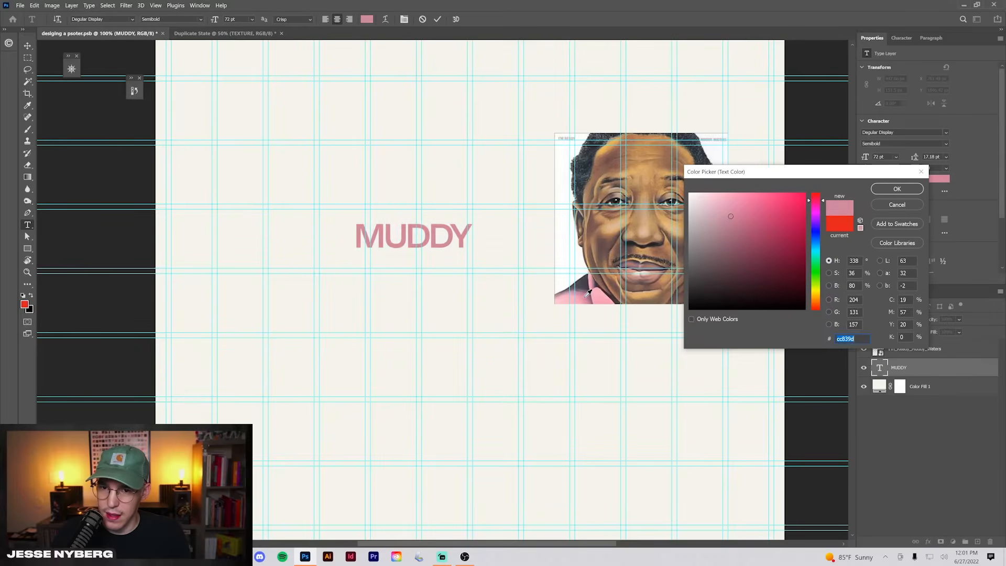
- Color the MUDDY text pink ec7fa1, based on a sample from the collar in the portrait
left_click(585, 291)
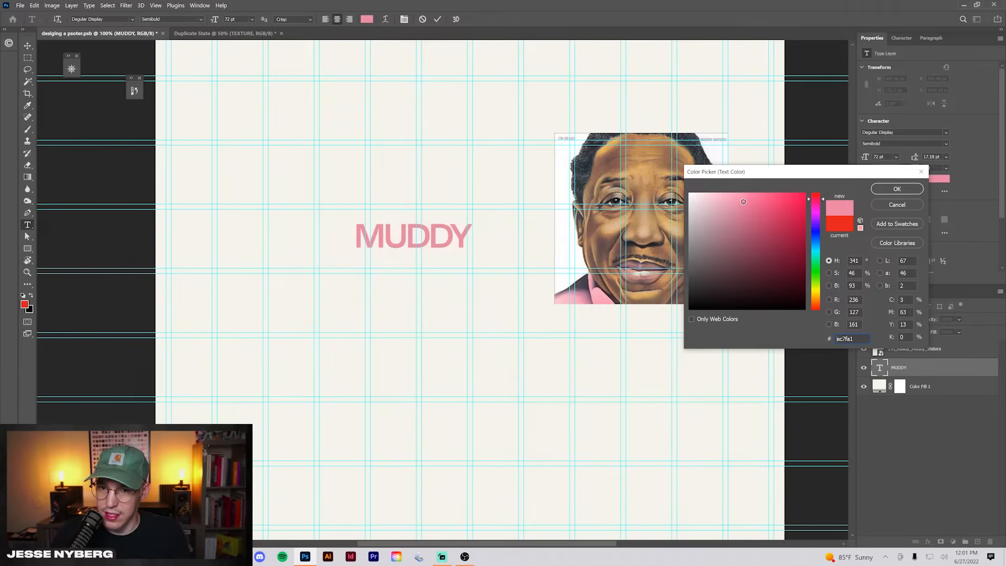
key("Return")
left_click(27, 46)
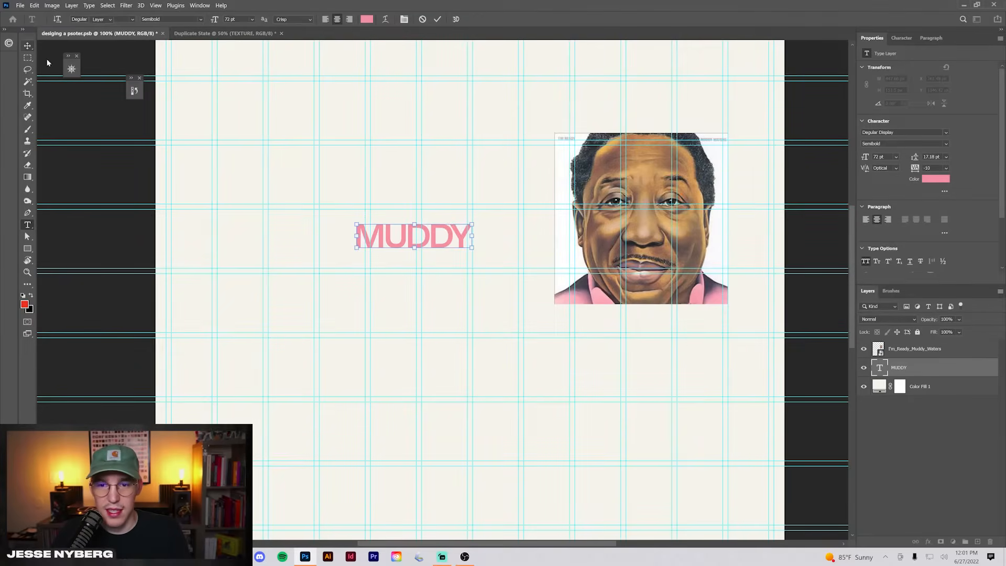
- Move the portrait lower on the page and enlarge MUDDY to about 343 pt, aligned with the poster's top margin guide
key("ctrl+minus")
left_click_drag(580, 262, 568, 386)
left_click_drag(431, 243, 613, 192)
key("ctrl+t")
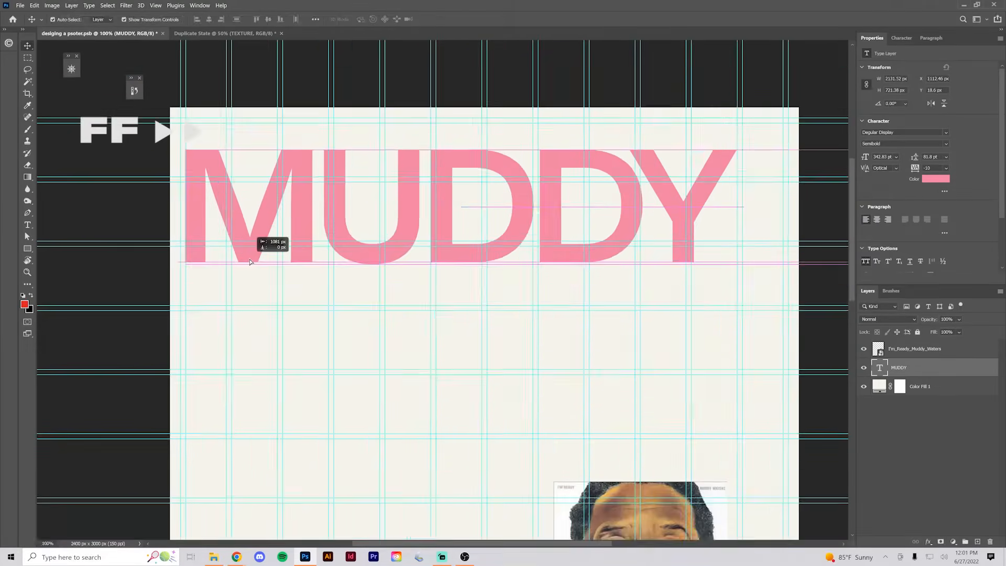
left_click_drag(248, 252, 248, 228)
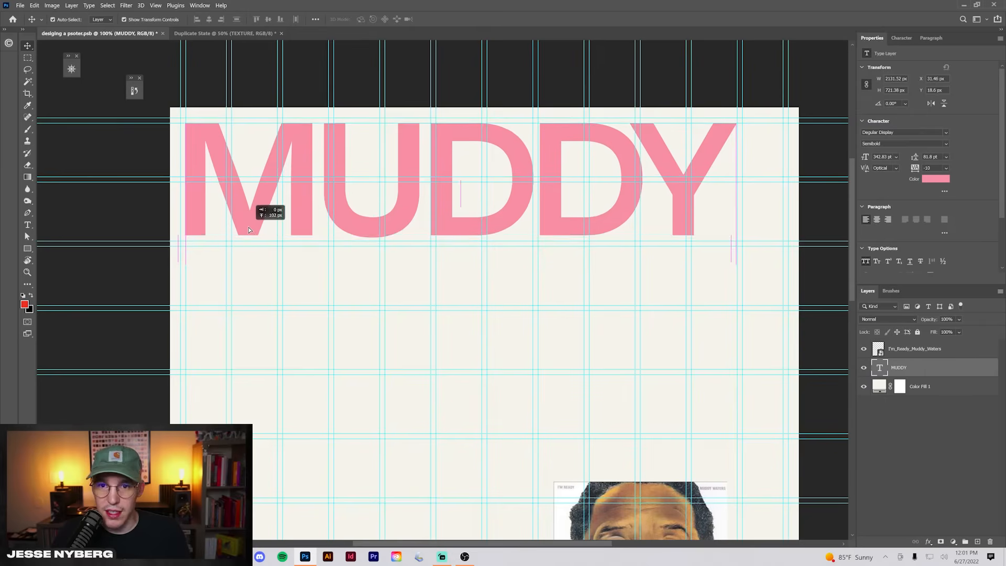
- Scale the MUDDY title up to 346.37 pt and nudge it slightly right along the poster's left margin
left_click_drag(737, 179, 744, 181)
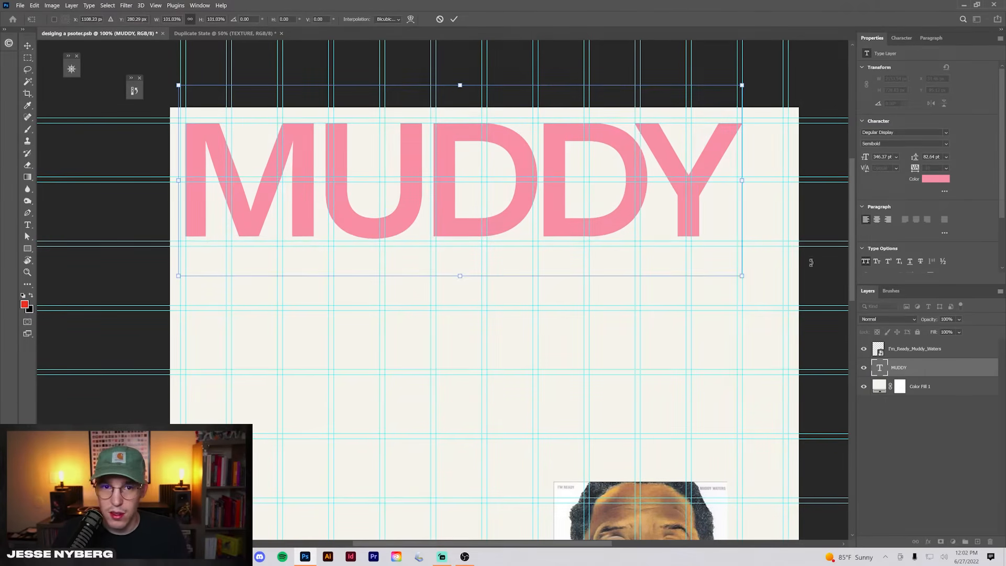
key("Return")
key("Right")
left_click(133, 253, "ctrl")
- Duplicate the MUDDY title below the original and change the copy's text to WATERS
key("ctrl+minus")
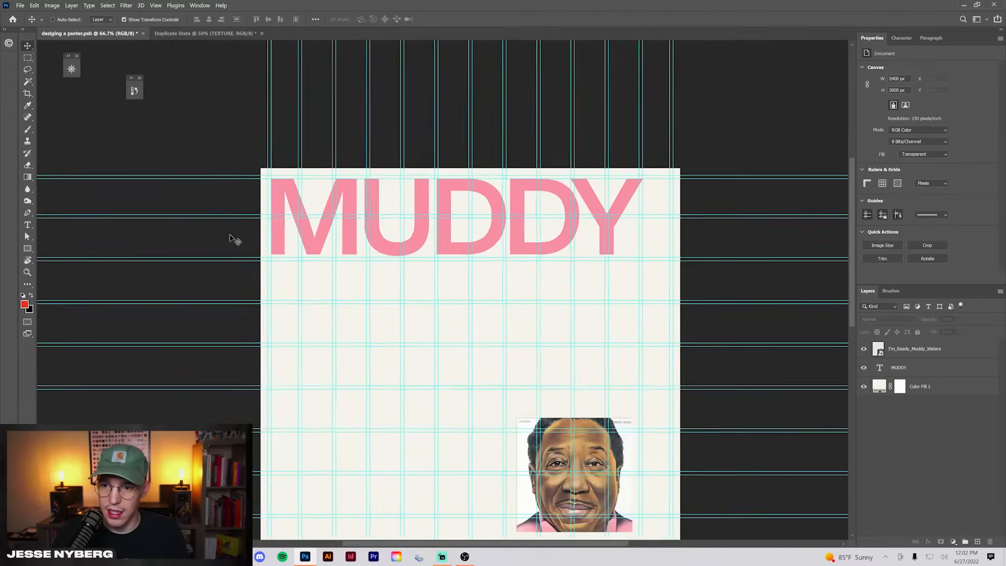
key("ctrl+minus")
key("ctrl+plus")
left_click_drag(473, 184, 483, 217)
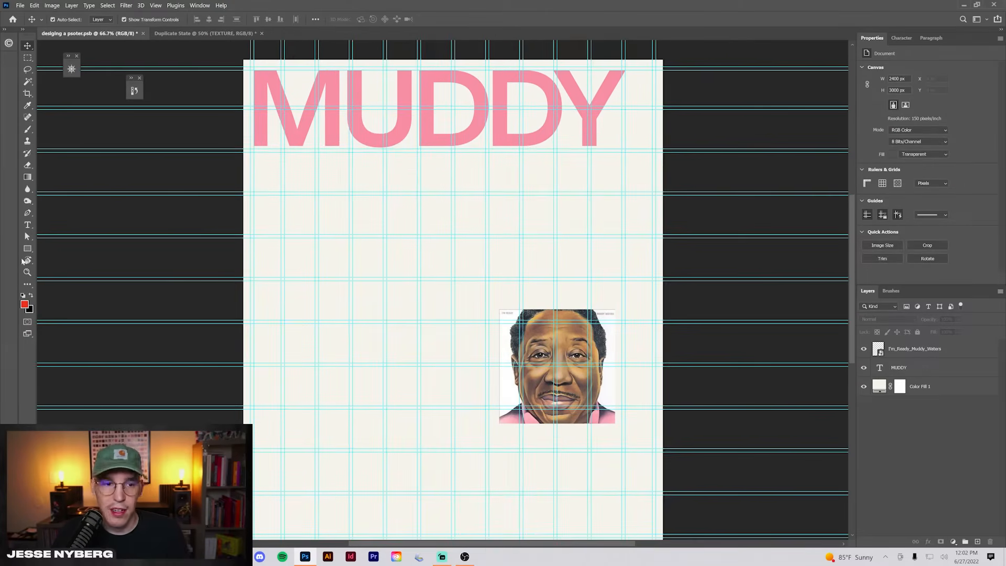
left_click_drag(397, 139, 397, 265)
key("t")
left_click_drag(488, 236, 622, 235)
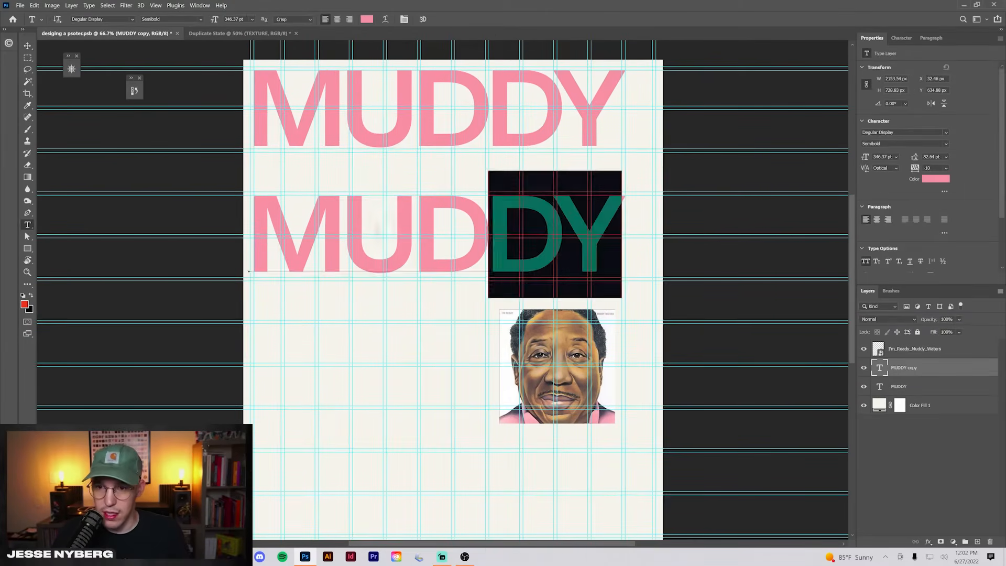
key("ctrl+a")
type("WATERS")
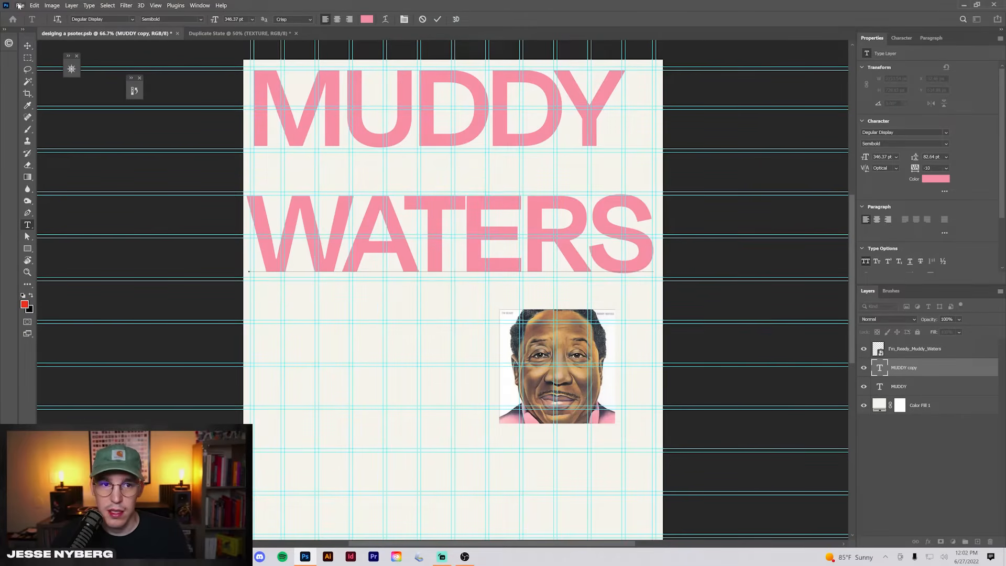
left_click(27, 48)
- Scale the MUDDY title down to 314.85 pt and undo the number mistakenly entered over the WATERS text
left_click(589, 115)
left_click_drag(625, 108, 591, 110)
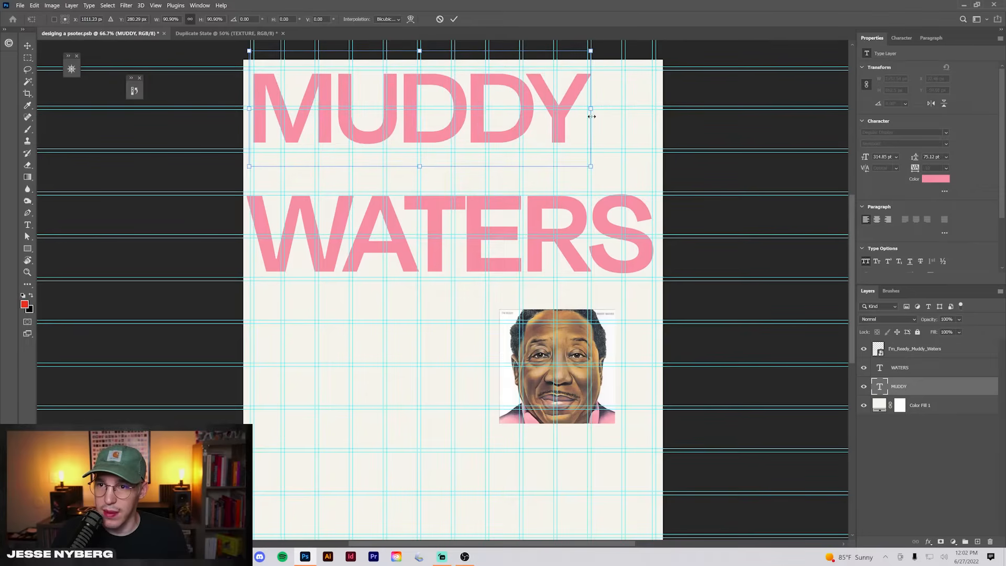
key("Return")
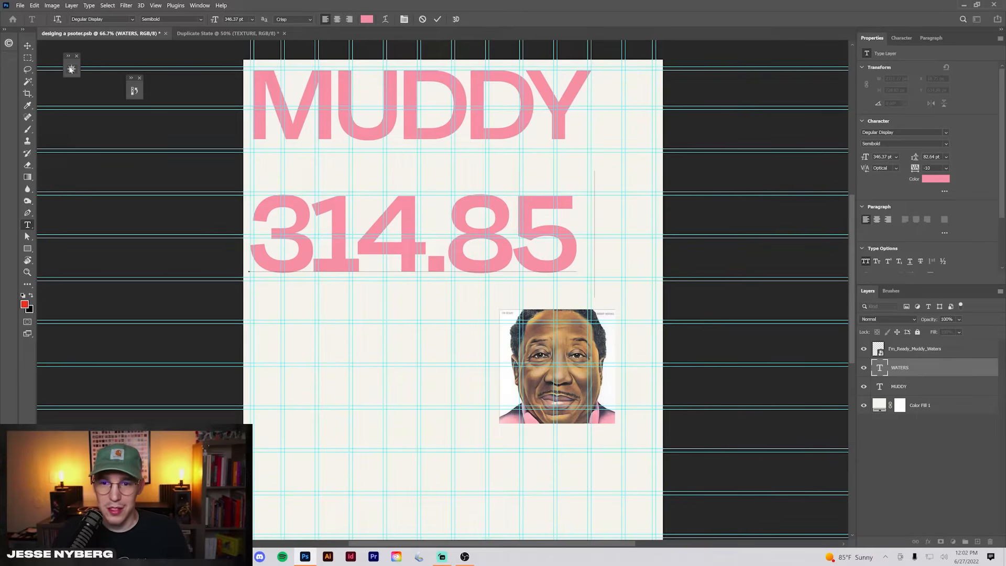
key("ctrl+z")
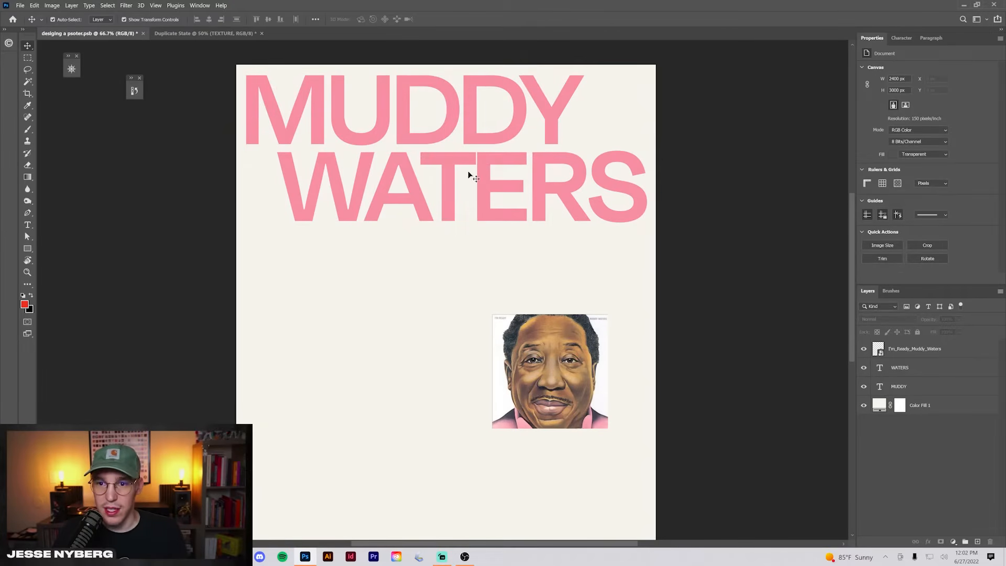
- Tighten the kerning between the W and A of WATERS to -65
key("t")
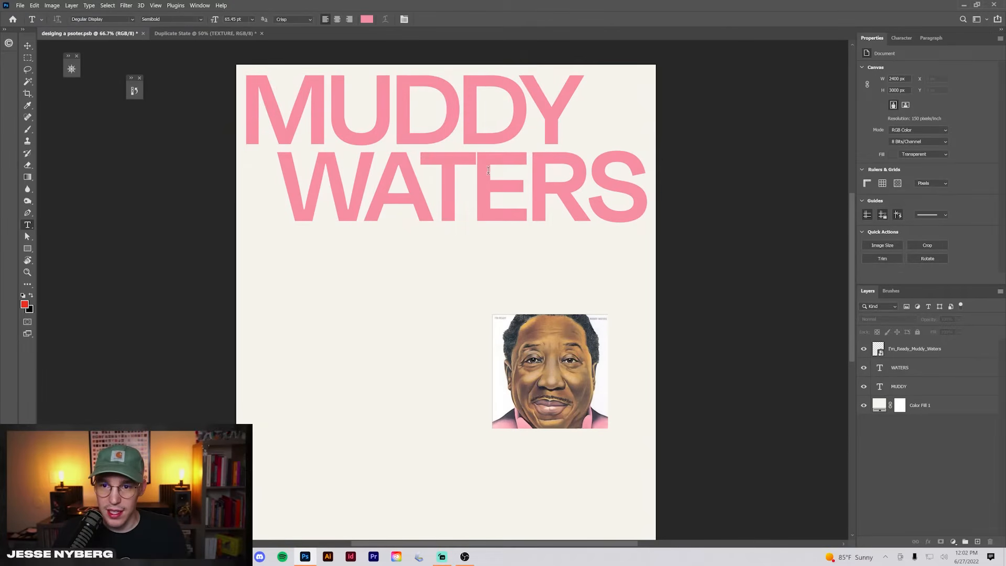
left_click(475, 176)
key("Left")
key("Left")
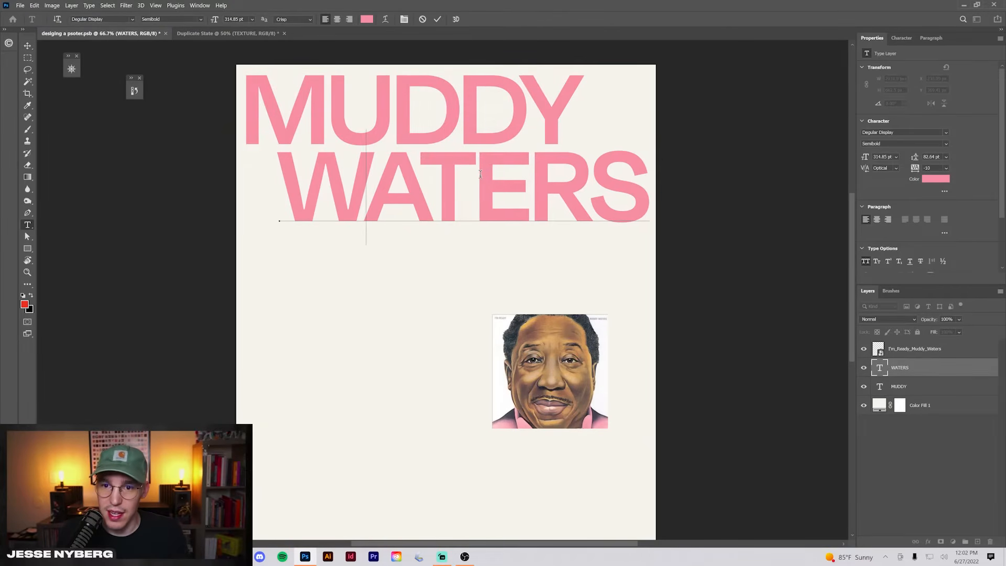
key("alt+Left")
key("alt+Left")
key("alt+Left")
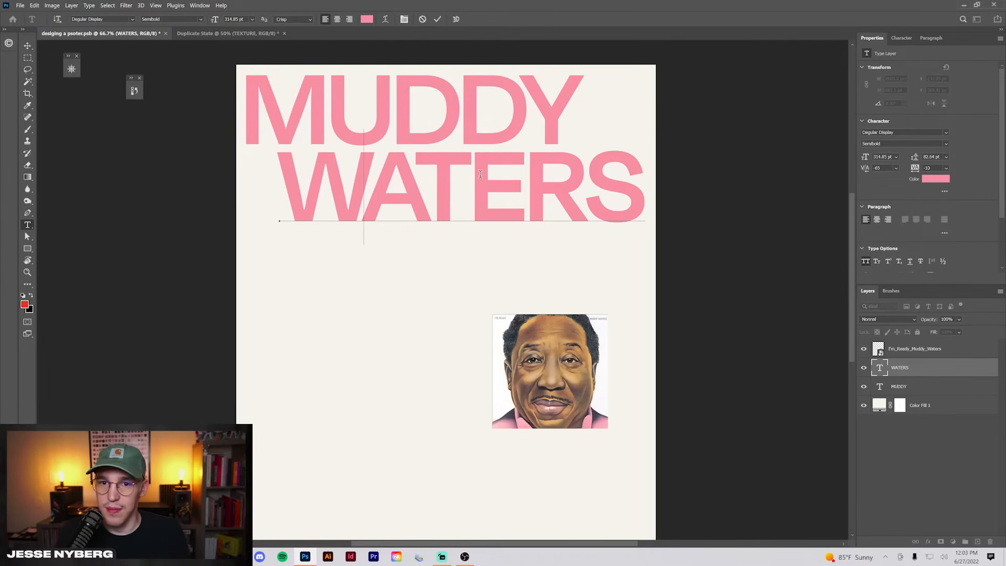
key("Escape")
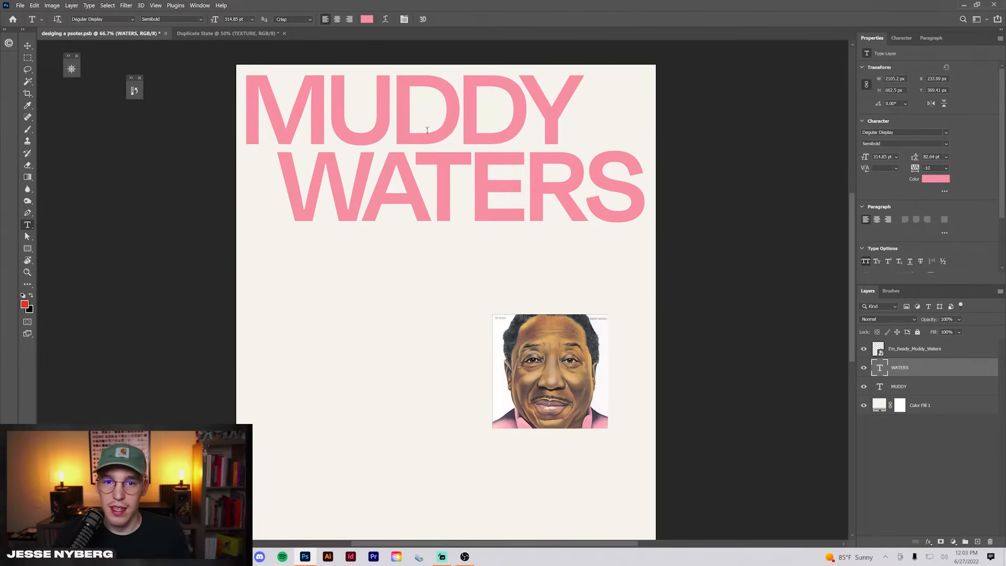
- Set the tracking of the whole MUDDY title to -15
key("alt+bracketleft")
key("Return")
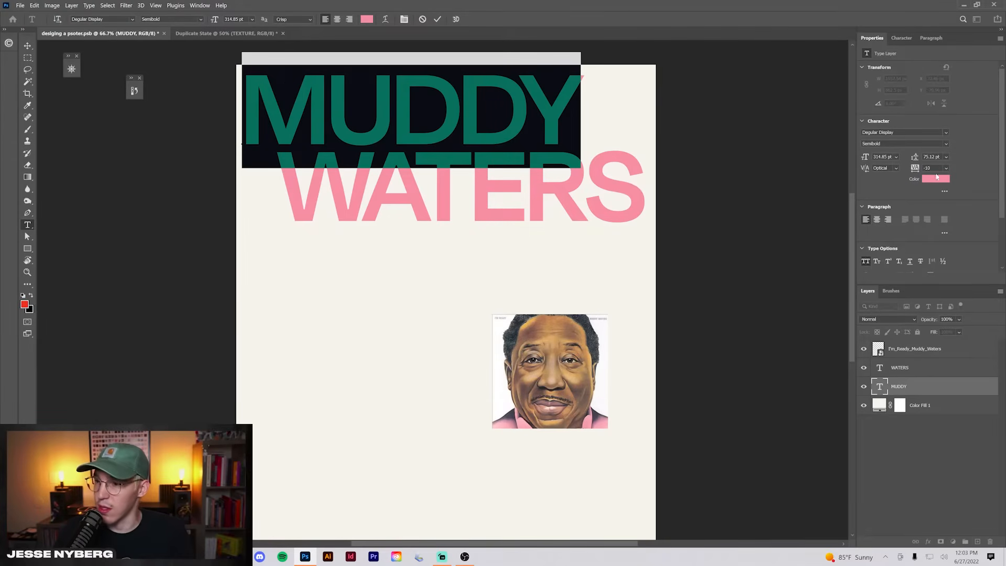
type("-15")
key("Return")
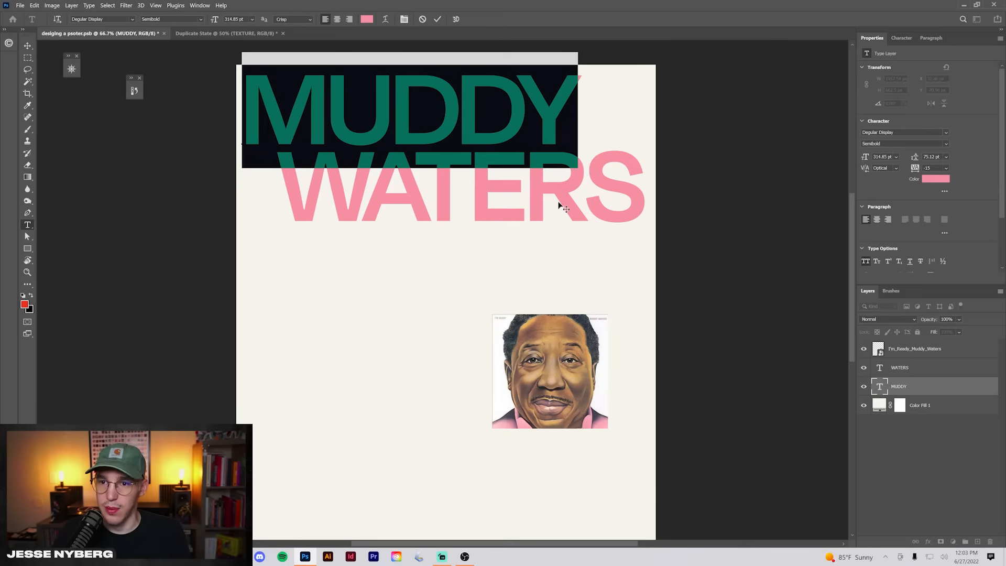
key("Escape")
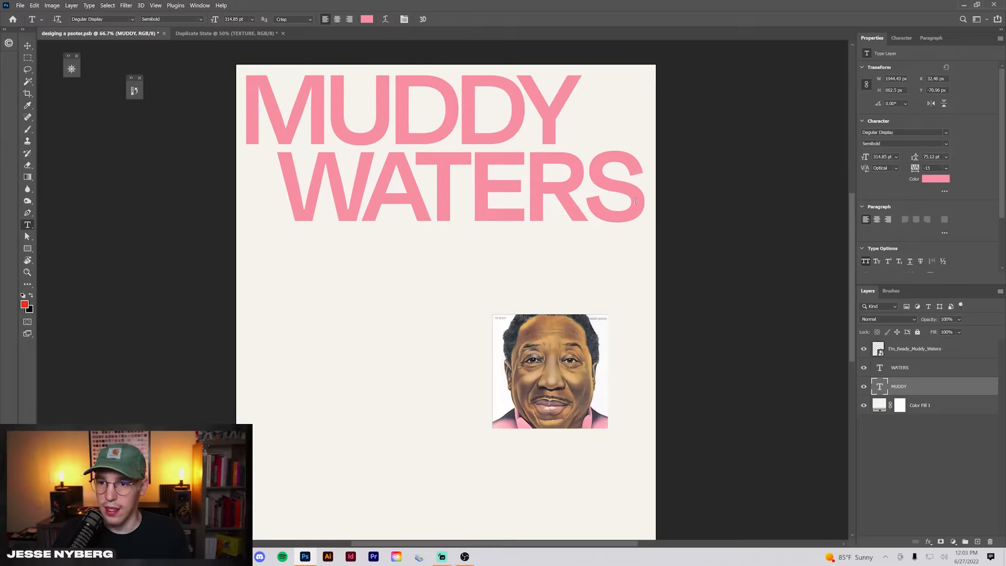
- Adjust the kerning setting of the whole WATERS title
key("alt+bracketright")
key("Return")
left_click(895, 167)
left_click(881, 186)
- Tighten the kerning between individual letters of the MUDDY title, around the U and first D, and within the WATERS title
left_click(898, 386)
left_click(326, 110)
key("alt+Left")
left_click(388, 110)
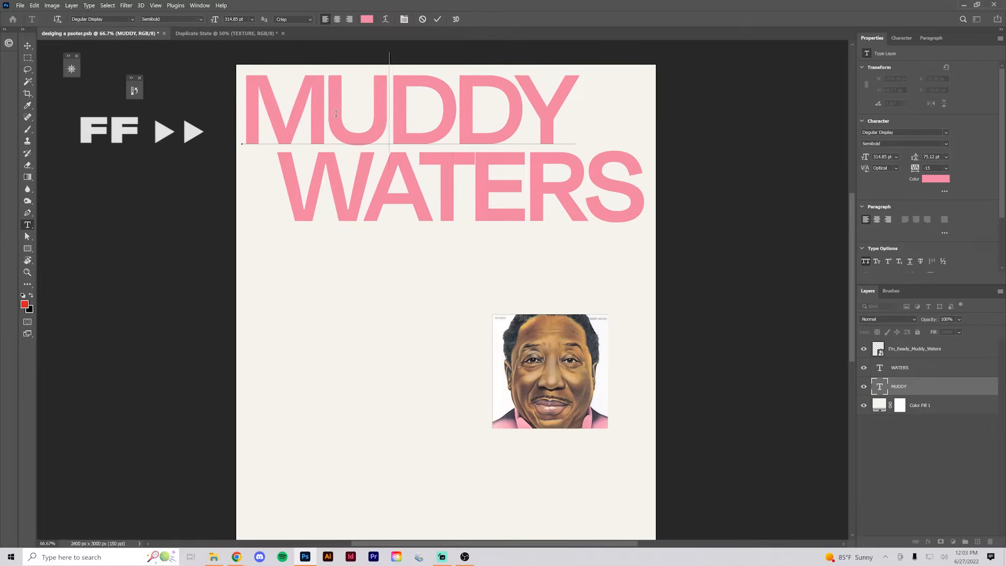
key("alt+Left")
double_click(882, 370)
key("alt+Left")
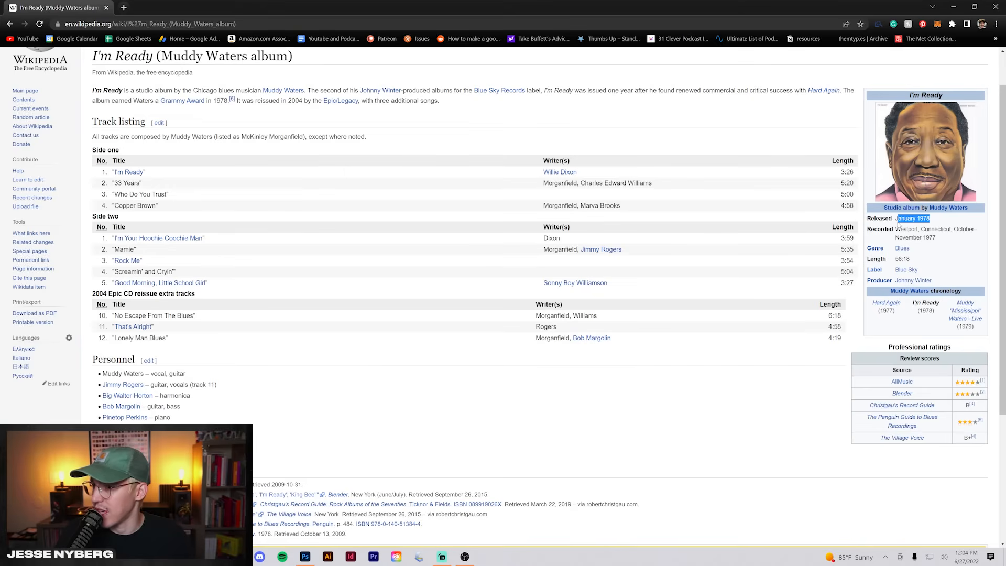
- Use the January 1978 release date from the album's Wikipedia page and rewrite the date text as JAN '78 in right-aligned Semibold Italic
left_click(745, 389)
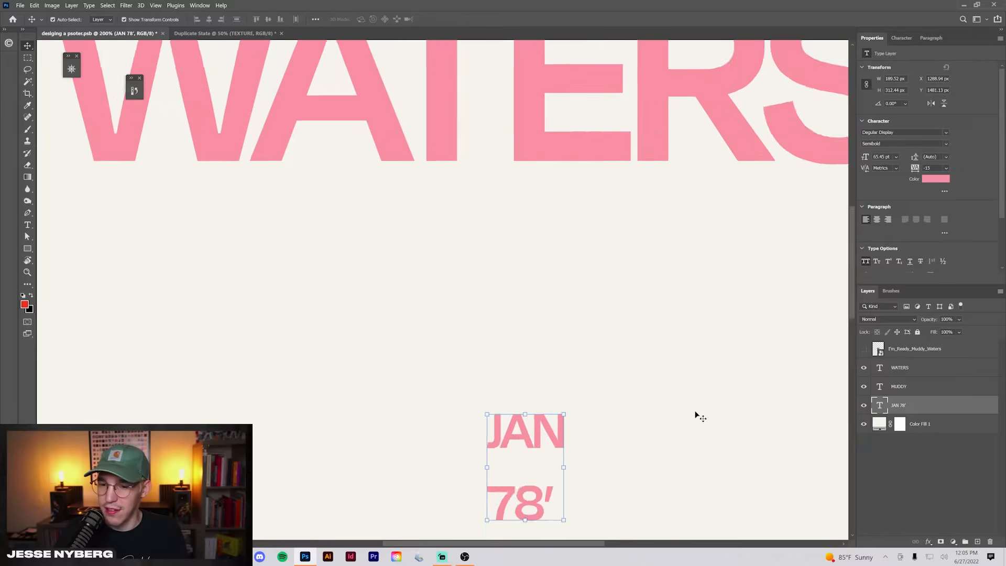
scroll(615, 377, "down", 2)
scroll(530, 392, "up", 3)
double_click(541, 404)
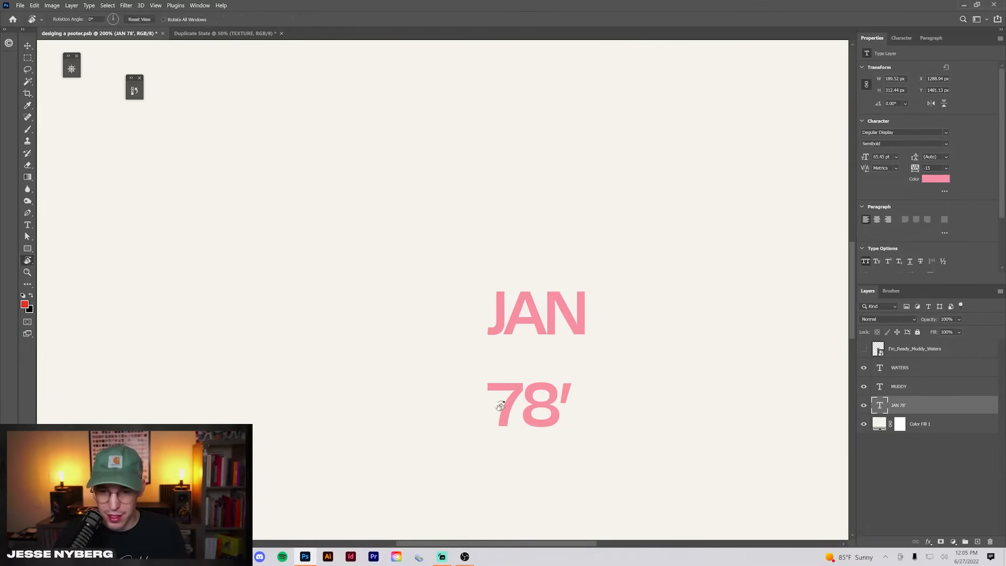
key("Home")
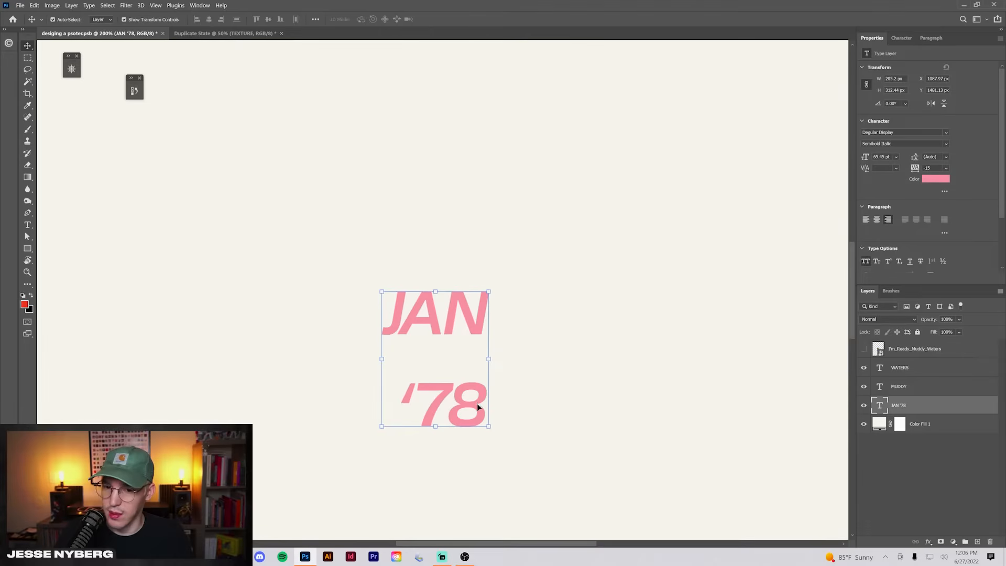
- Tighten the leading of the two-line JAN '78 text to 38 pt
left_click_drag(914, 157, 891, 147)
key("Down")
key("Down")
key("Down")
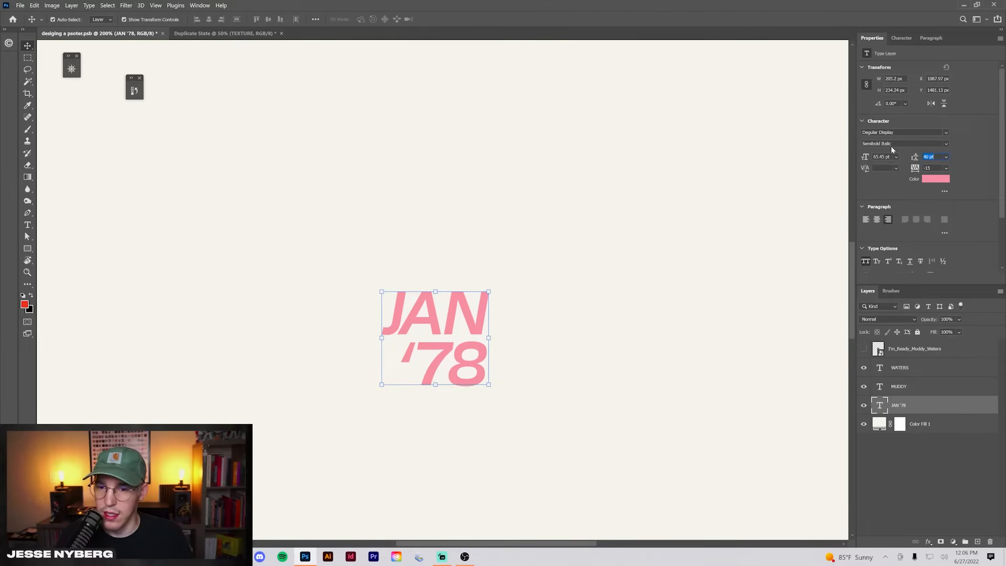
key("Down")
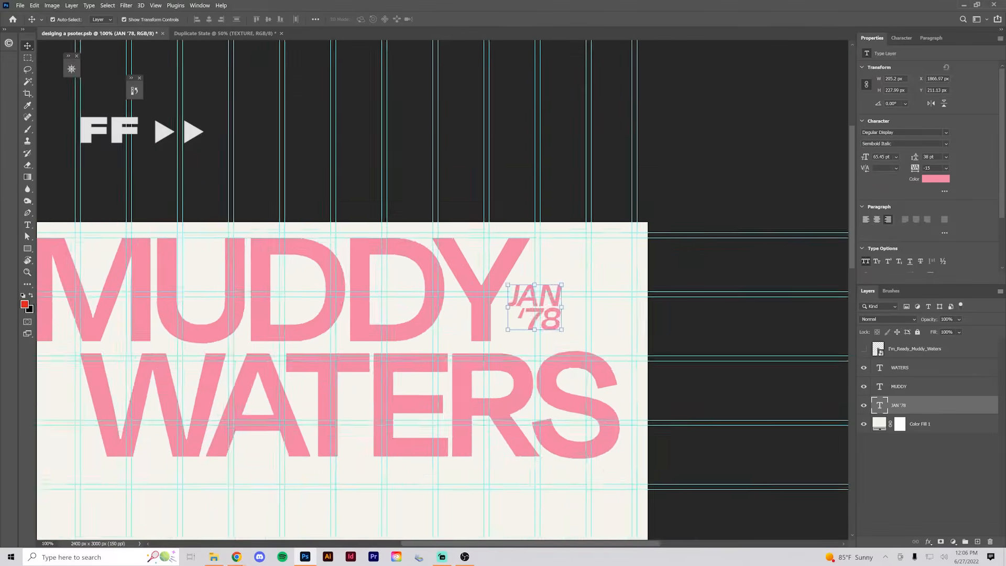
- Enlarge the JAN '78 text to about 113.6 pt in the poster's top-right corner beside MUDDY and slightly increase its leading
scroll(552, 290, "up", 3)
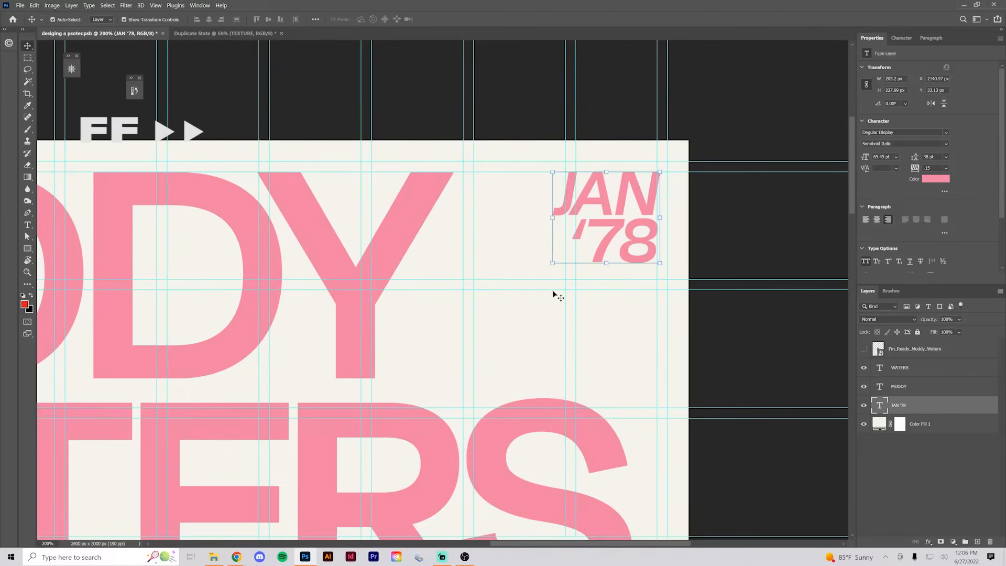
key("ctrl+t")
left_click_drag(552, 279, 463, 375)
left_click_drag(585, 247, 585, 263)
left_click_drag(463, 391, 473, 382)
left_click_drag(564, 244, 564, 251)
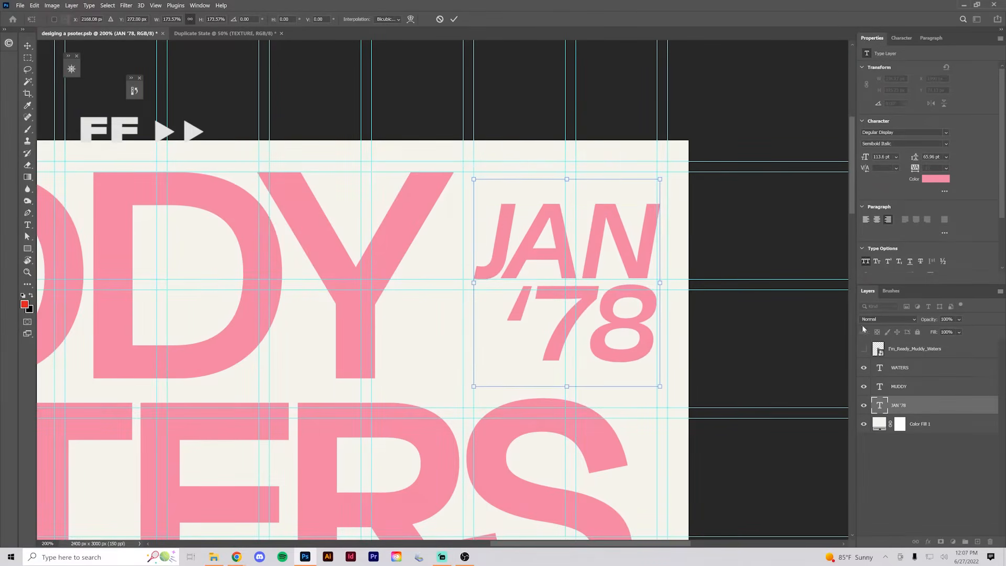
key("Return")
left_click(914, 157)
key("Up")
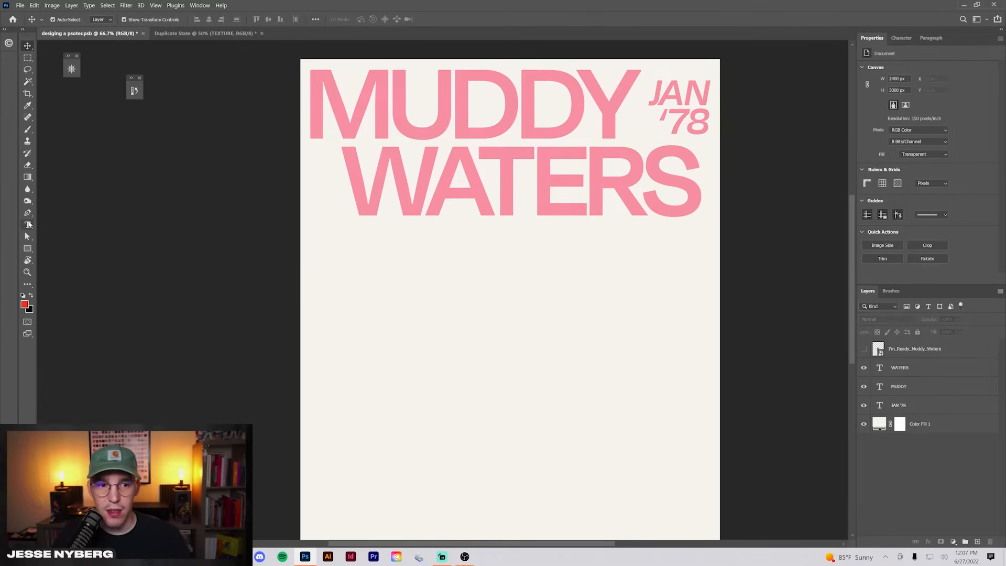
- Add the text I'm Ready below WATERS and scale it up to about 191 pt
left_click(28, 225)
left_click(440, 276)
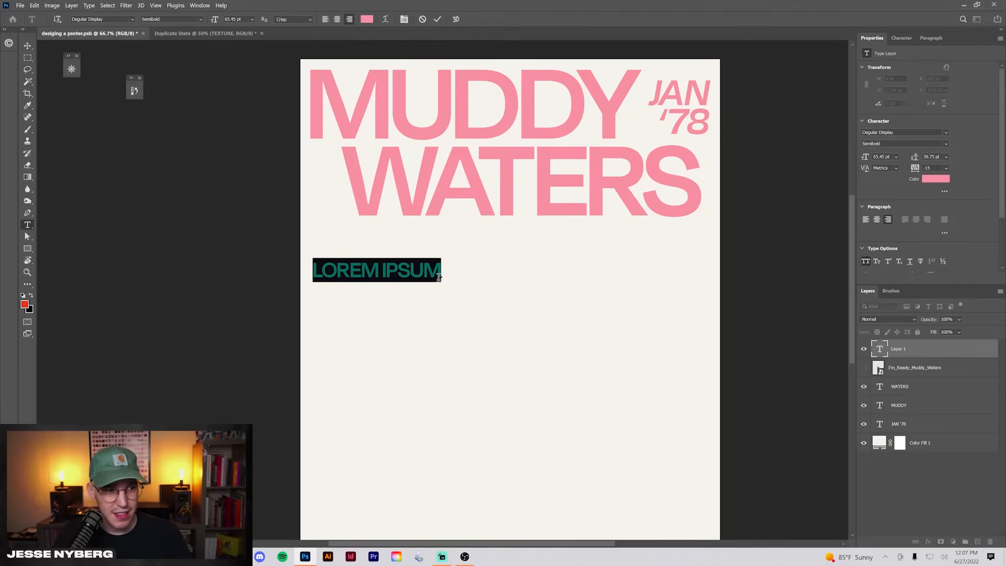
type("I'M READY.")
left_click(28, 46)
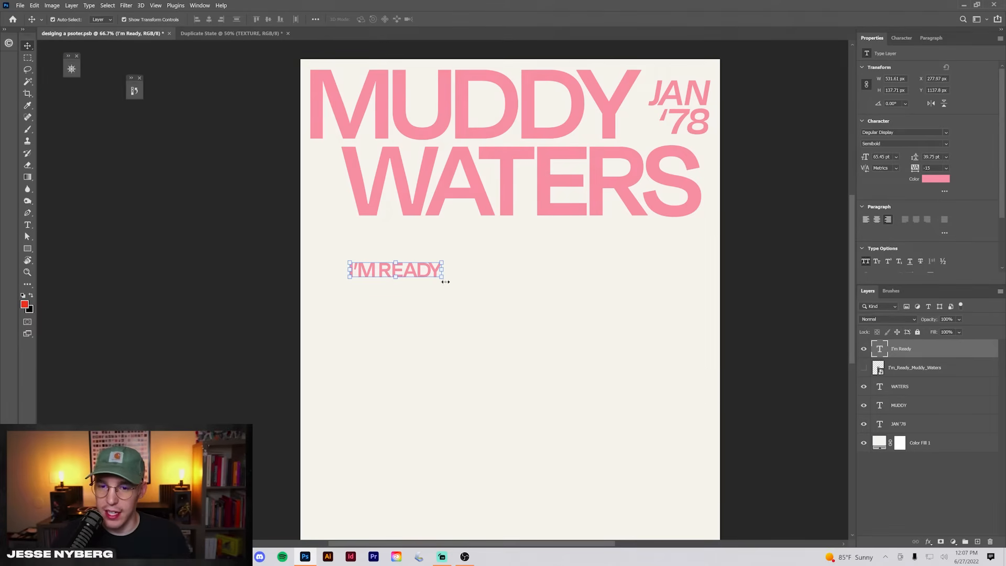
left_click_drag(445, 282, 633, 398)
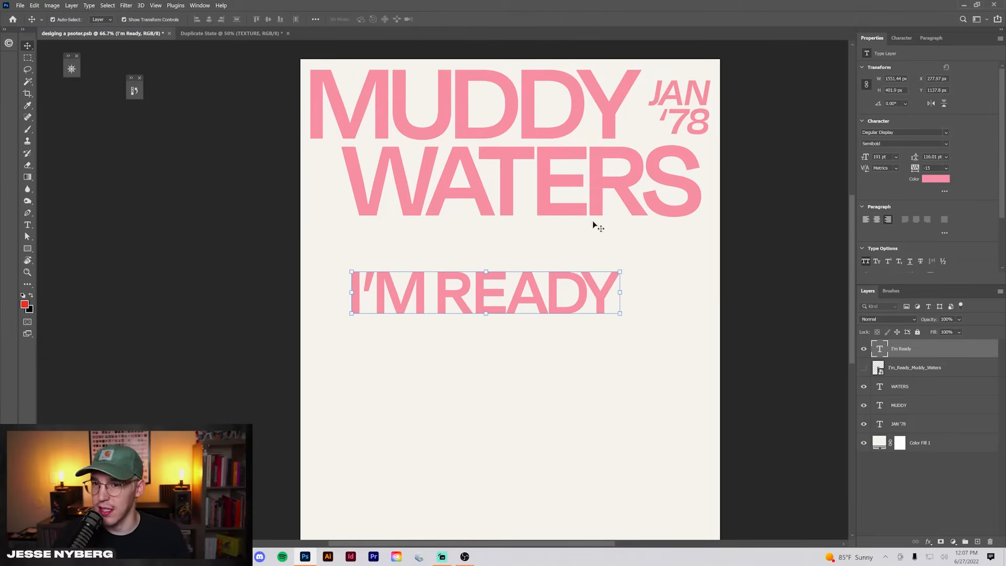
- Search the fonts for "sin" and set the I'm Ready text in Sinistre St Caroline
left_click(914, 131)
type("sinsit")
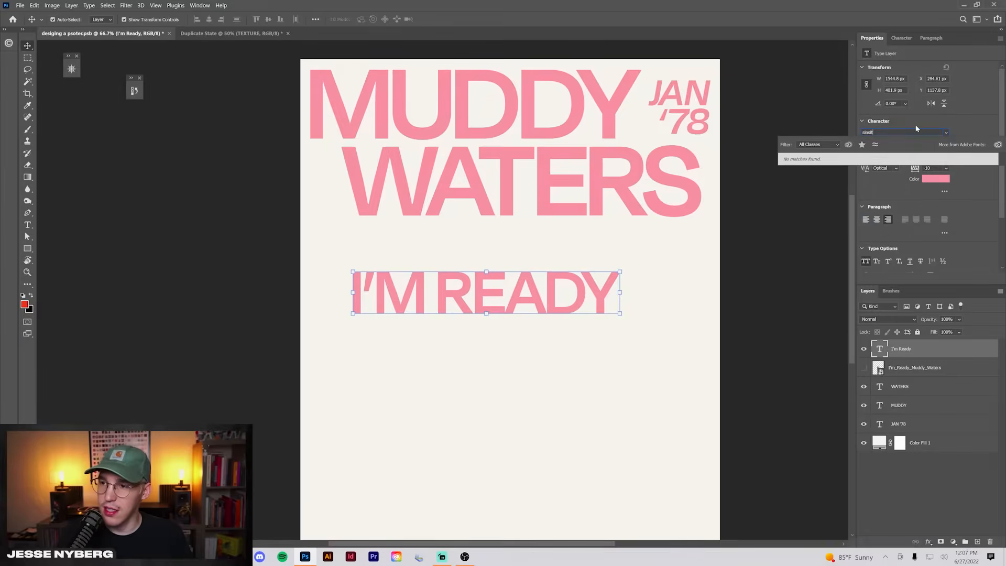
key("BackSpace")
key("BackSpace")
key("BackSpace")
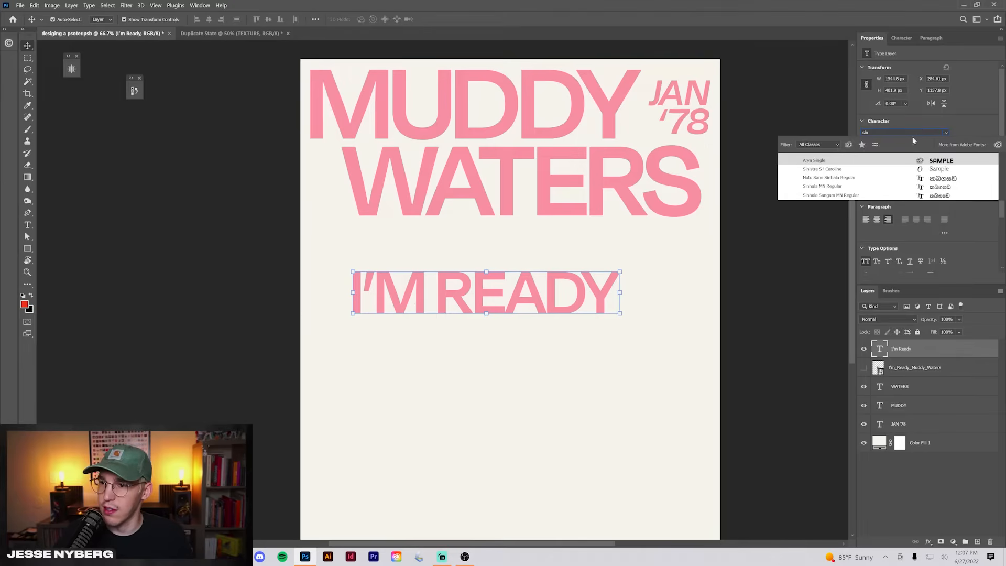
left_click(890, 169)
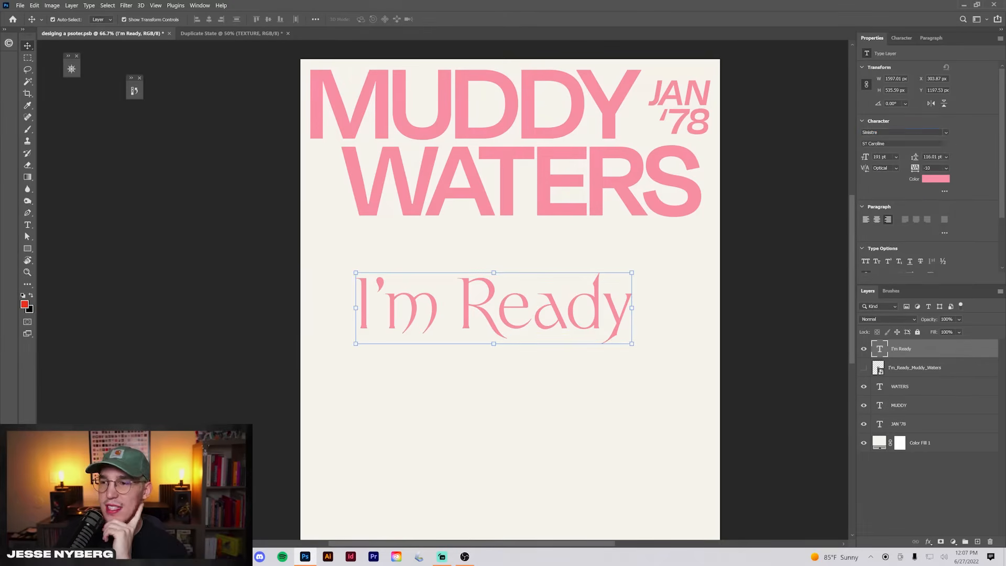
- Preview alternative typefaces on the I'm Ready text, including the fonts marked as favorites
left_click(945, 133)
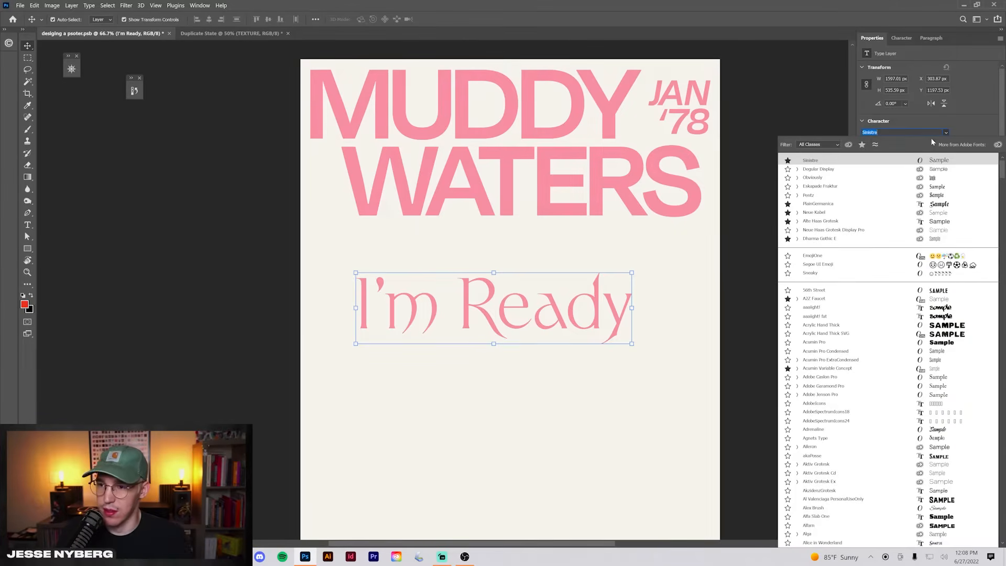
key("Down")
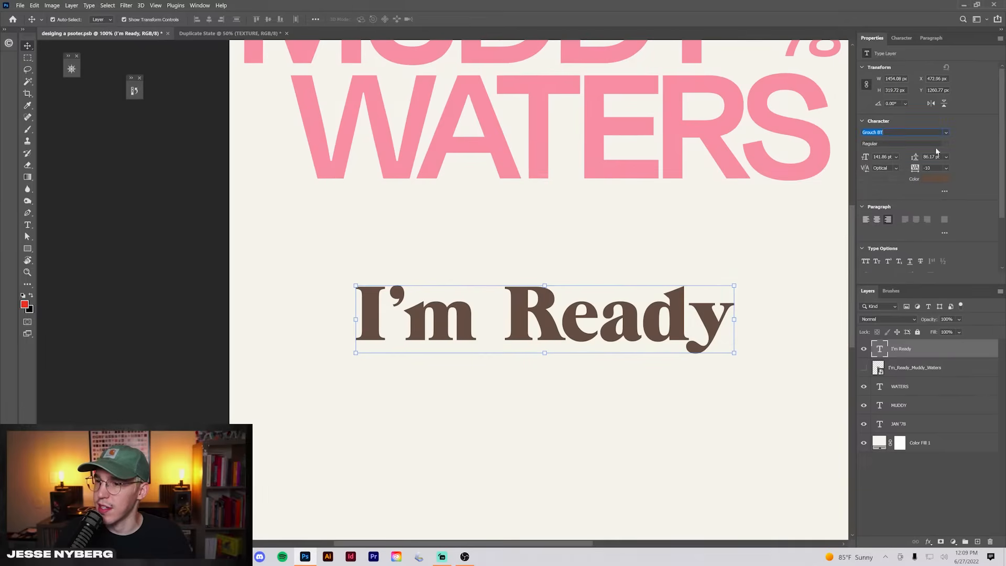
left_click(946, 132)
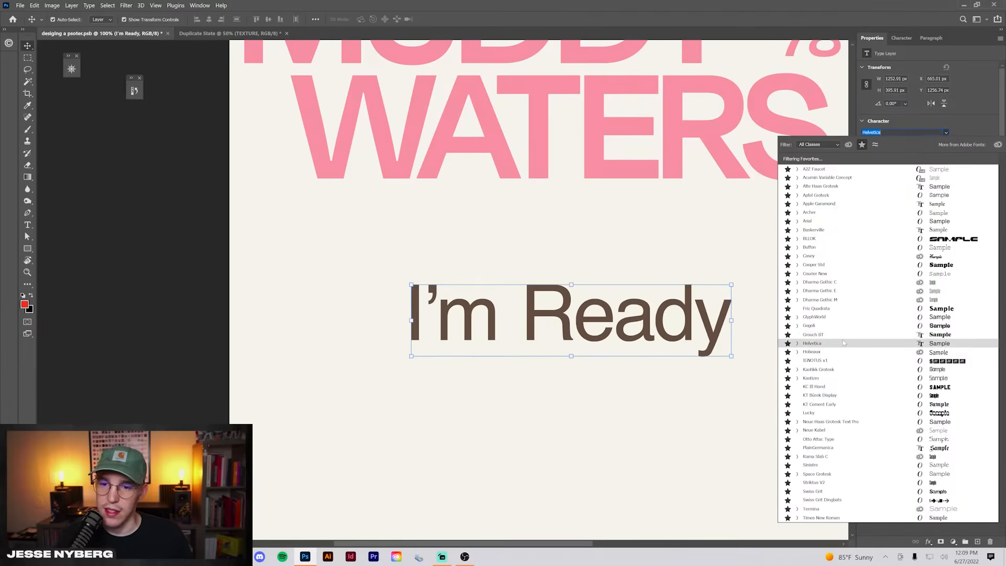
key("Down")
key("Down")
key("Down")
key("Down")
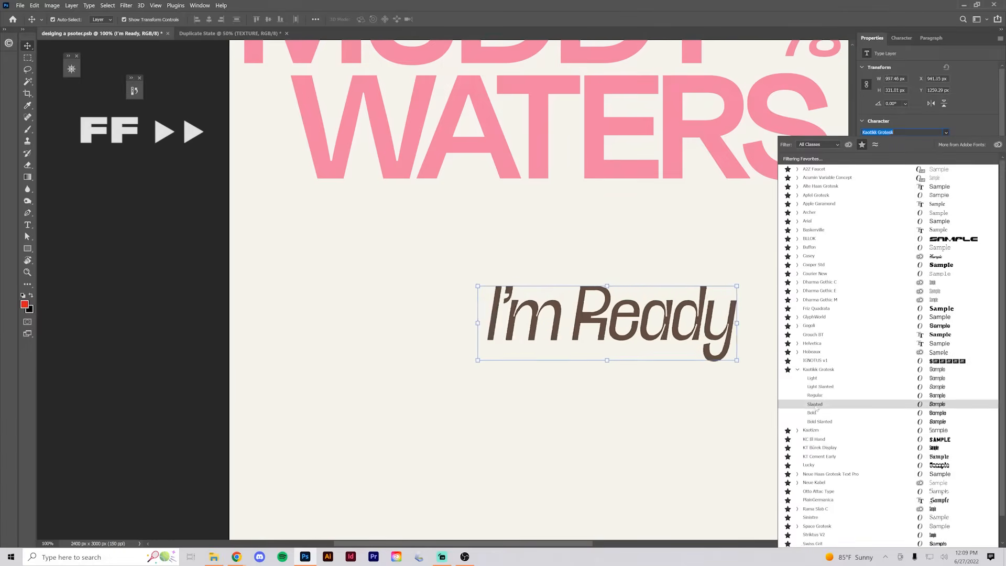
- Filter the font choices to Adobe Fonts and set the I'm Ready text in IvyPresto Display
left_click(848, 145)
scroll(836, 294, "down", 4)
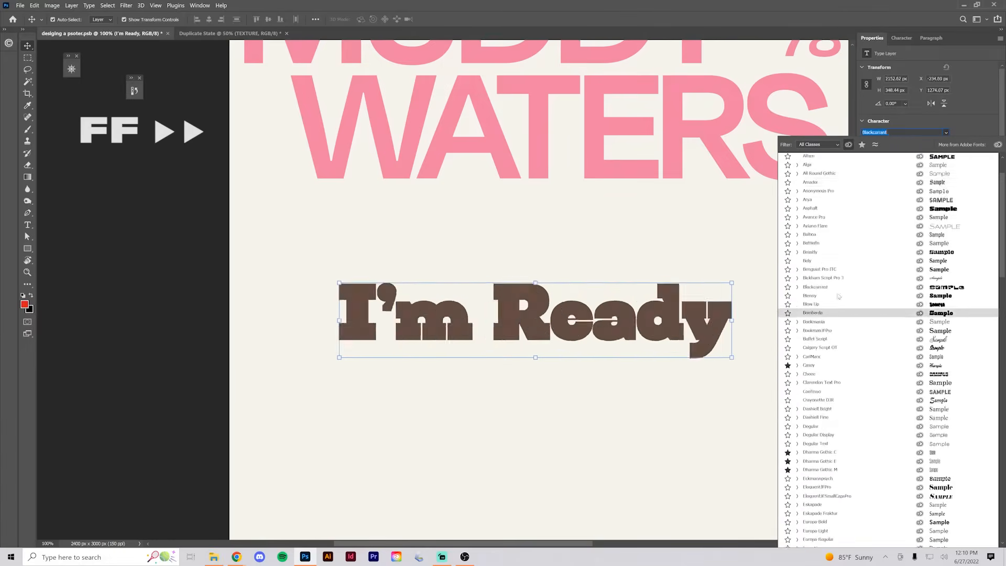
scroll(837, 294, "down", 6)
left_click(796, 337)
left_click(817, 385)
left_click(865, 261)
- Duplicate the I'm Ready text below the original and try the copy in Italic and all caps for comparison
left_click_drag(576, 311, 576, 411)
left_click(945, 144)
left_click(874, 189)
left_click(864, 261)
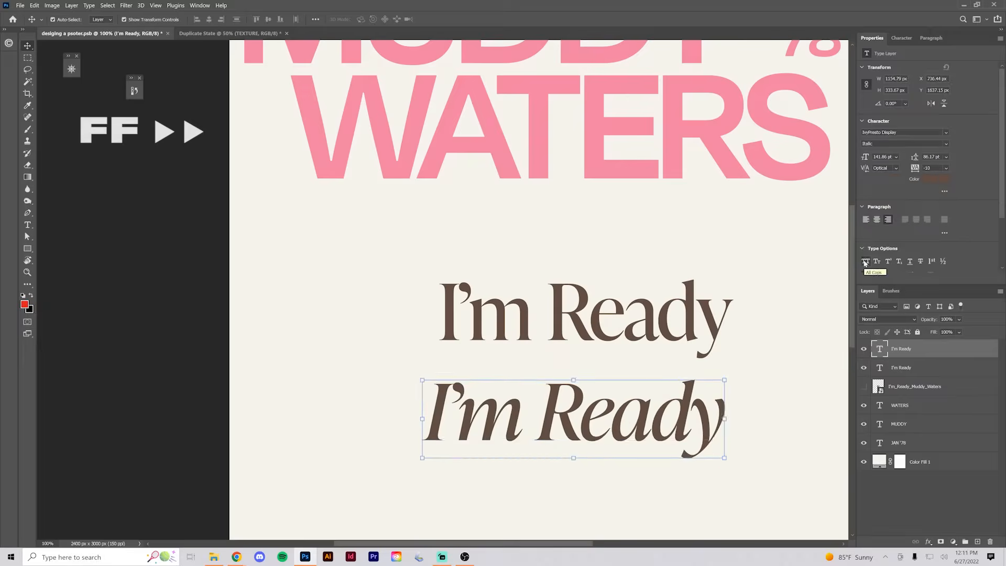
left_click(946, 132)
scroll(837, 398, "down", 4)
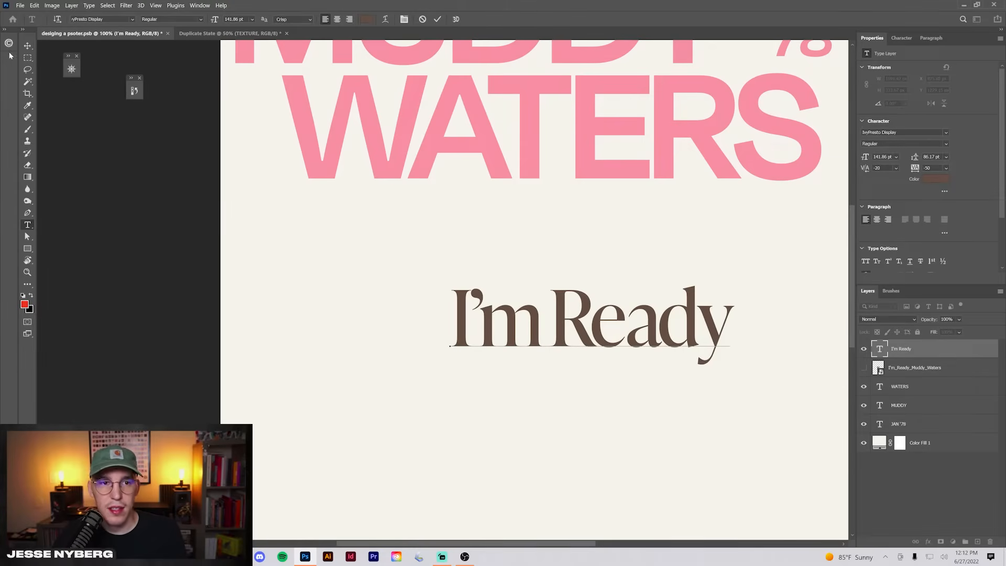
- Position the I'm Ready text below WATERS against the right grid margin and hide the guides
left_click(27, 46)
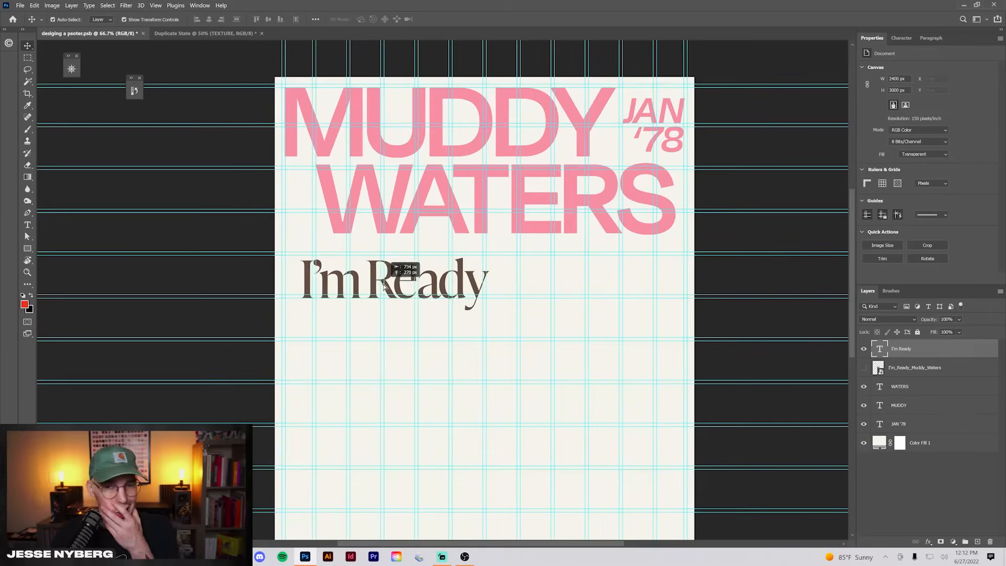
left_click_drag(383, 285, 363, 277)
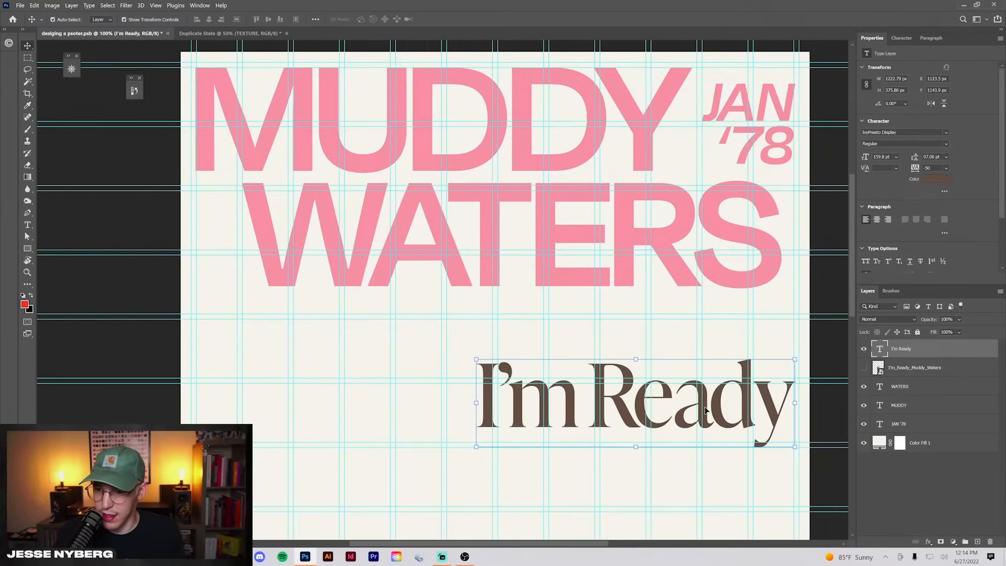
key("ctrl+semicolon")
key("ctrl+minus")
key("ctrl+minus")
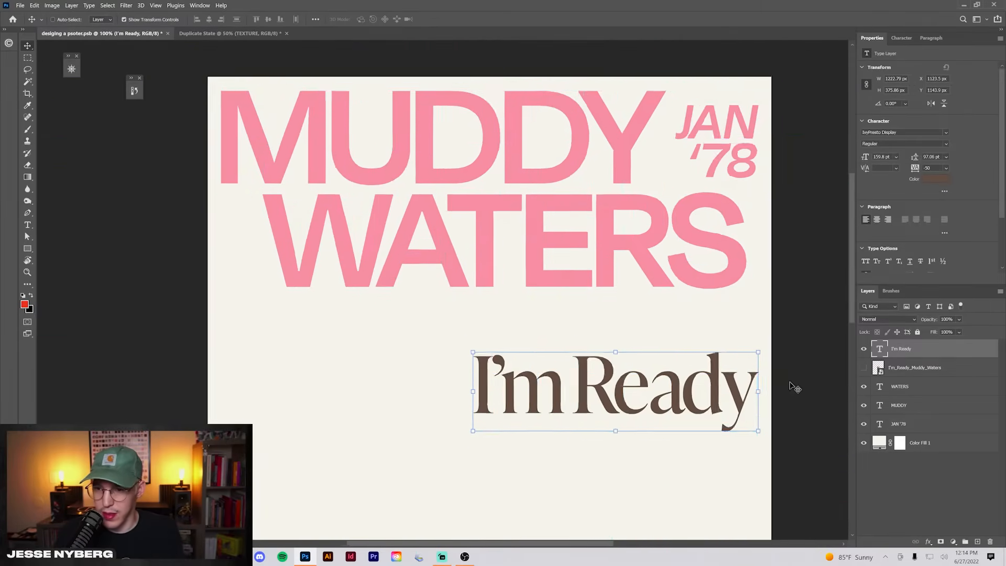
- Deselect the text, check the overall poster layout without guides and show the guides again
left_click(743, 388)
key("ctrl+minus")
key("ctrl+minus")
key("ctrl+plus")
key("ctrl+plus")
key("ctrl+semicolon")
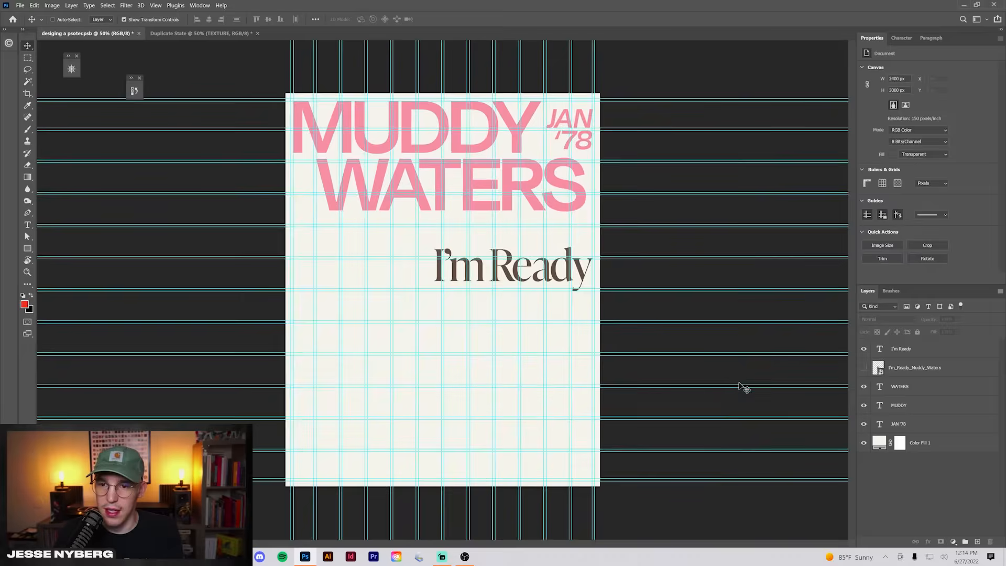
- Draw a red rectangle about 2564 × 1032 px across the poster's bottom, lower it one grid row and trim its bottom edge
key("ctrl+plus")
left_click_drag(678, 403, 692, 329)
key("u")
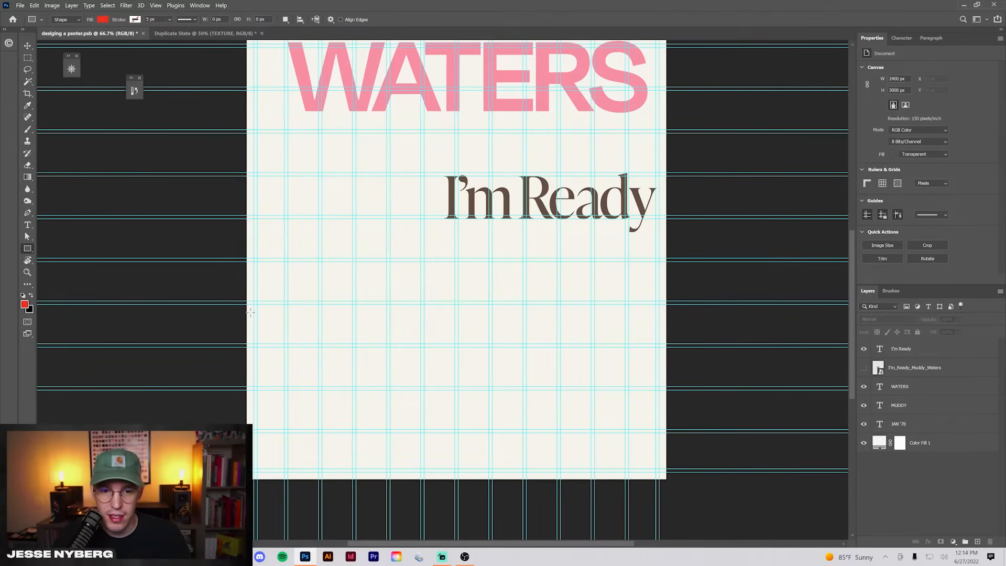
left_click_drag(247, 301, 705, 480)
key("v")
left_click_drag(560, 385, 565, 441)
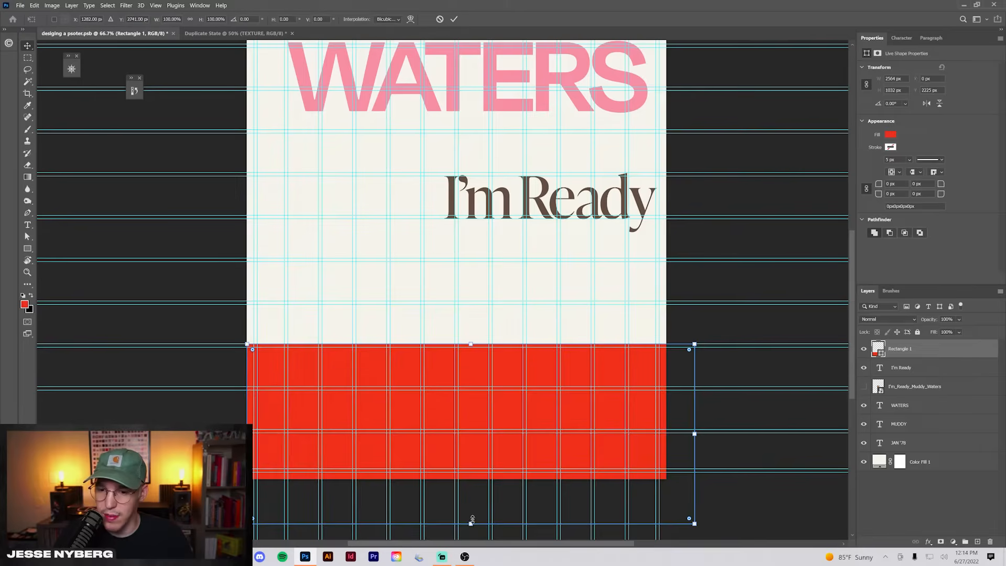
left_click_drag(475, 527, 471, 476)
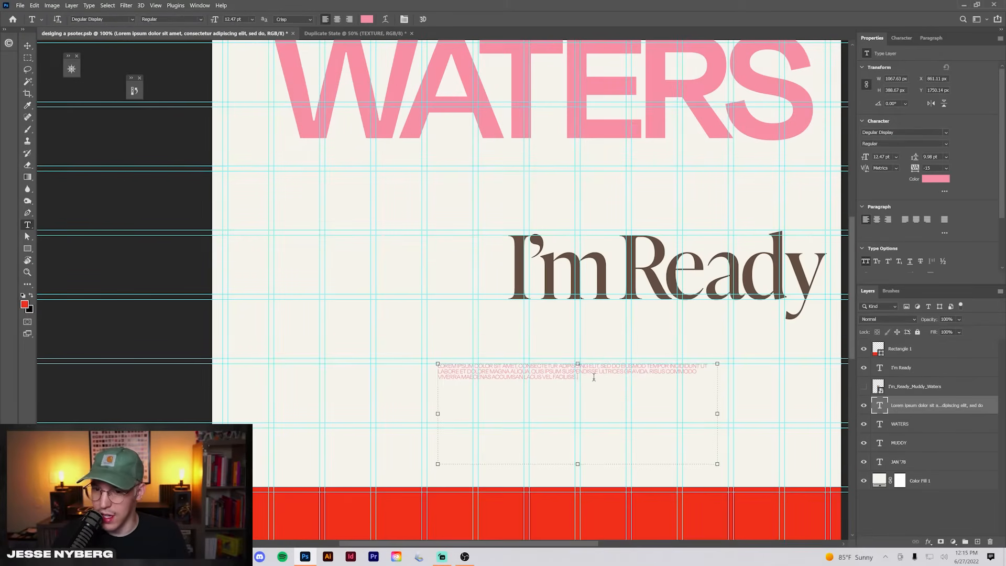
- Replace the lorem ipsum paragraph below I'm Ready with the copied side-one track list and remove the first track's number
key("ctrl+a")
left_click(27, 45)
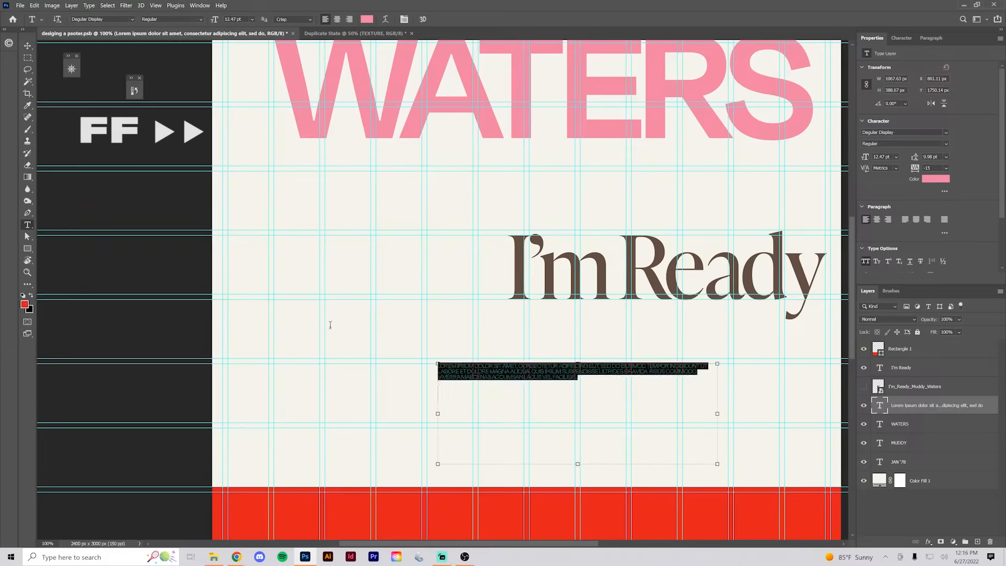
key("ctrl+v")
key("Delete")
- Delete the durations after the I'm Ready, 33 Years and Who Do You Trust tracks
left_click_drag(666, 207, 631, 208)
key("BackSpace")
scroll(631, 220, "right", 2)
left_click_drag(760, 232, 724, 232)
key("BackSpace")
left_click_drag(532, 257, 498, 259)
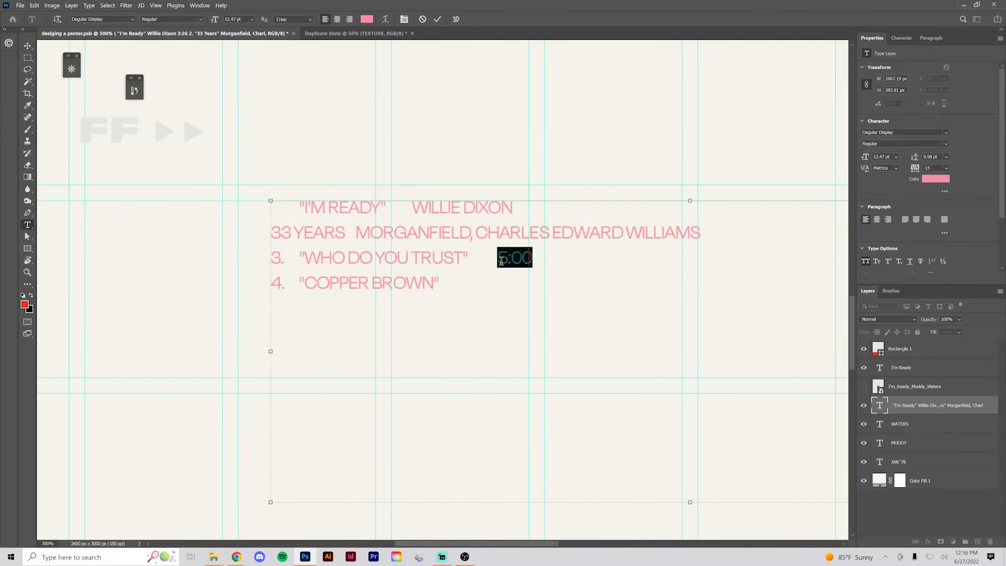
key("BackSpace")
- Delete the songwriter names from the 33 Years and I'm Ready lines of the track list
left_click_drag(700, 232, 355, 232)
key("BackSpace")
left_click_drag(512, 207, 412, 207)
key("BackSpace")
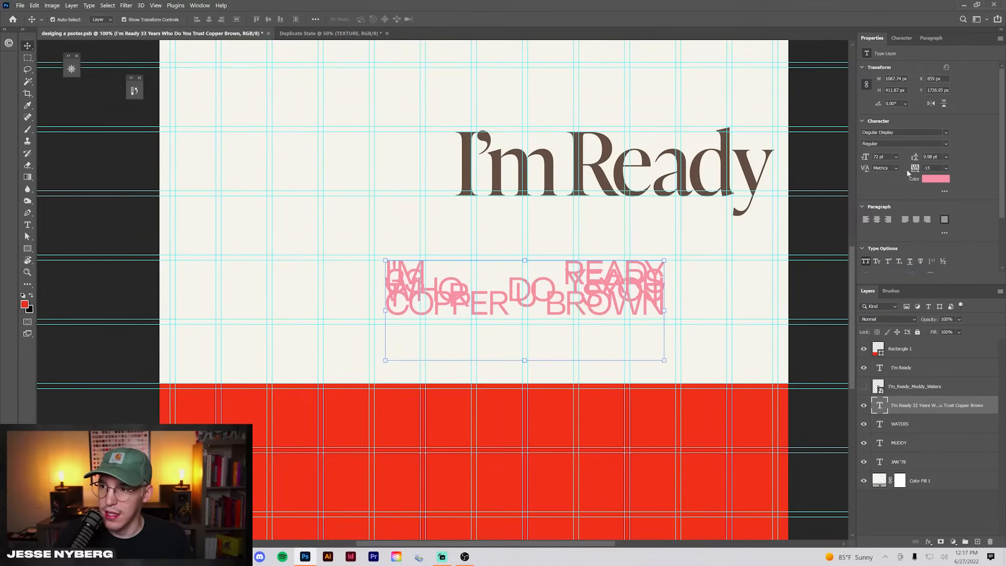
- Set the justified track list to 60 pt with Auto leading and activate its text for editing
left_click(895, 157)
left_click(882, 293)
left_click(945, 157)
left_click(940, 165)
key("t")
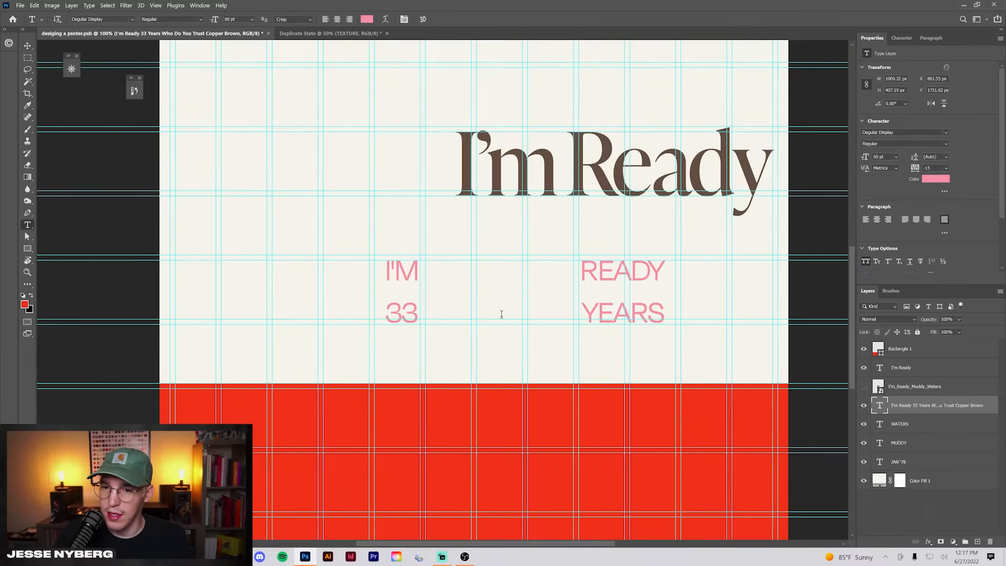
left_click(402, 313)
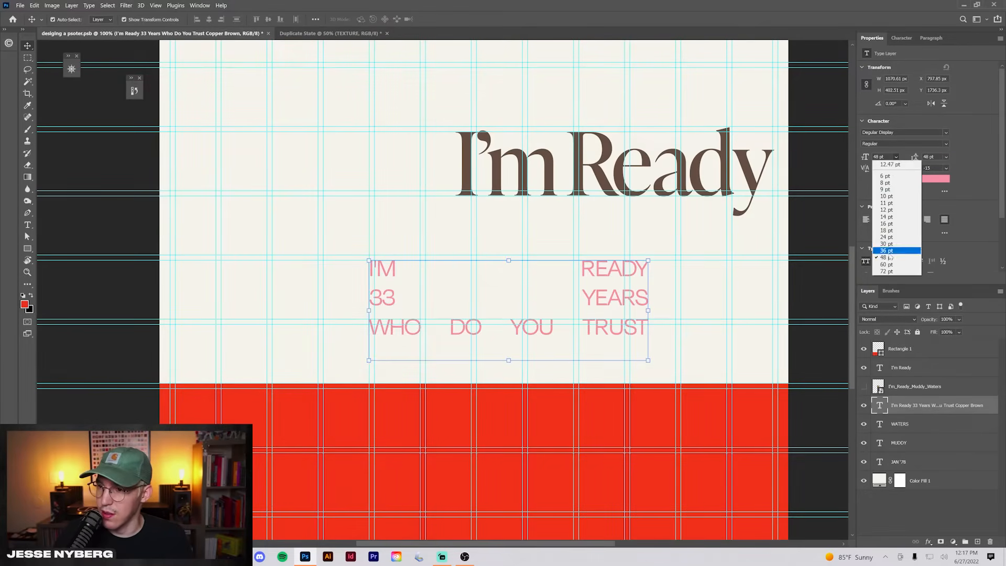
- Set the justified track list to 32 pt with 26 pt leading
left_click(883, 239)
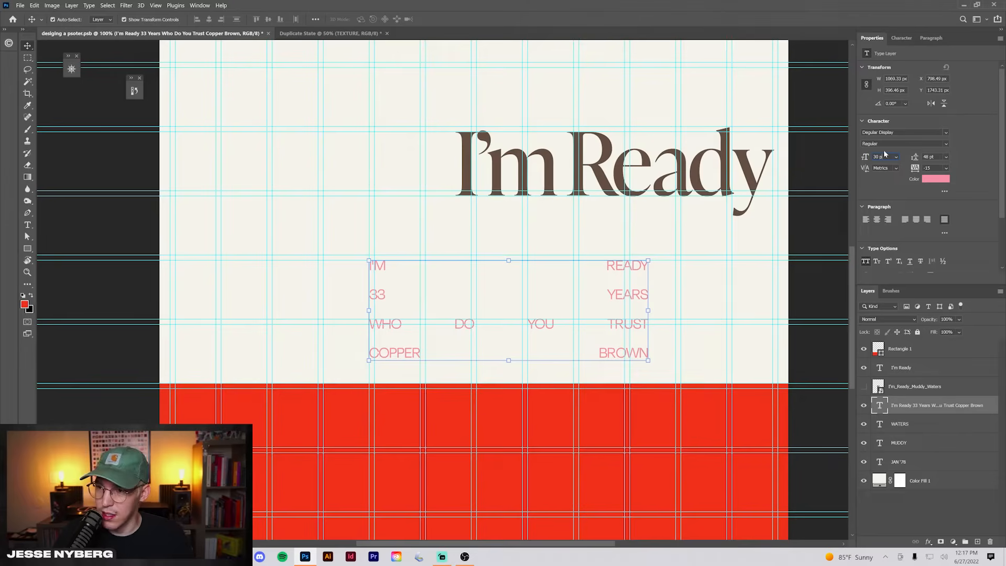
type("32")
key("Return")
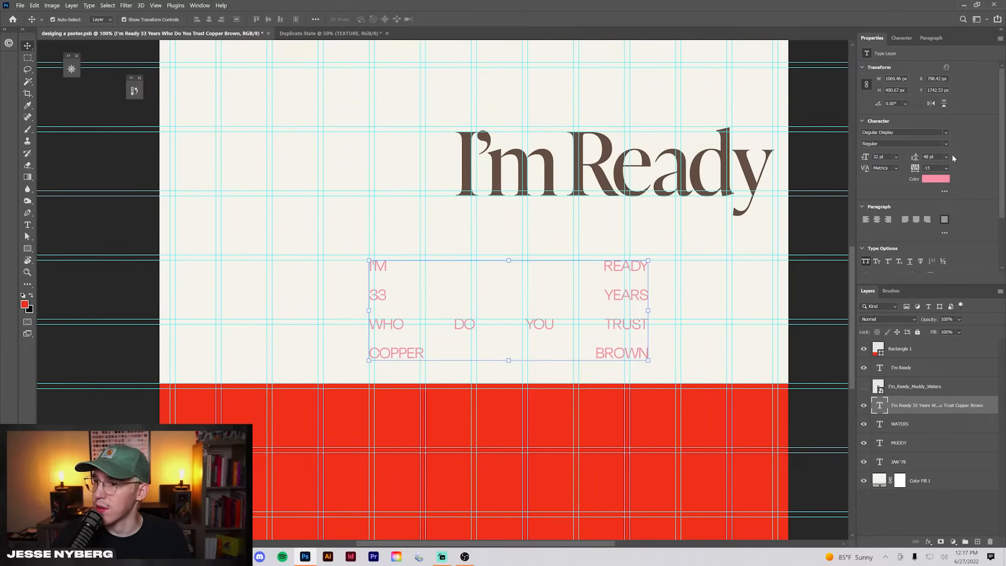
left_click(945, 156)
left_click(940, 243)
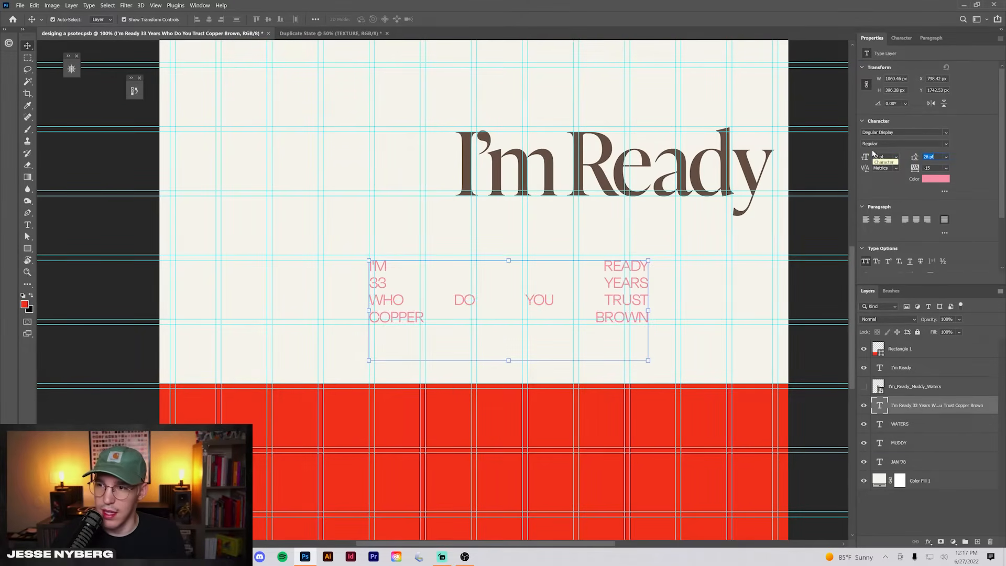
- Recolour the red bottom rectangle with the dark brown #634b42 sampled from the I'm Ready title
scroll(633, 321, "down", 5)
left_click(595, 336)
left_click(890, 134)
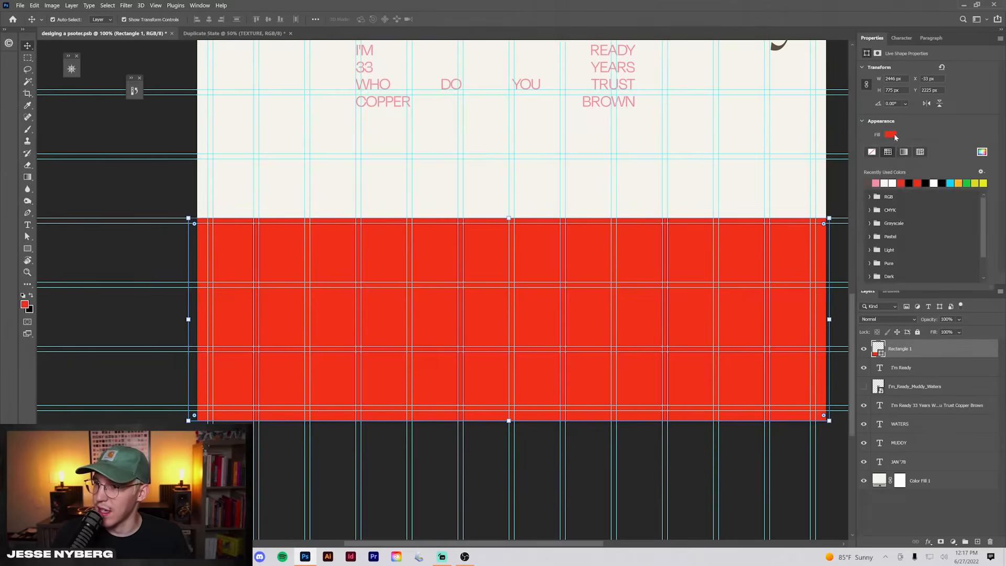
left_click(980, 152)
left_click(776, 47)
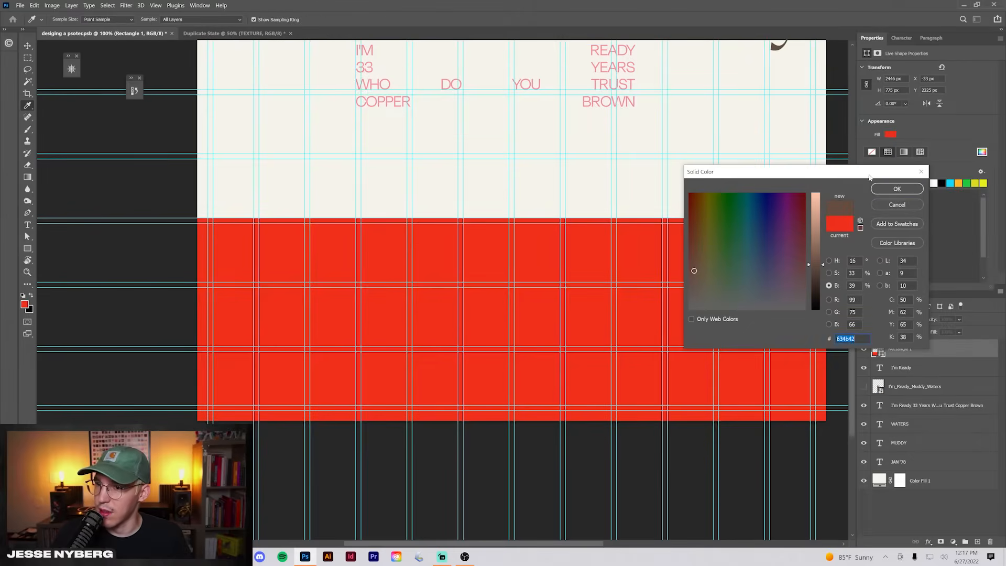
left_click(881, 185)
- Move the track list onto the brown block and widen its text box to span the page margins
left_click_drag(386, 100, 242, 281)
key("t")
left_click_drag(484, 269, 815, 288)
left_click(457, 283)
left_click(28, 46)
left_click_drag(721, 276, 720, 333)
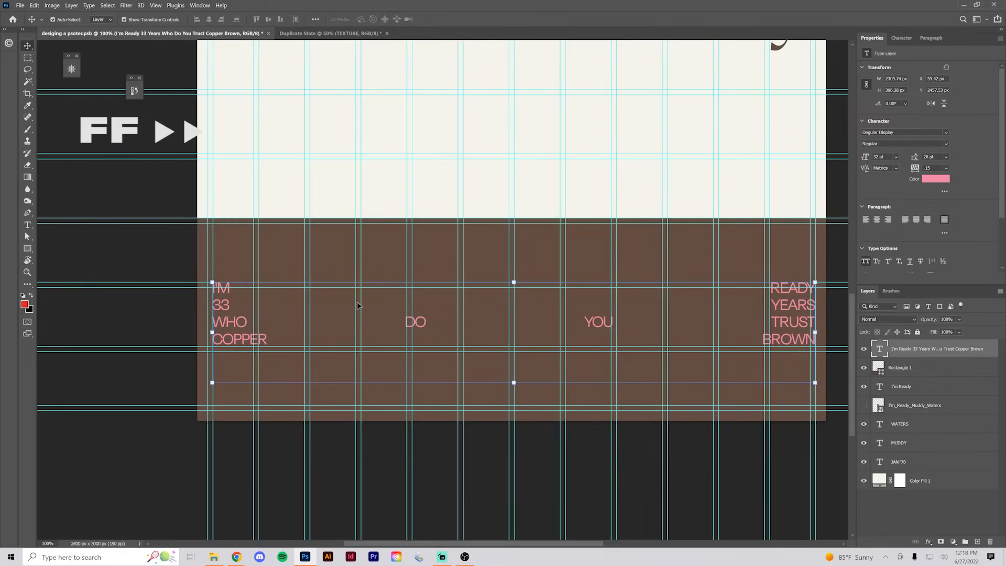
- Narrow the track list's text box to about 515 px wide near the brown block's left side
double_click(598, 322)
left_click_drag(814, 332, 369, 301)
key("ctrl+Return")
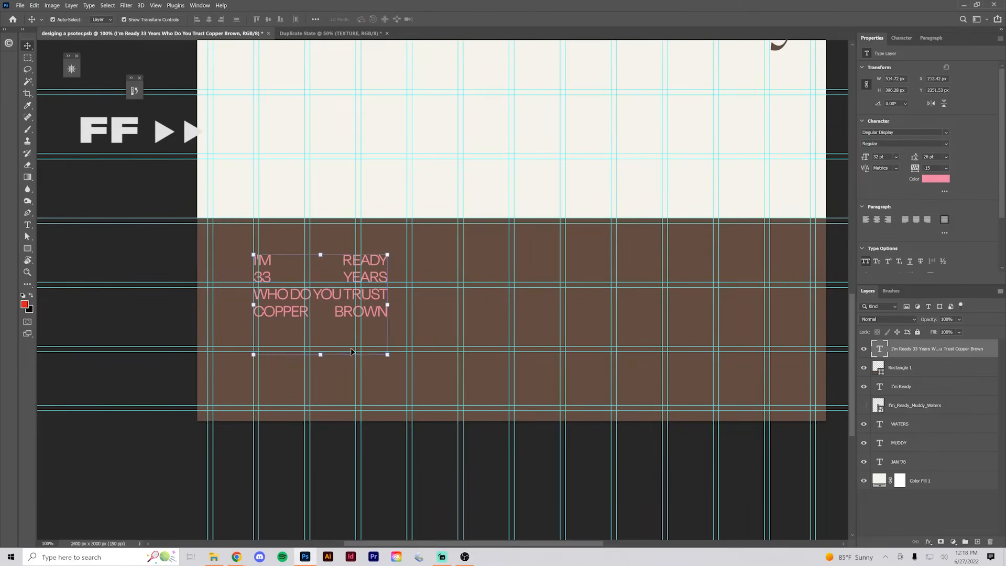
double_click(331, 355)
left_click(29, 47)
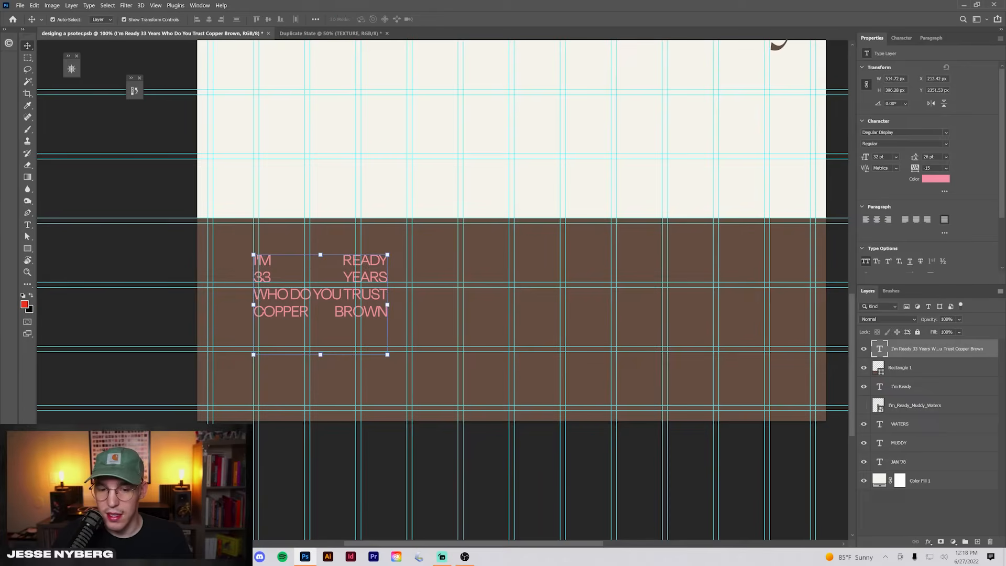
- Duplicate the track list to the right on the brown block and replace the copy's text with the side-two tracks
left_click_drag(368, 312, 747, 337, "alt")
double_click(610, 344)
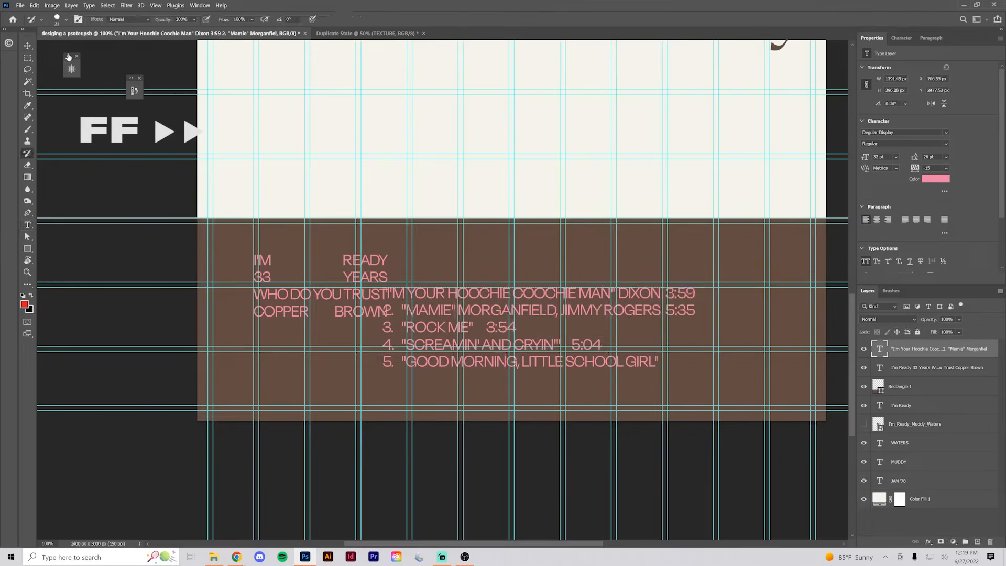
left_click_drag(528, 255, 588, 255)
- Delete the songwriter name and duration after I'm Your Hoochie Coochie Man in the side-two track list
left_click(756, 295)
key("BackSpace")
key("BackSpace")
key("BackSpace")
key("BackSpace")
key("BackSpace")
key("BackSpace")
key("BackSpace")
key("BackSpace")
key("BackSpace")
key("BackSpace")
key("BackSpace")
key("BackSpace")
- Remove the number, opening quotation mark, songwriter names and duration from the Mamie line of the side-two list
left_click(466, 310)
key("BackSpace")
key("BackSpace")
key("BackSpace")
key("BackSpace")
left_click(725, 310)
key("BackSpace")
key("BackSpace")
key("BackSpace")
key("BackSpace")
key("BackSpace")
key("BackSpace")
key("BackSpace")
key("BackSpace")
key("BackSpace")
key("BackSpace")
key("BackSpace")
key("BackSpace")
key("BackSpace")
key("BackSpace")
key("BackSpace")
key("BackSpace")
key("BackSpace")
key("BackSpace")
key("BackSpace")
key("BackSpace")
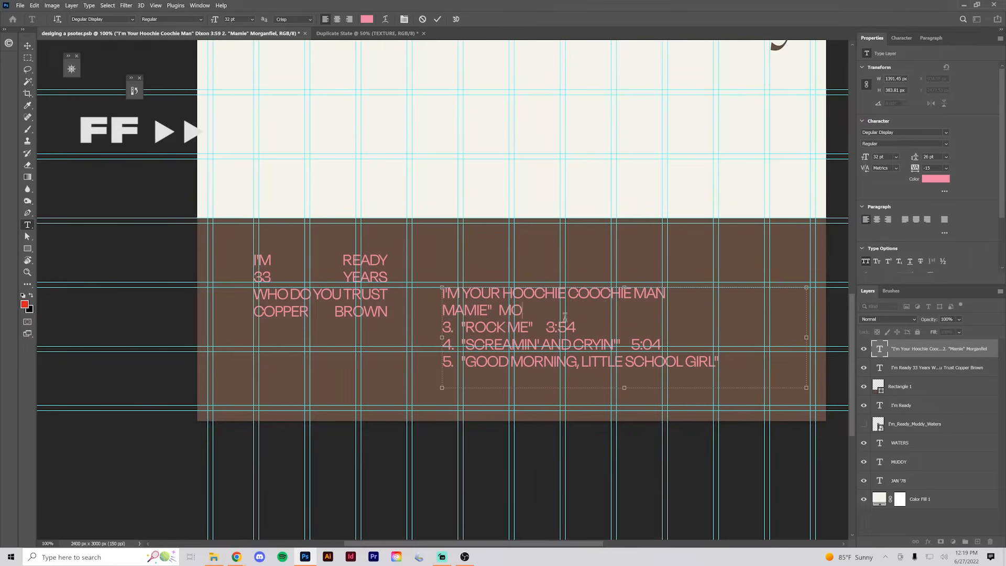
key("BackSpace")
key("BackSpace")
key("BackSpace")
key("BackSpace")
key("BackSpace")
- Justify all lines of the side-two track list and narrow its text box to about 857 px
left_click(28, 46)
left_click_drag(483, 330, 489, 363)
left_click(943, 218)
double_click(489, 364)
left_click_drag(812, 370, 671, 369)
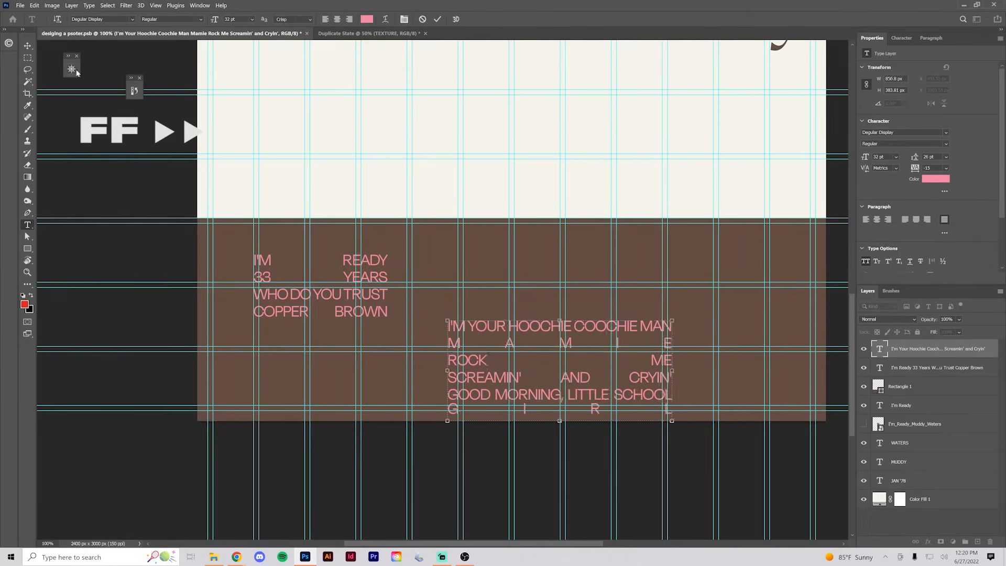
- Align the side-two track list to the right margin guide and the side-one list to the left margin guide
left_click(27, 46)
left_click_drag(559, 367, 702, 358)
left_click_drag(369, 281, 328, 276)
left_click(63, 256)
- Add the text SIDE A above the brown block and scale it up to about 107 pt
left_click(27, 224)
left_click(349, 149)
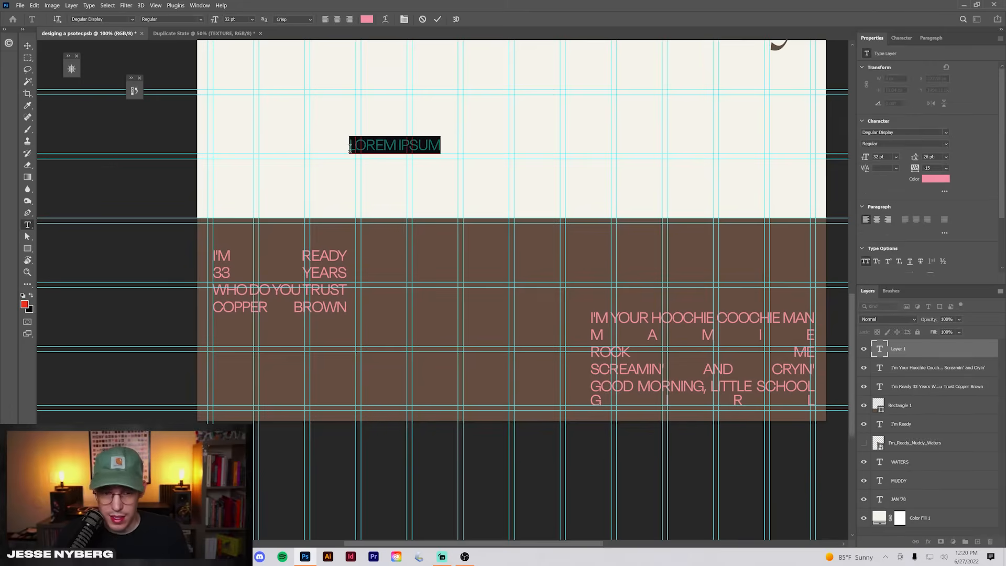
type("SIDE A")
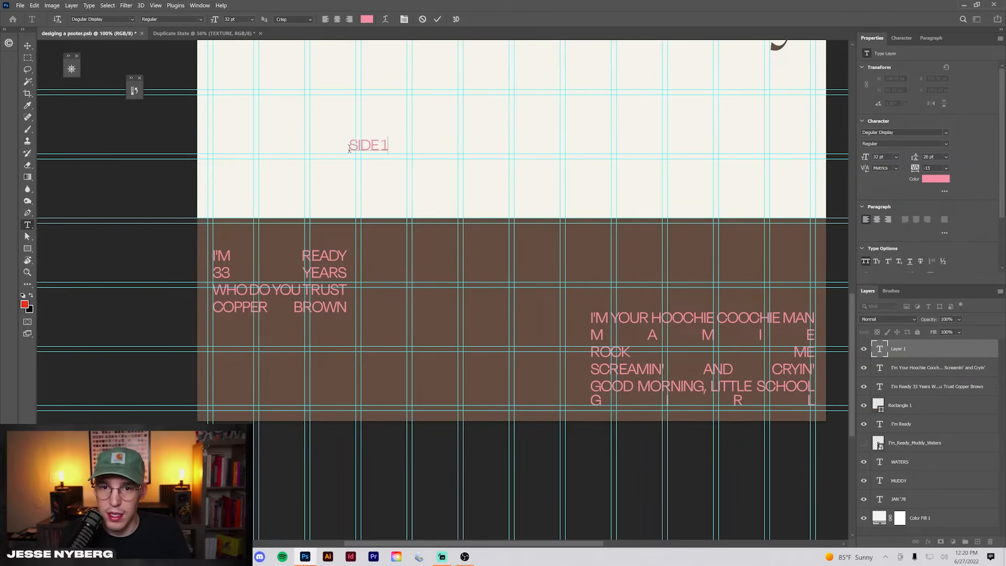
left_click(27, 46)
left_click_drag(390, 151, 559, 184)
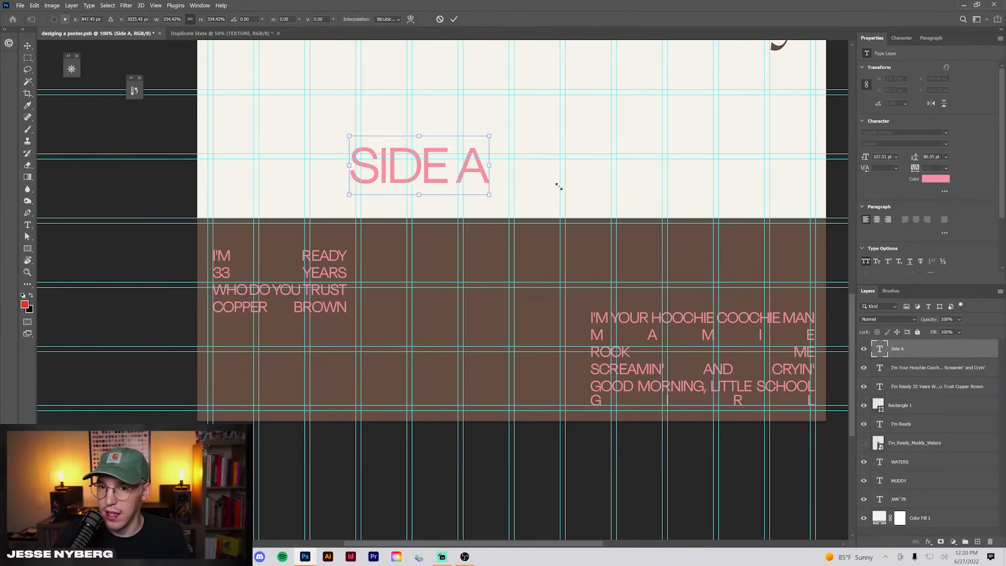
key("Return")
- Match the side a and side b labels to the I'm Ready title's IvyPresto Display font and set both to Italic
left_click_drag(648, 137, 617, 239)
left_click(594, 110)
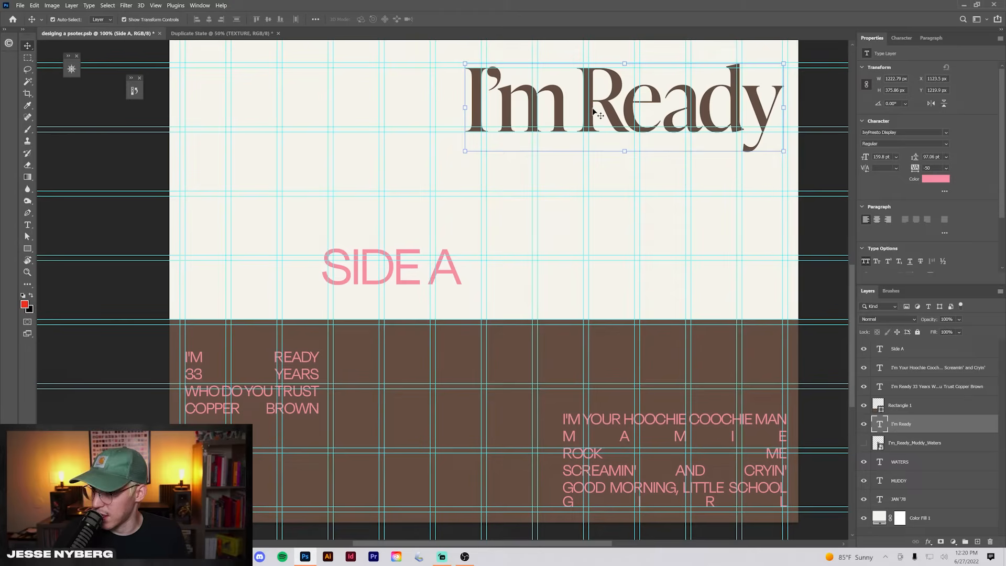
left_click(394, 274)
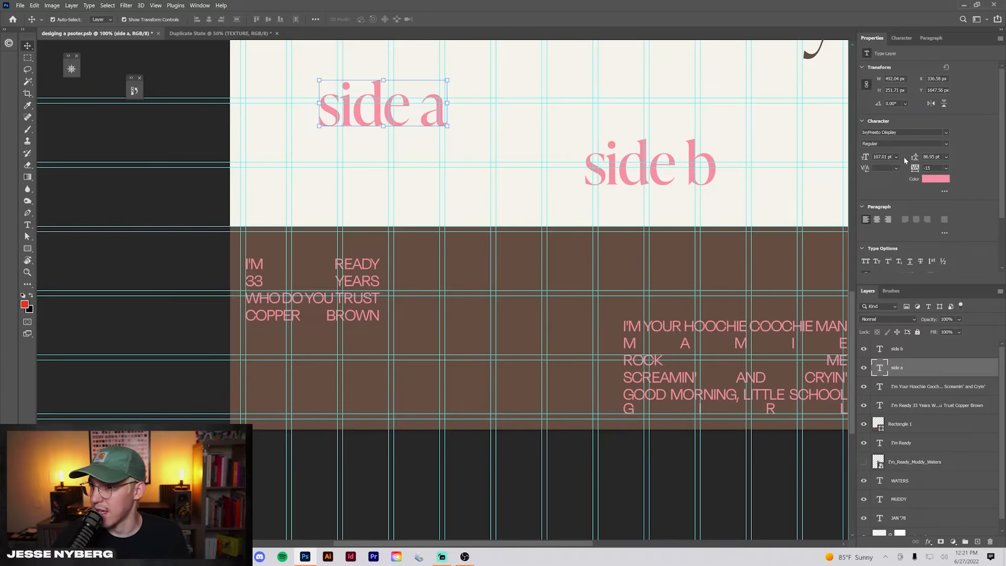
left_click(896, 158)
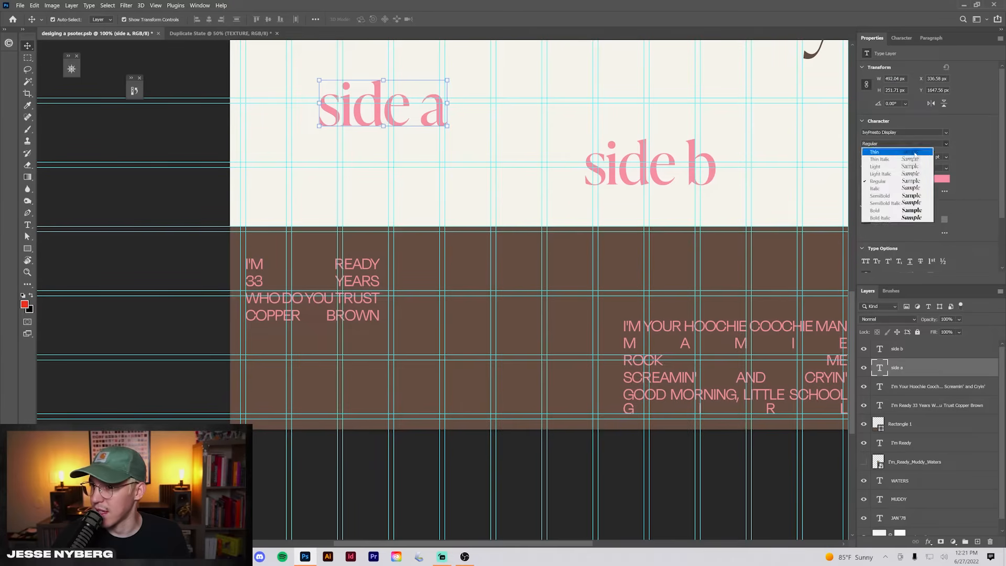
left_click(659, 184)
left_click(947, 149)
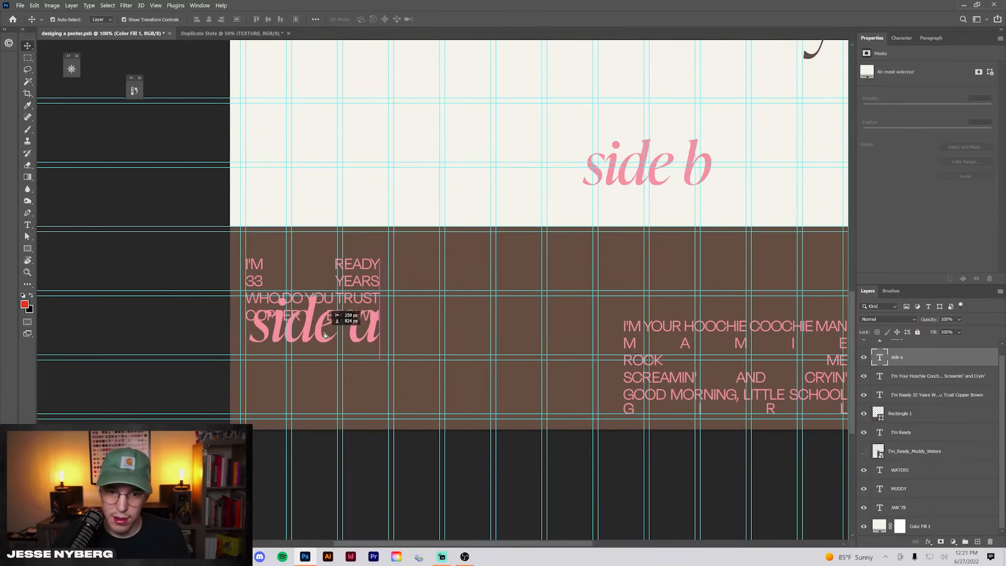
- Enlarge side a over the side-one tracks to about 156 pt and outline it with a sampled pink Outside stroke and 0% fill
left_click_drag(337, 321, 365, 350)
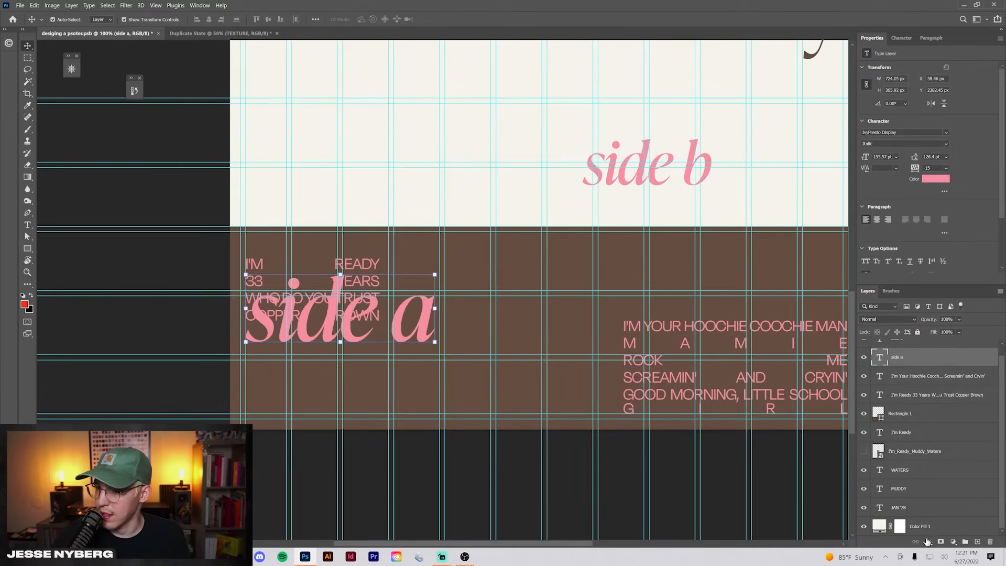
left_click(927, 541)
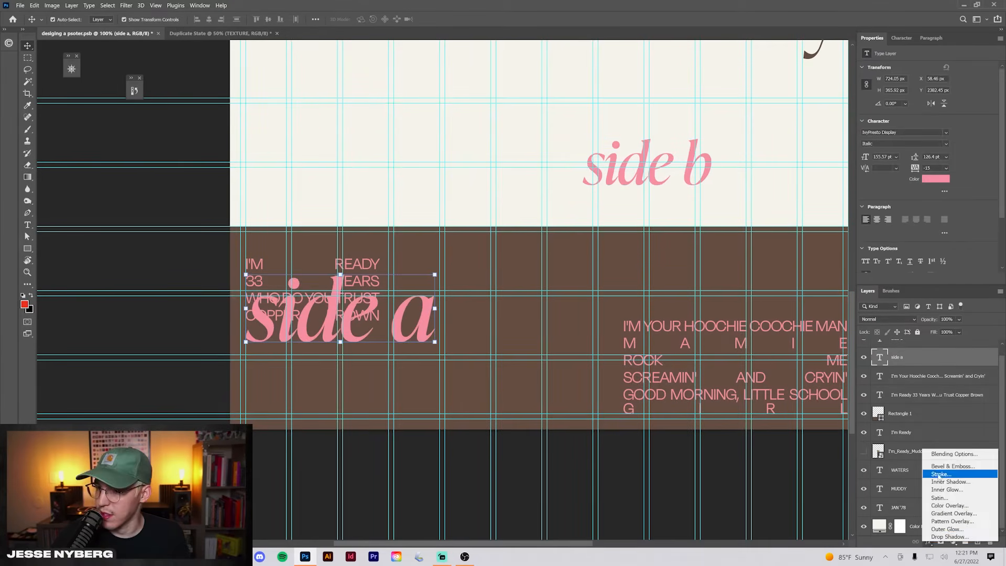
left_click(938, 473)
left_click(691, 423)
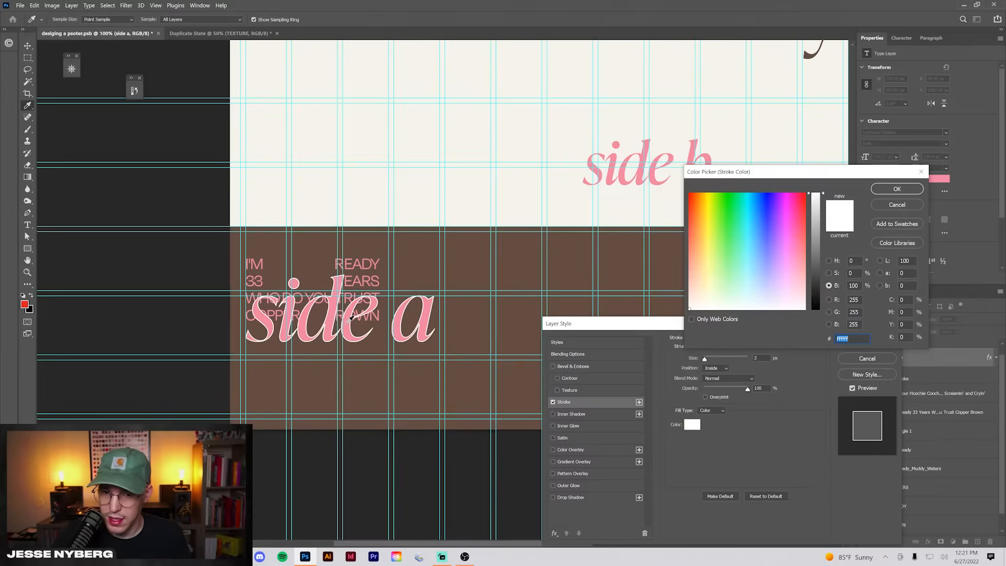
left_click(347, 323)
left_click(896, 190)
left_click(715, 368)
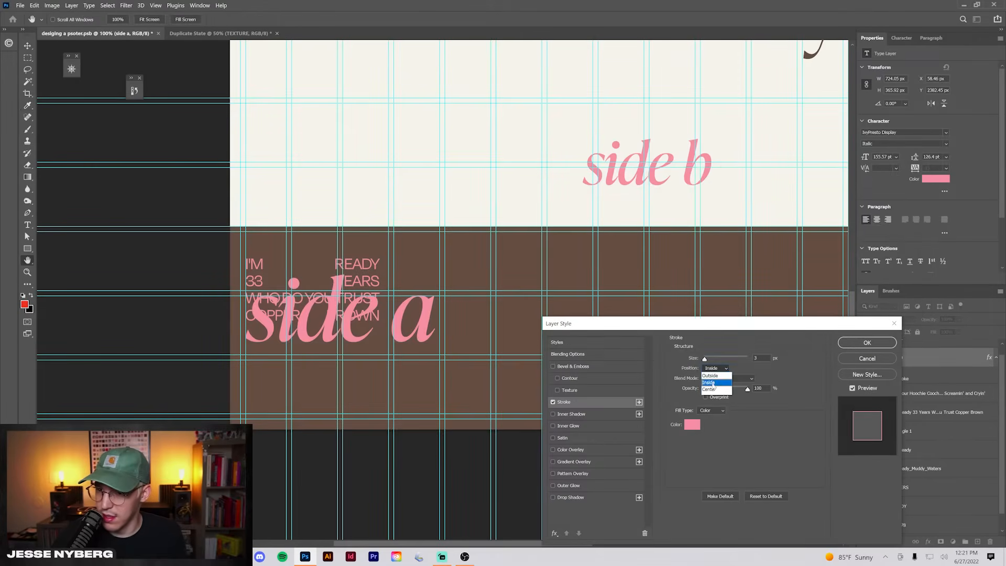
left_click(713, 375)
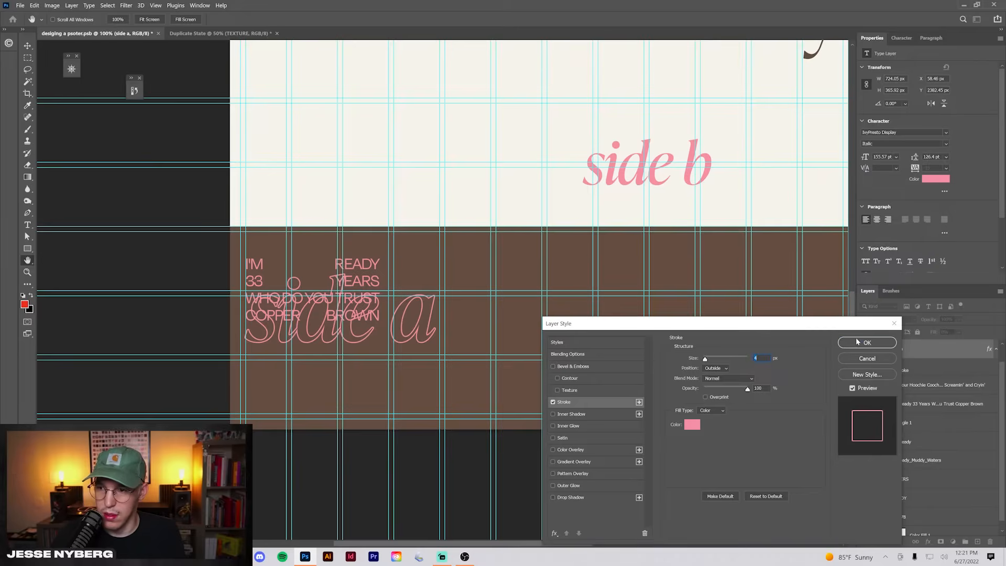
left_click(866, 342)
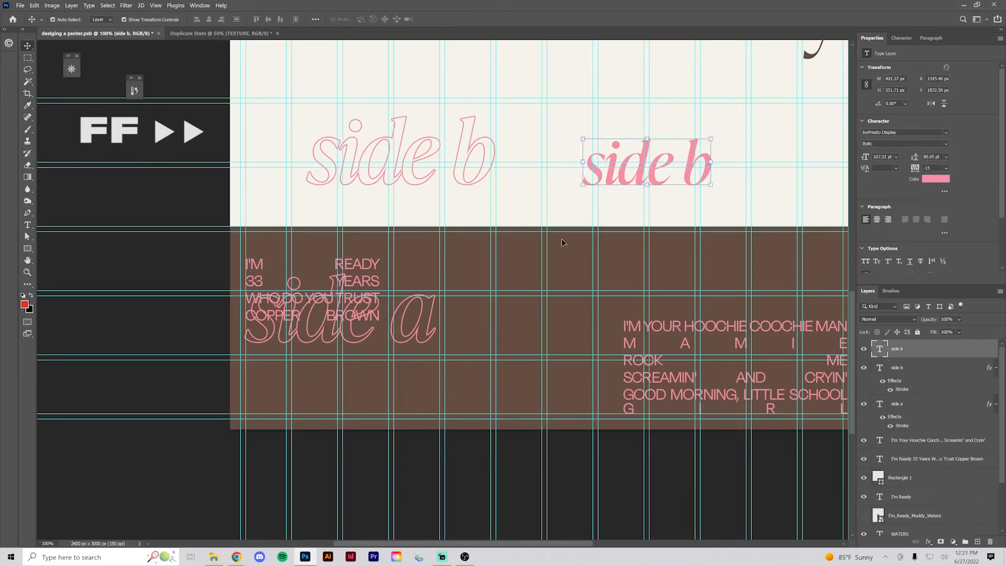
- Scale the side a outline to about 169 pt and shift the side-one track list to sit centred over it
left_click_drag(416, 318, 422, 357)
mouse_move(344, 354)
left_mouse_down()
mouse_move(343, 296)
mouse_move(343, 335)
left_mouse_up()
left_click(175, 288)
left_click_drag(359, 267, 394, 293)
- Move the side a and side b outline layers below both track list layers
left_click(875, 385)
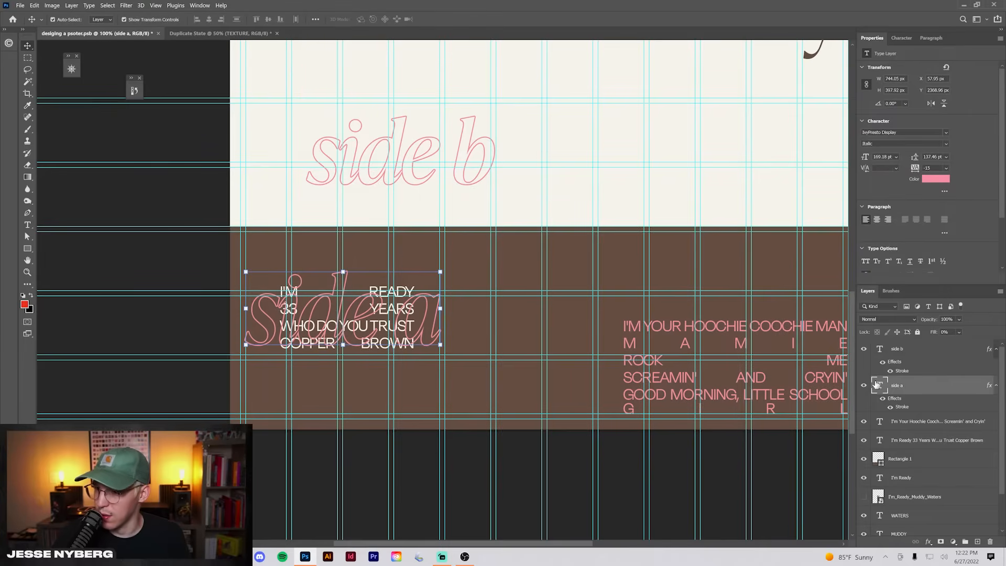
left_click(909, 362, "shift")
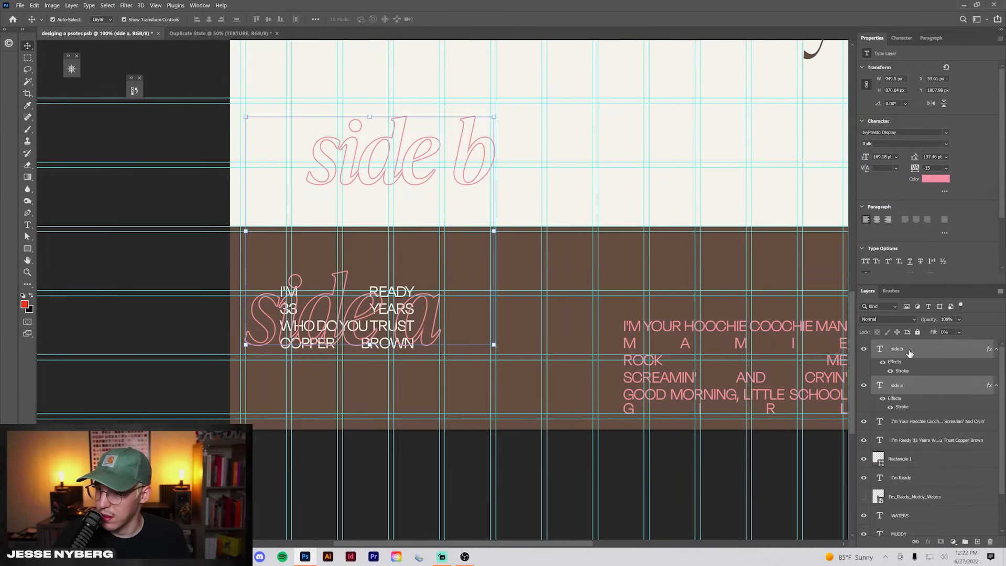
left_click_drag(909, 363, 911, 449)
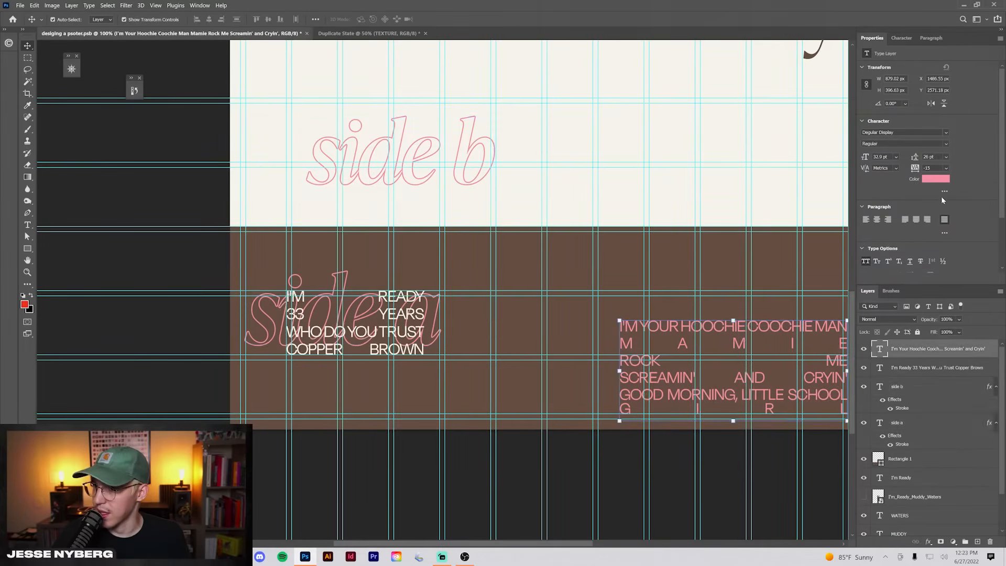
- Recolour the side-two track list with the poster's off-white #f4f4ea and place the side b outline behind its lower right part
left_click(937, 180)
left_click(623, 181)
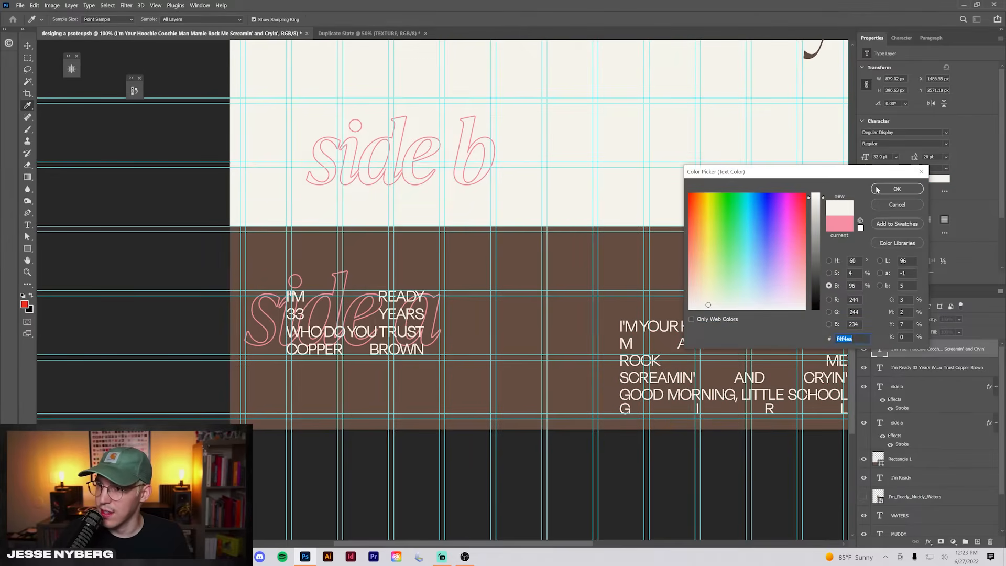
left_click(896, 188)
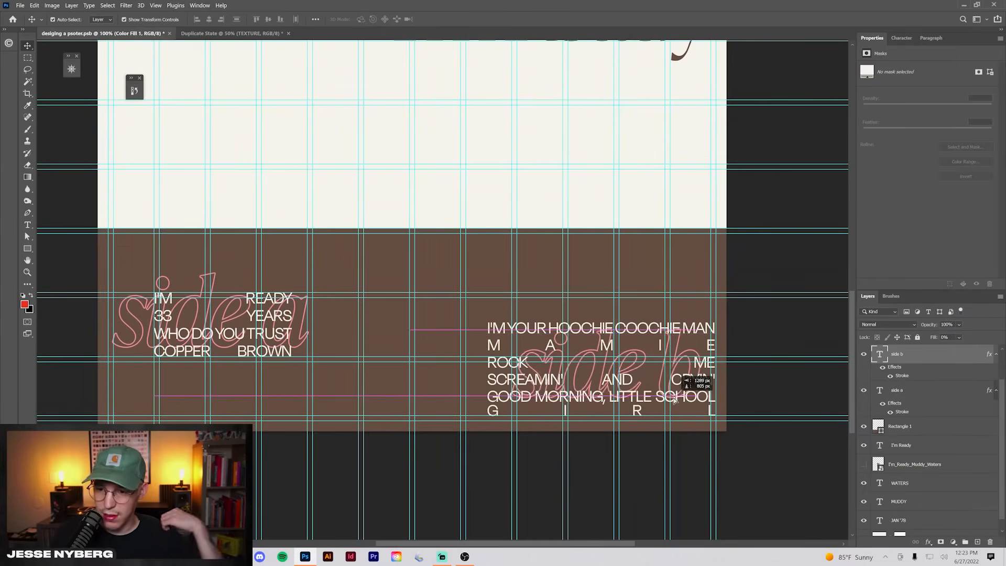
mouse_move(694, 385)
left_mouse_down()
mouse_move(680, 400)
mouse_move(690, 400)
left_mouse_up()
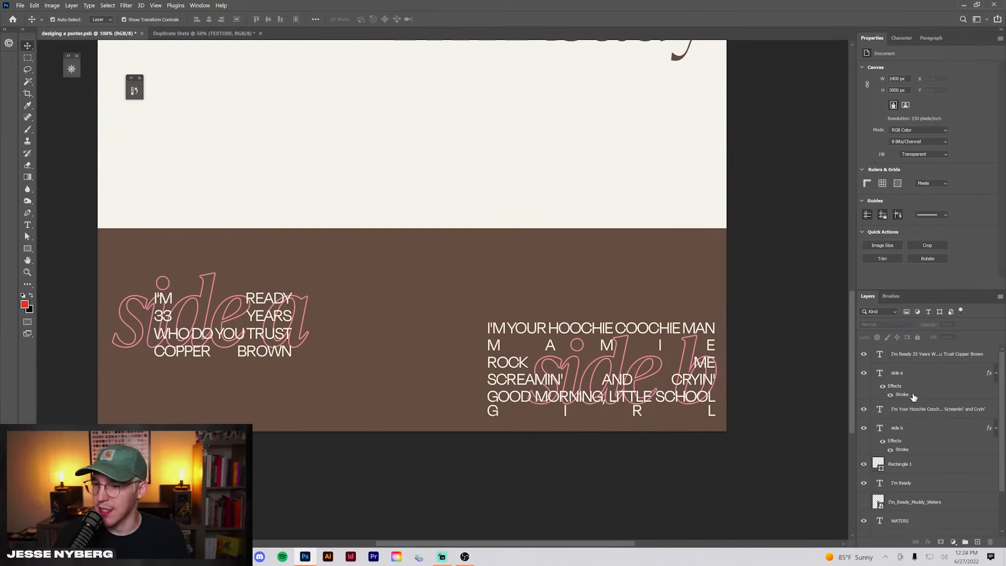
- Select the side-two track list with its side b outline and adjust their vertical position against the bottom guides
left_click(917, 407)
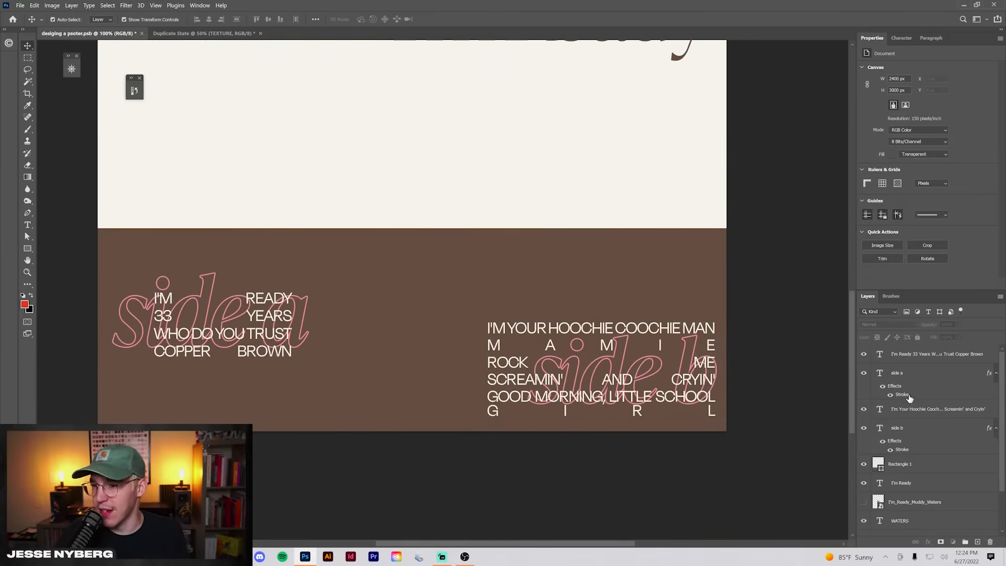
left_click(910, 377, "ctrl")
key("ctrl+semicolon")
key("ctrl+semicolon")
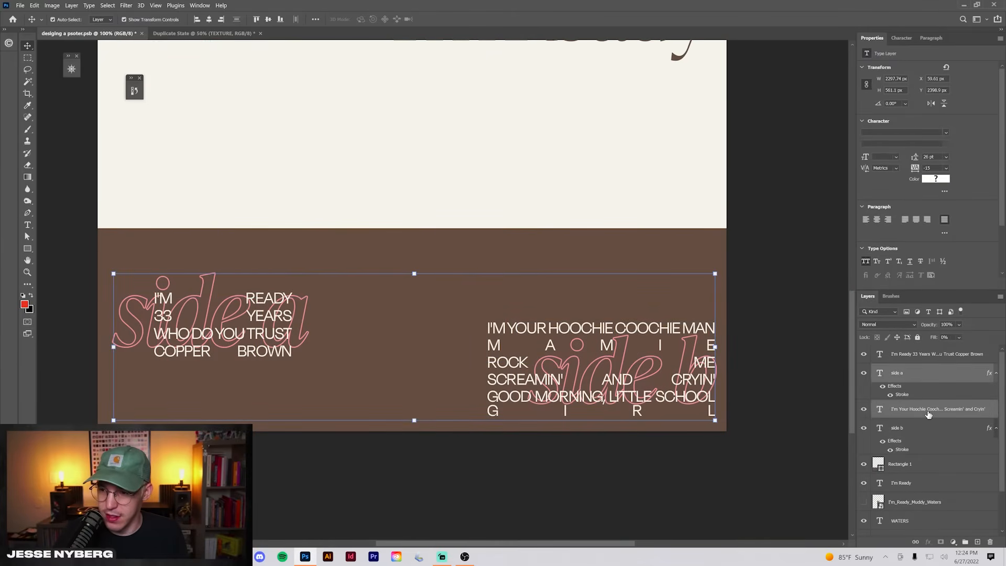
left_click(927, 413)
left_click(908, 432, "ctrl")
key("ctrl+semicolon")
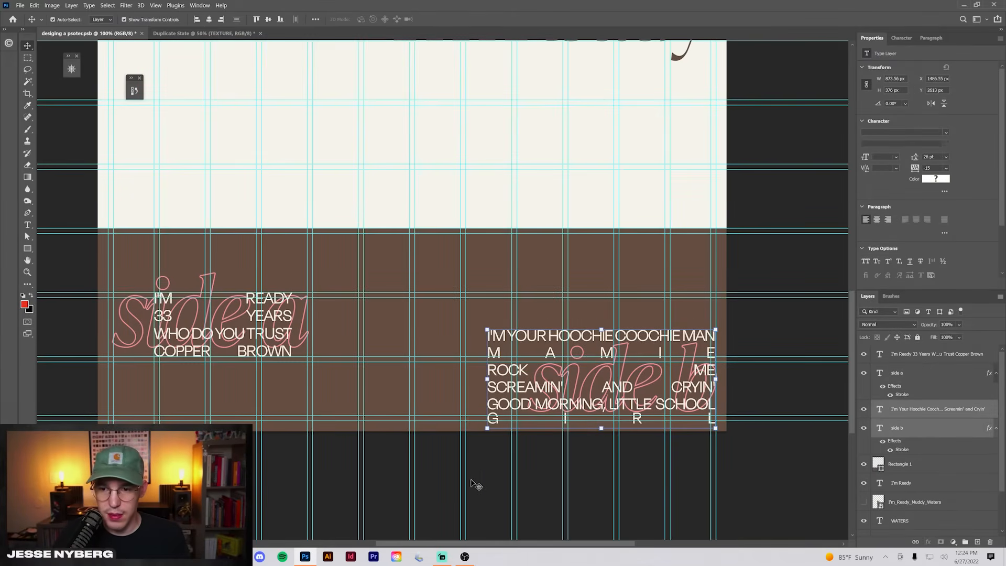
left_click_drag(474, 483, 552, 466)
left_click_drag(704, 390, 706, 383)
- Add a producer credit reading "Produced by Johnny Winter" above the first track of the side-one list
left_click(259, 309)
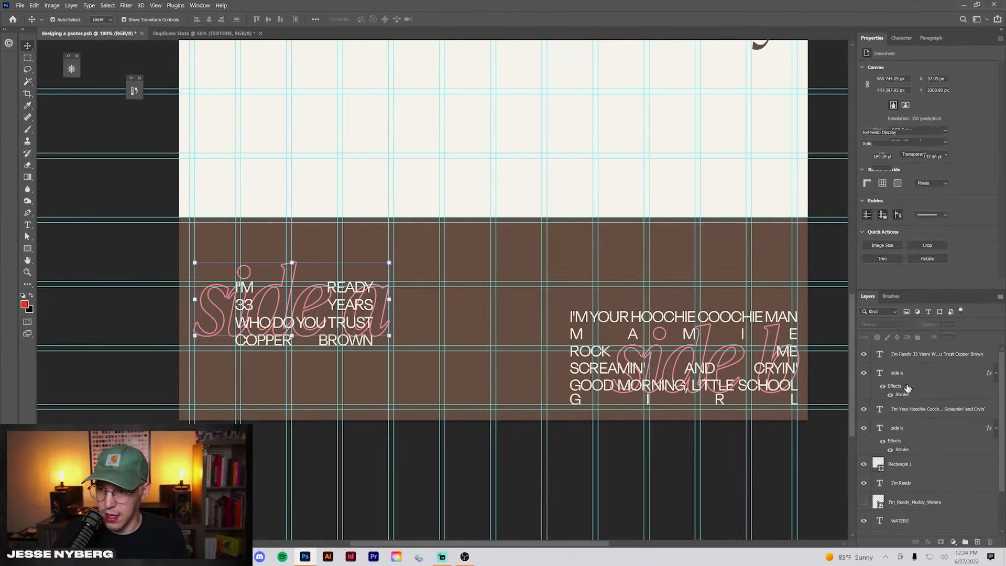
double_click(259, 310)
left_click(238, 288)
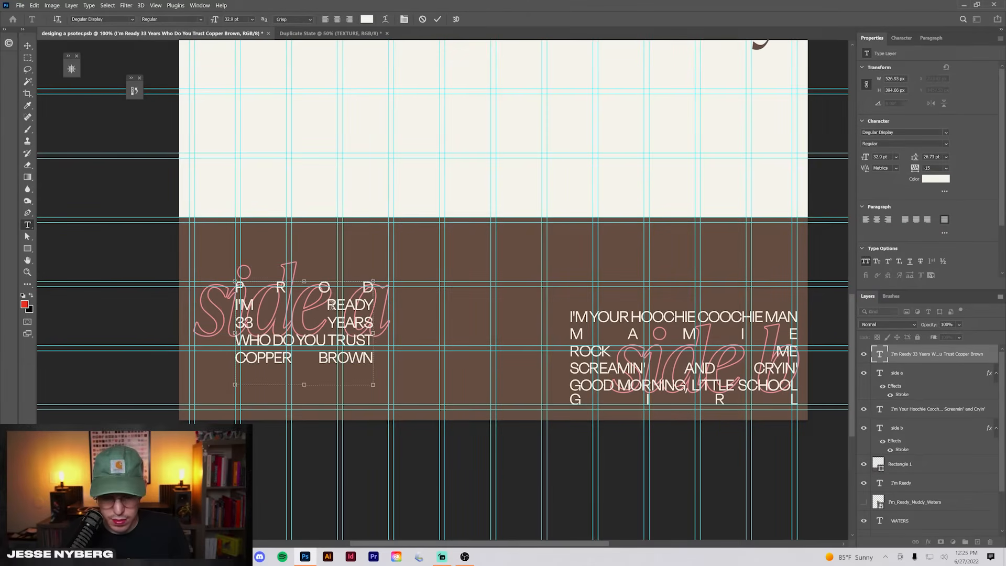
key("Return")
type("JOHNN")
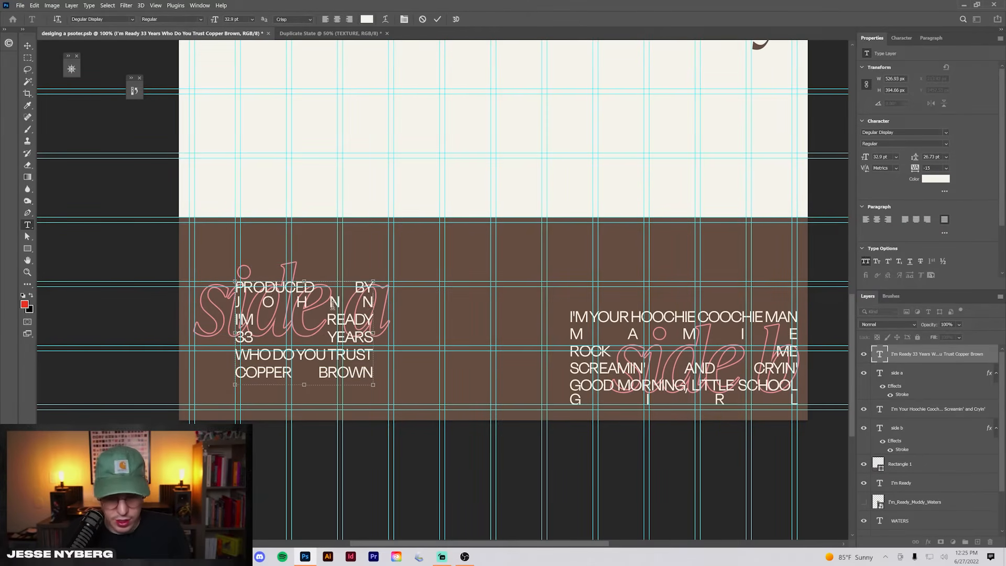
type("y Winter")
- Widen the side-one text box to about 838 px and make the credit an italic line reading "Johnny Winter Produced"
left_click_drag(373, 332, 456, 333)
key("BackSpace")
type("Produced")
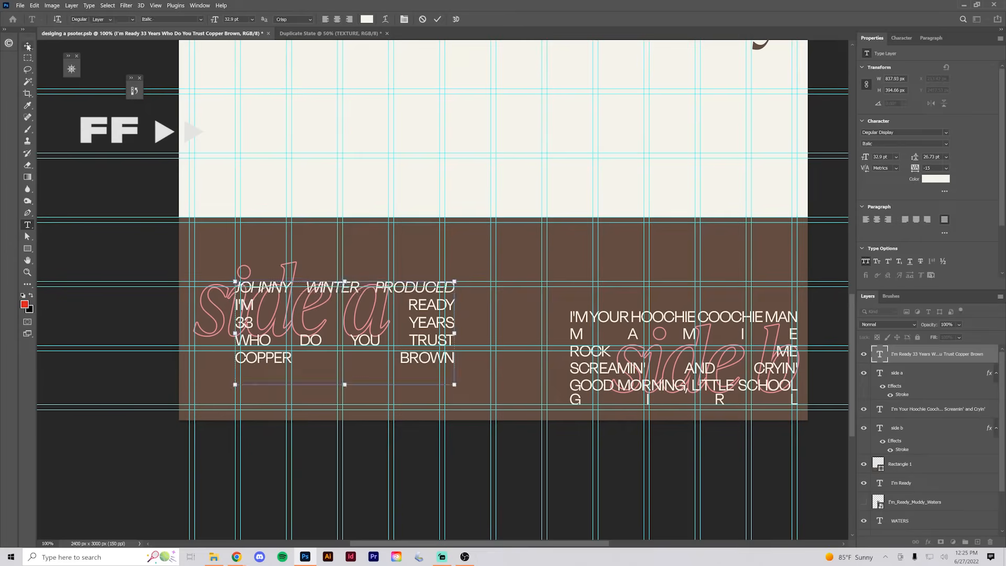
- Shift the side-one list and side a outline to the poster's bottom-left margin and reword the credit as "PRODUCED BY JOHNNY WINTER"
left_click_drag(340, 314, 323, 353)
left_click_drag(293, 327, 293, 307)
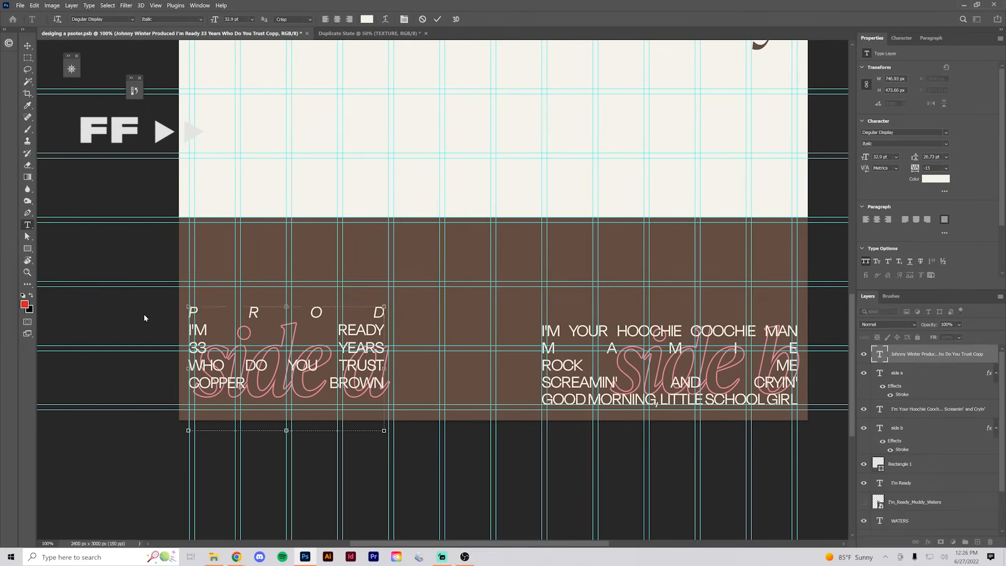
type("PRODUCED BY JOHNNY WINTER")
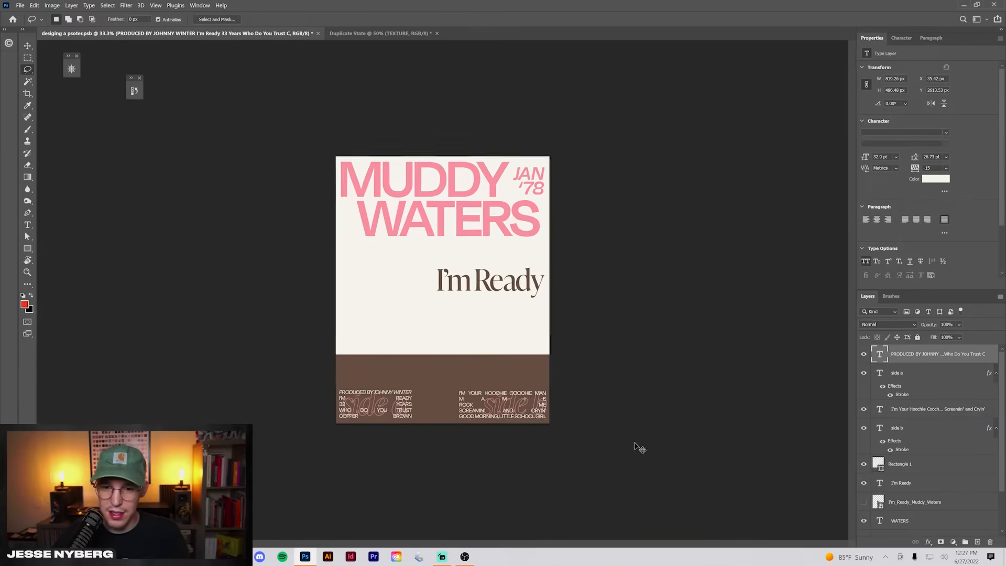
- Shorten the brown bottom block by lowering its upper edge to just above the two track lists
key("ctrl+plus")
key("ctrl+plus")
left_click_drag(714, 427, 748, 252)
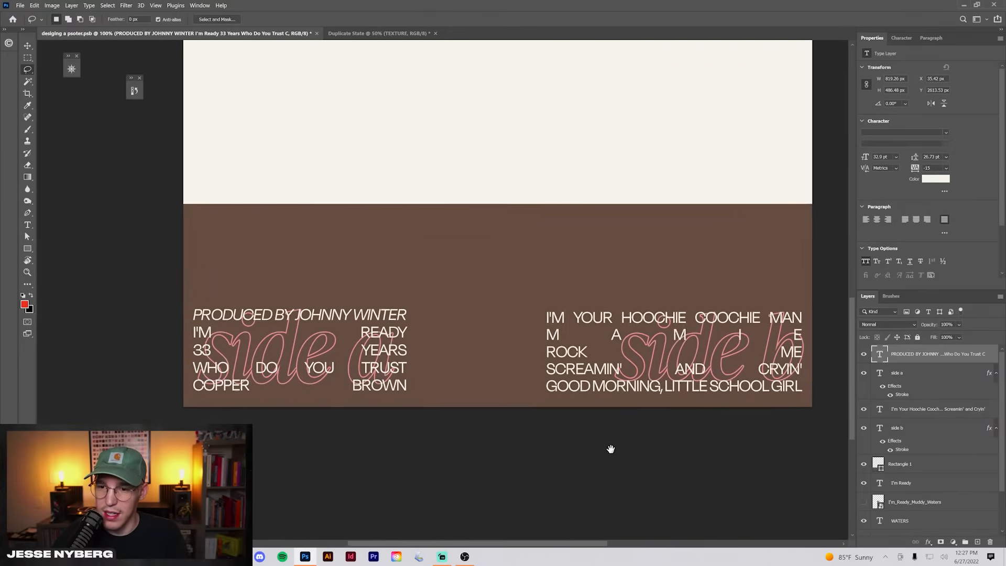
left_click(432, 245)
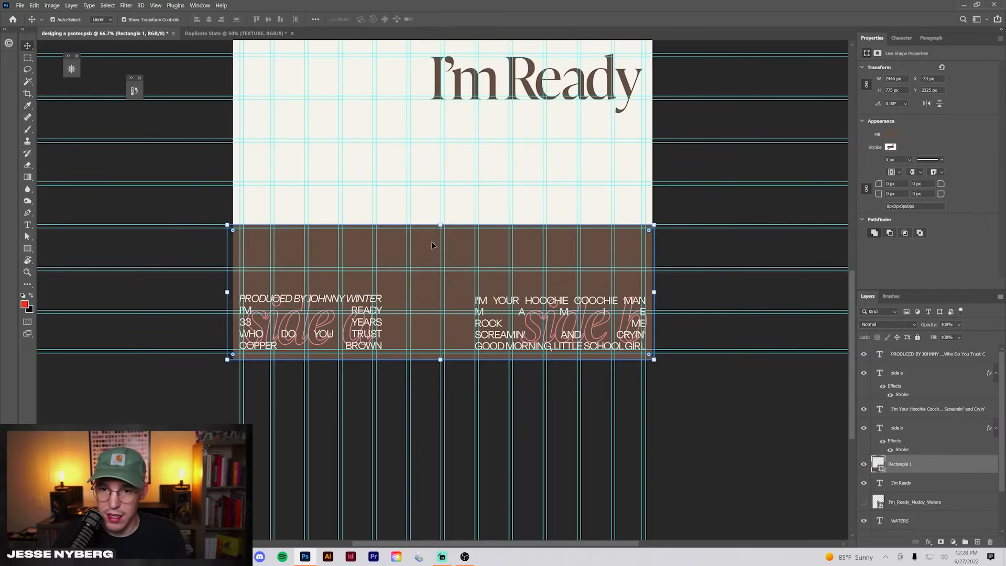
left_click_drag(441, 226, 441, 286)
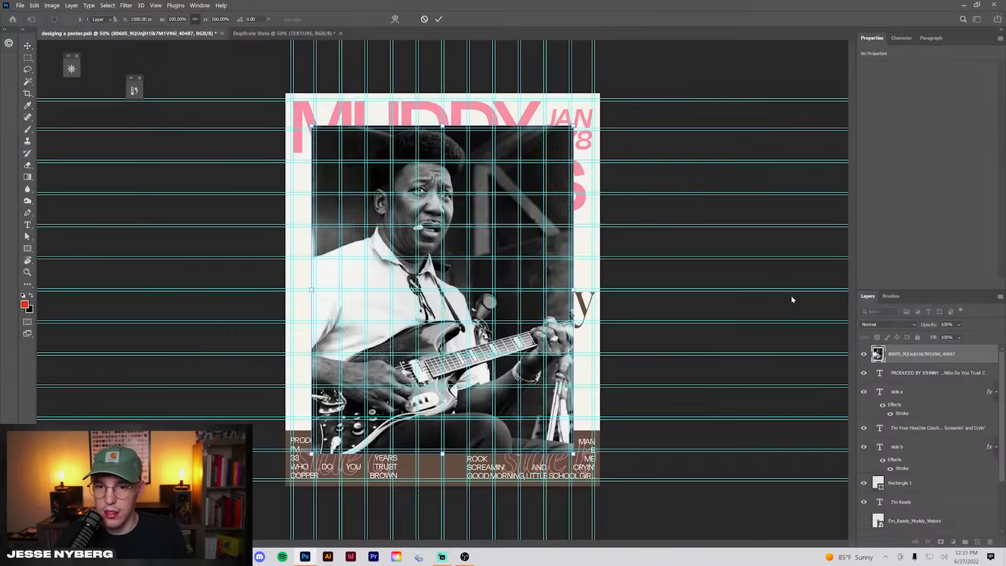
- Place the black-and-white guitarist photo on the poster and mask out its background using Select Subject
key("Return")
key("ctrl+semicolon")
scroll(316, 265, "up", 1)
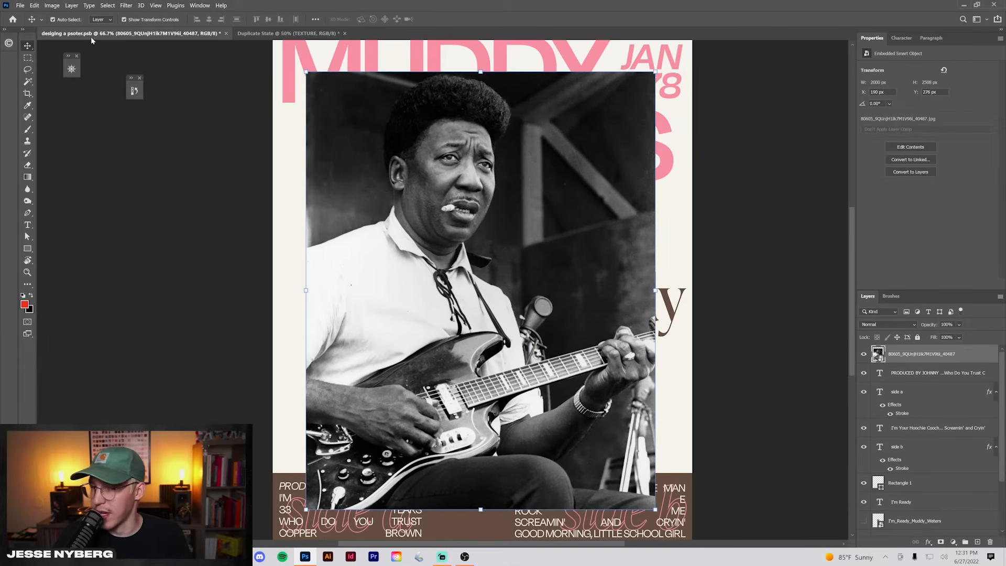
left_click(108, 5)
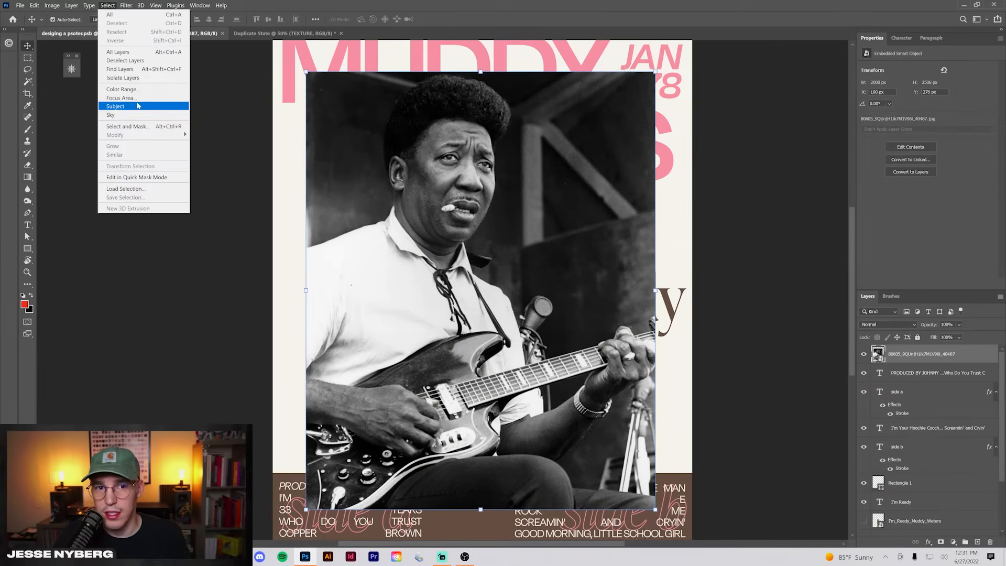
left_click(140, 107)
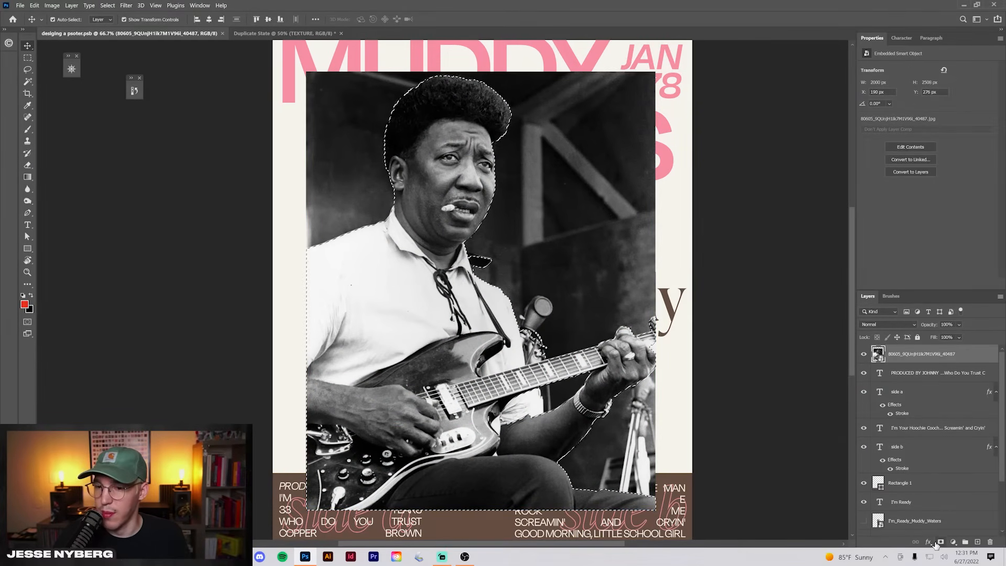
left_click(940, 541)
- Add a turquoise Solid Color fill beneath the cut-out and clean up the layer mask around the collar, strap and guitar
left_click(953, 541)
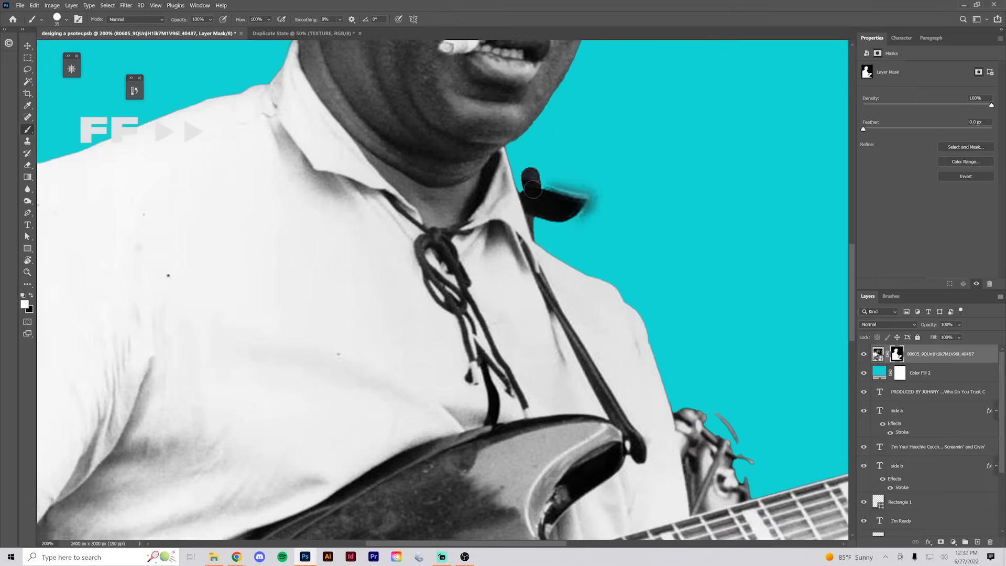
key("x")
left_click_drag(533, 189, 576, 215)
left_click_drag(655, 445, 490, 246)
key("ctrl+i")
mouse_move(582, 225)
left_mouse_down()
mouse_move(550, 288)
mouse_move(581, 283)
left_mouse_up()
key("ctrl+i")
left_click_drag(489, 503, 264, 384)
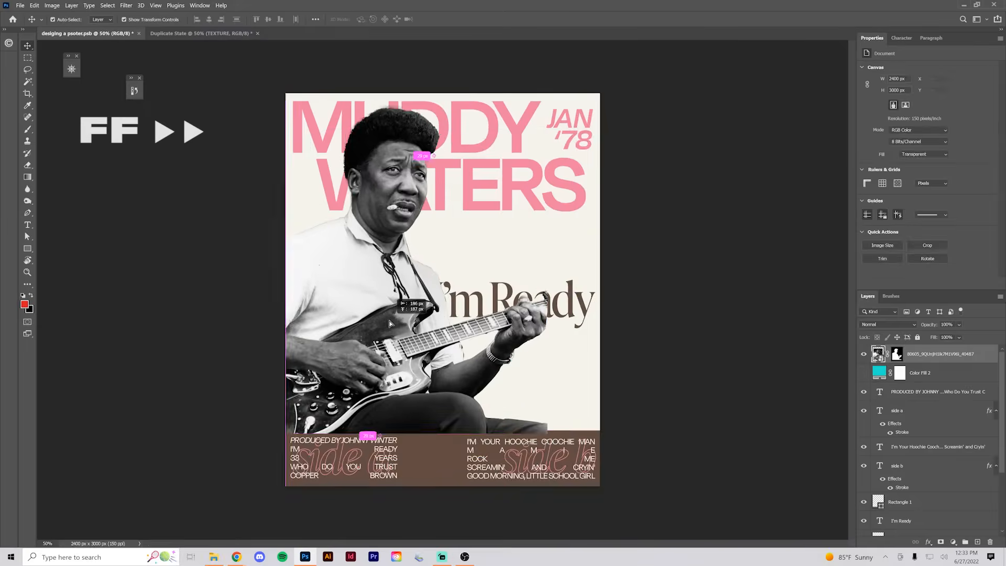
- Position the cut-out against the poster's left edge above the brown block, layered between MUDDY and WATERS, with I'm Ready raised beneath WATERS
left_click_drag(623, 241, 642, 230)
key("ctrl+semicolon")
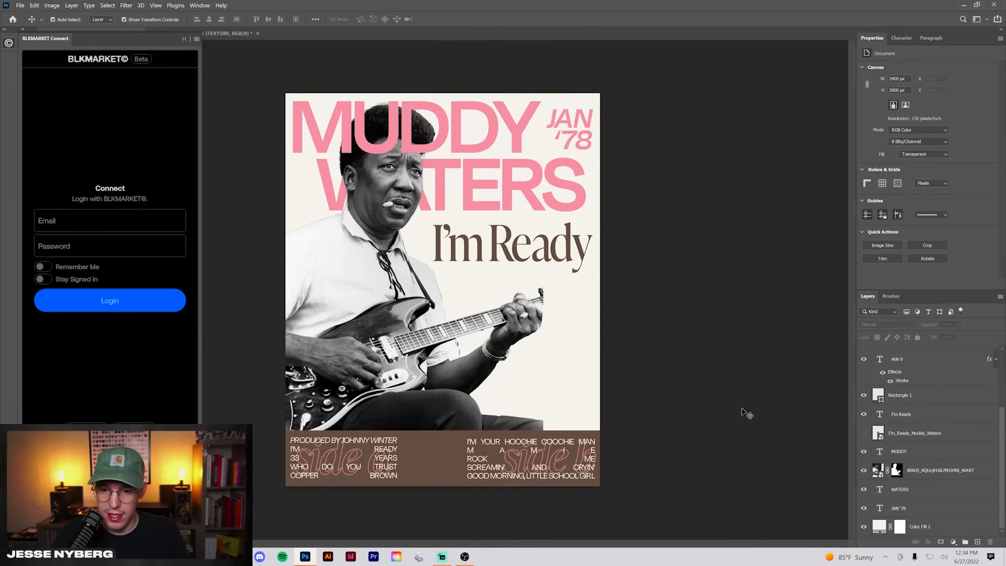
- Draw a black 313 × 313 px square on the brown block between the two track lists
key("ctrl+plus")
key("ctrl+plus")
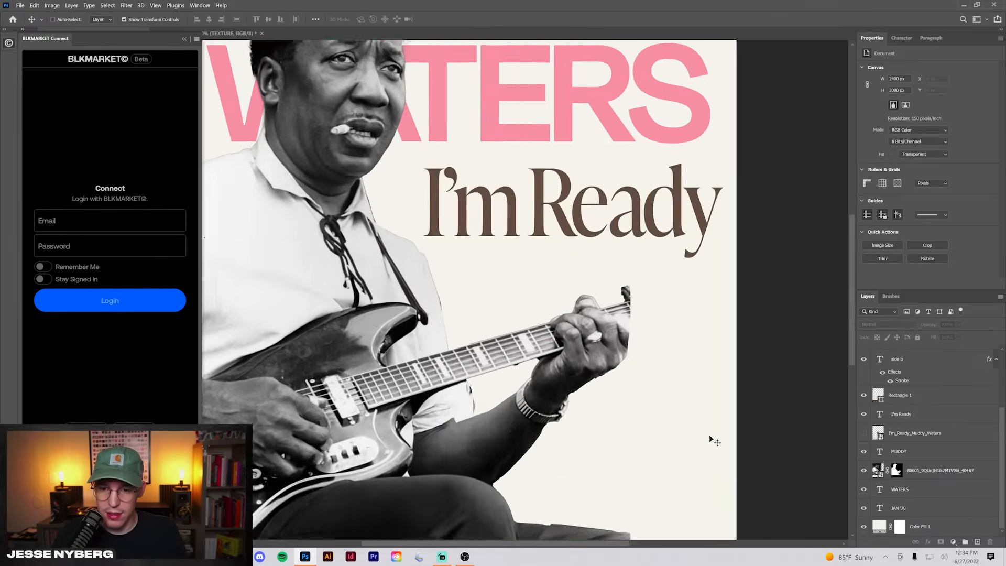
left_click_drag(719, 439, 734, 85)
key("ctrl+semicolon")
key("ctrl+plus")
key("ctrl+plus")
left_click(184, 39)
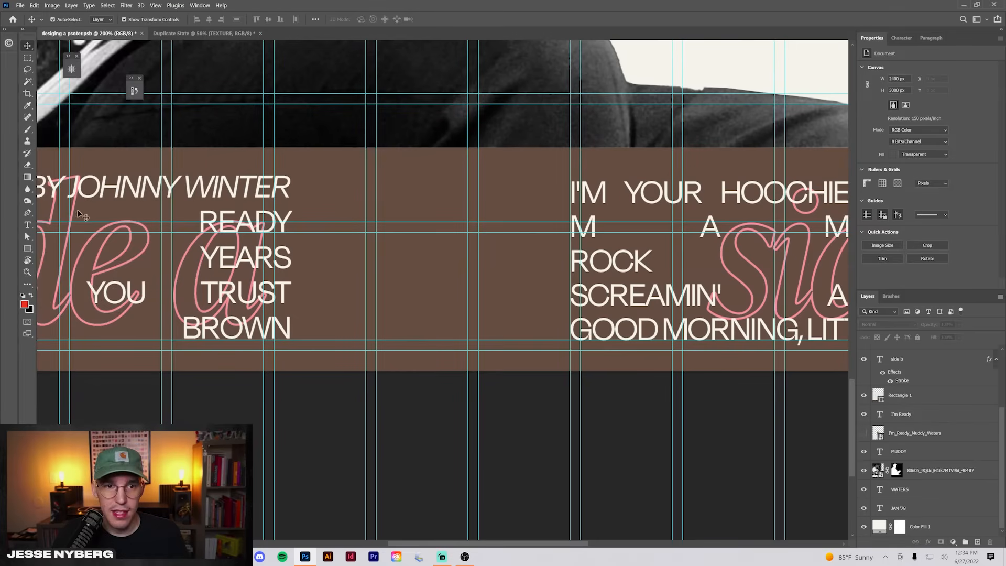
left_click(27, 250)
key("ctrl+semicolon")
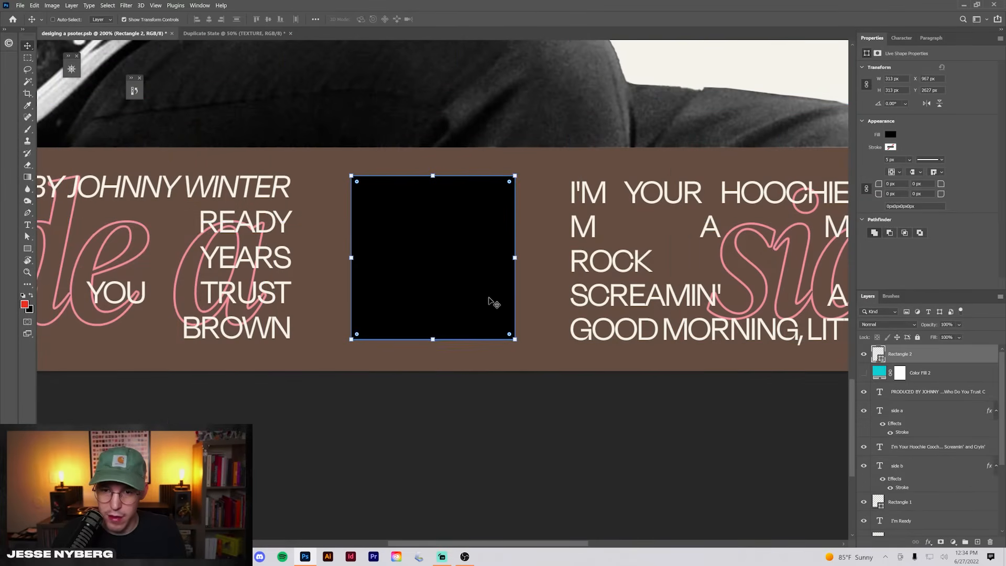
key("ctrl+semicolon")
- Clip the album cover image maxresdefault to the black square and scale it to 600 px wide so the portrait fills it
left_click(661, 451)
left_click_drag(213, 268, 212, 283)
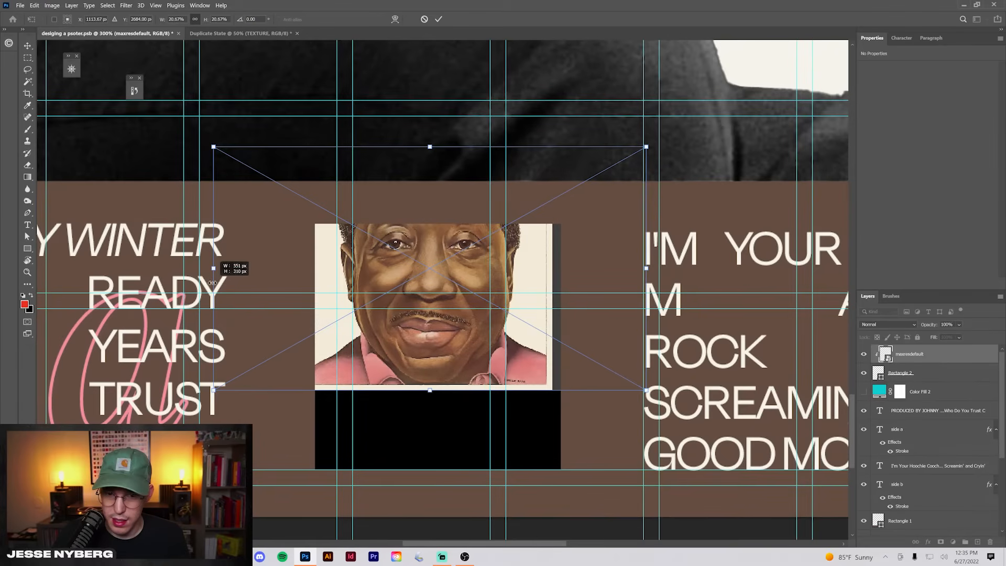
left_click_drag(647, 271, 668, 272)
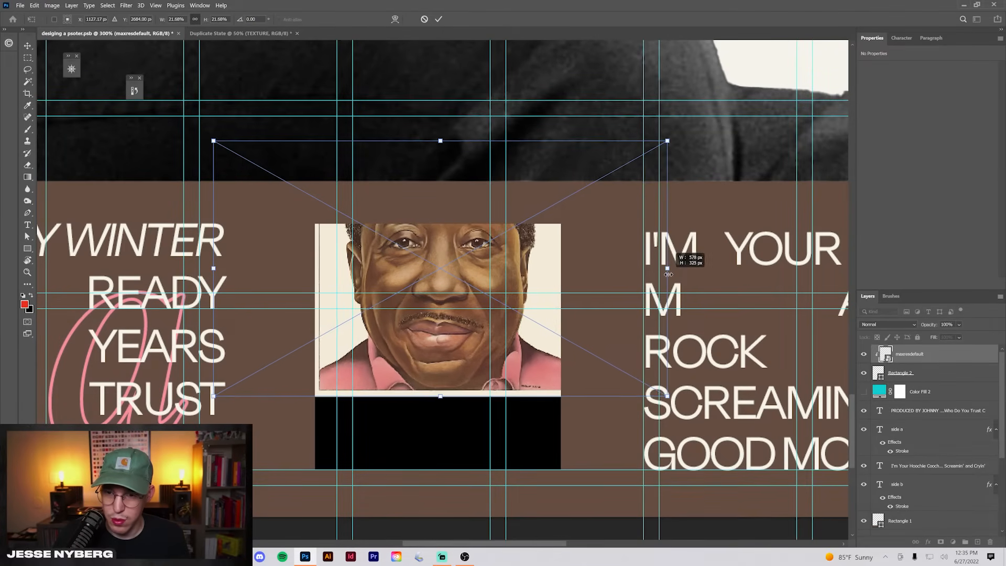
left_click_drag(498, 323, 498, 406)
left_click_drag(668, 352, 681, 362)
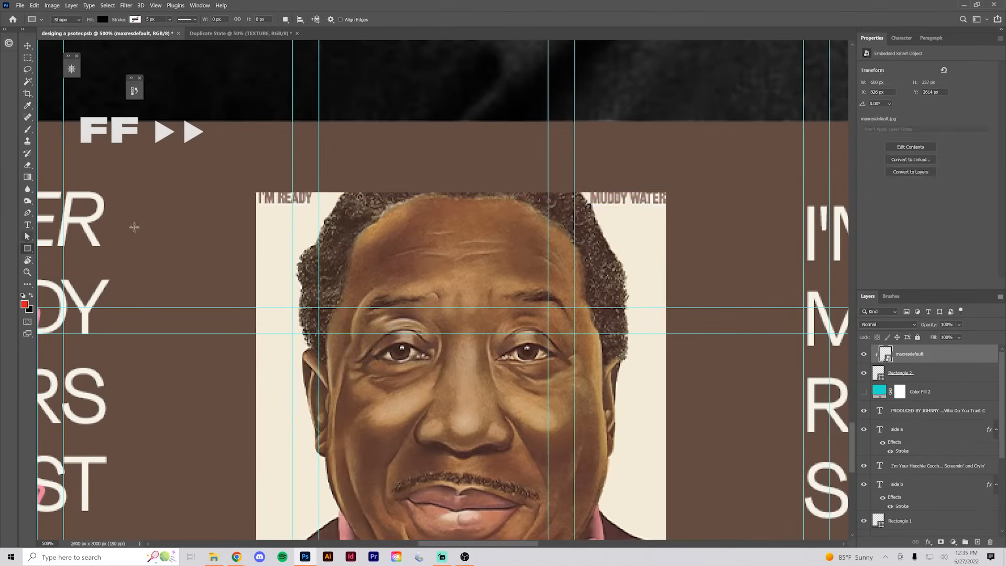
- Cover the I'M READY and MUDDY WATERS lettering in the cover's upper corners with its cream background colour on a clipped layer
left_click_drag(244, 180, 318, 210)
left_click_drag(585, 185, 681, 206)
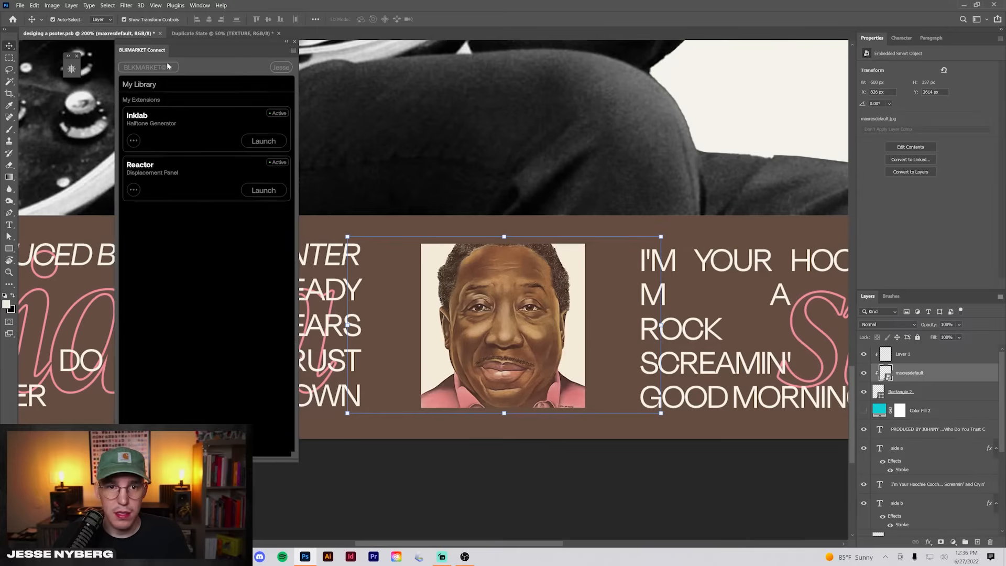
- Launch the Inklab halftone generator and set its 4-Color Process to work on the layer in Advanced mode
left_click(261, 141)
left_click_drag(169, 52, 111, 49)
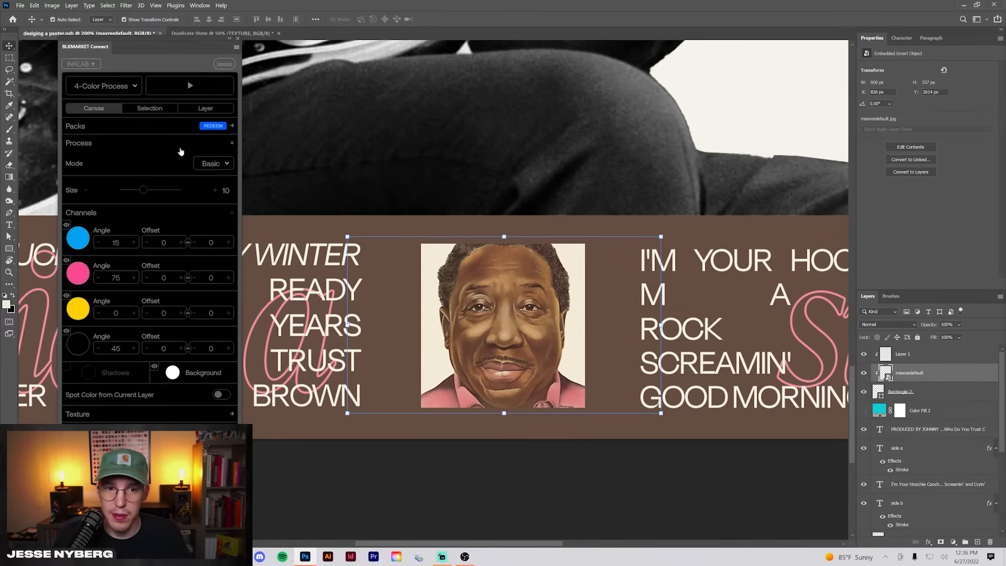
left_click(214, 163)
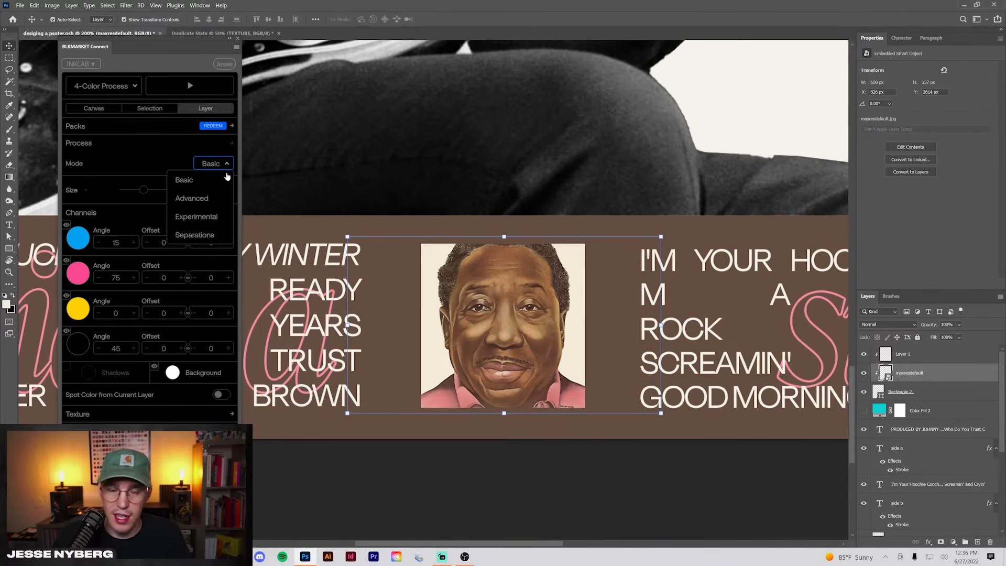
left_click(198, 198)
left_click(209, 165)
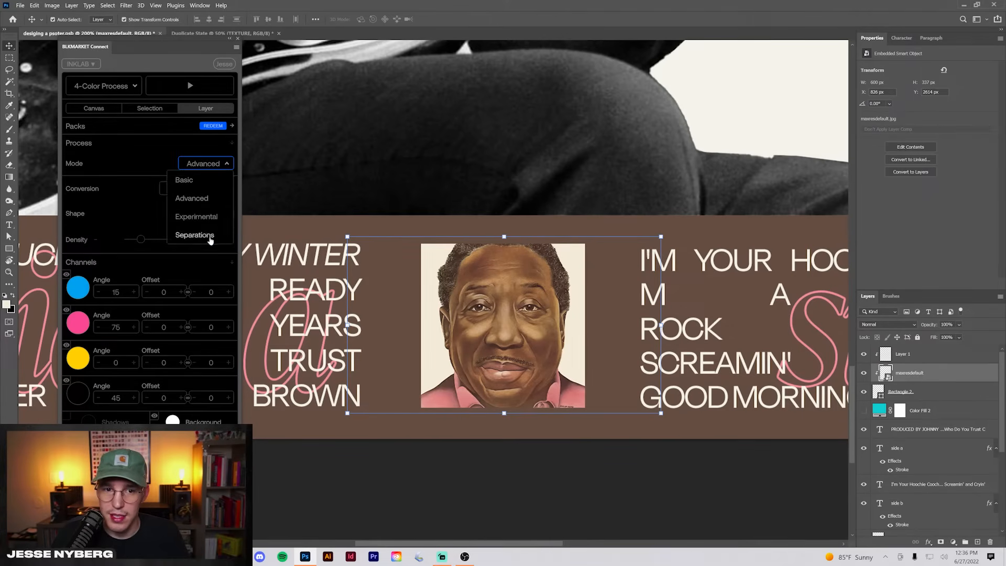
left_click(208, 235)
left_click(207, 165)
left_click(203, 199)
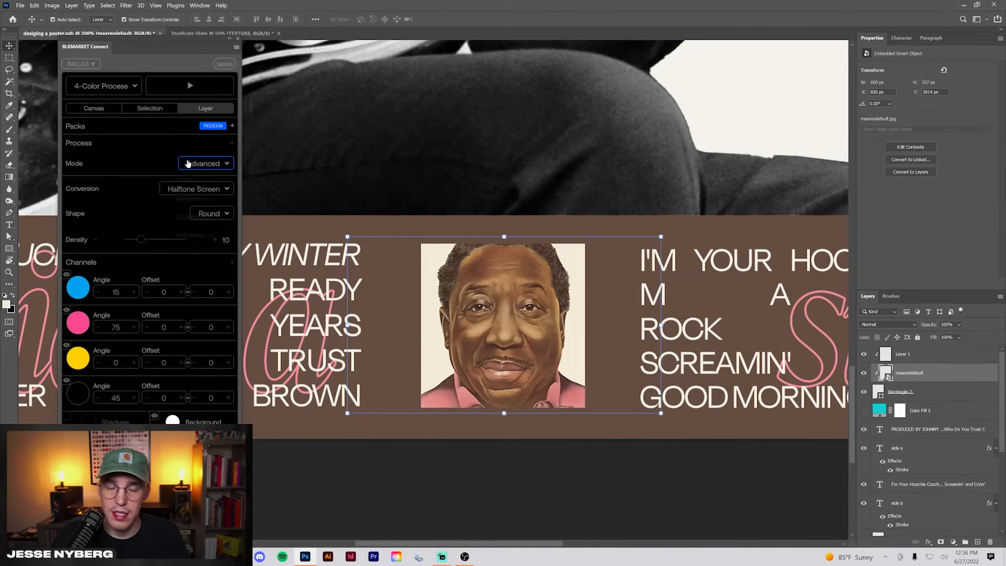
- Choose Pattern Diffusion as the conversion and run the process on the album cover combined into one smart object
left_click(188, 164)
left_click(141, 6)
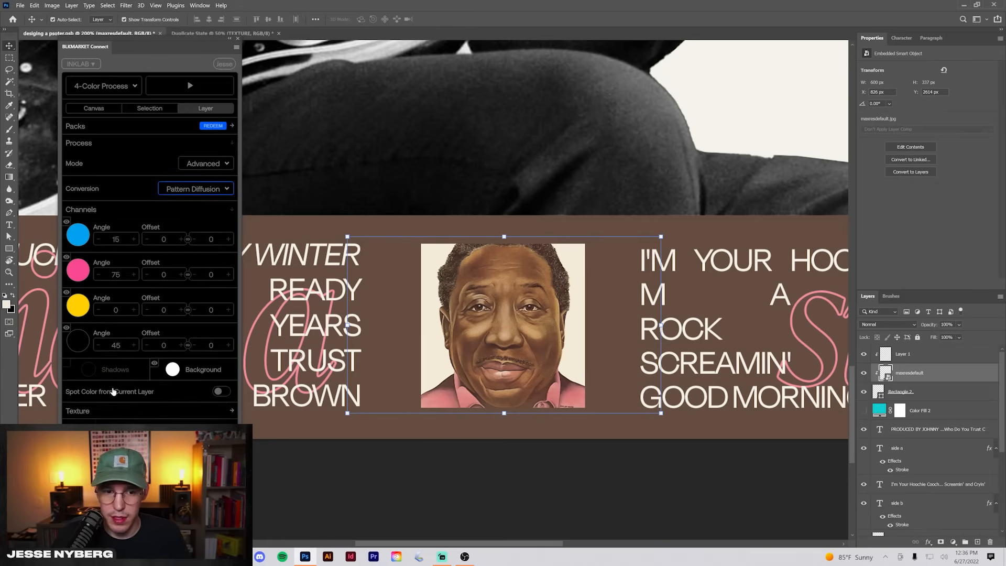
scroll(164, 406, "down", 1)
left_click(191, 85)
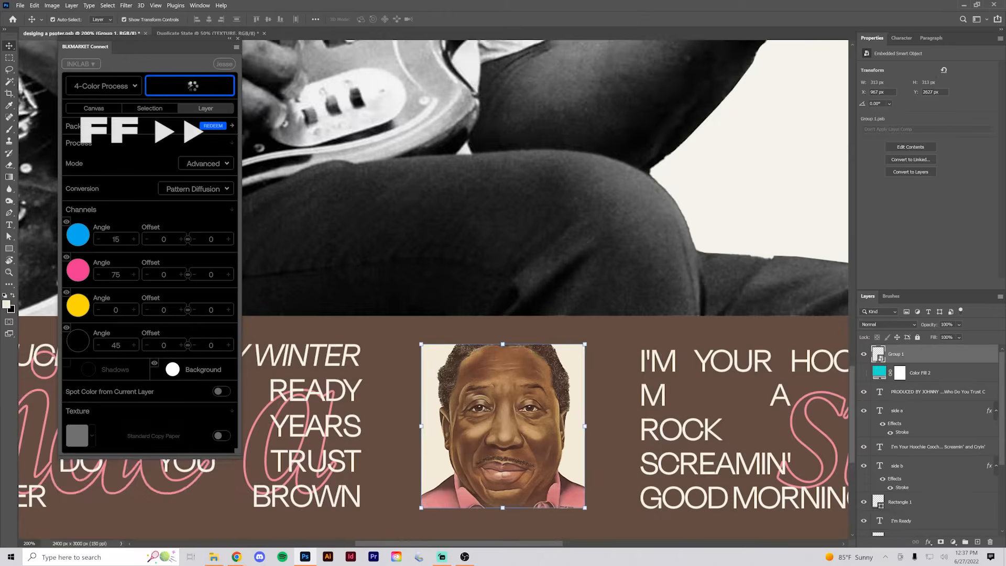
- Expand the Inklab group and hide the C, M and Y separations and their inner background, keeping K and the outer background
key("ctrl+plus")
key("ctrl+plus")
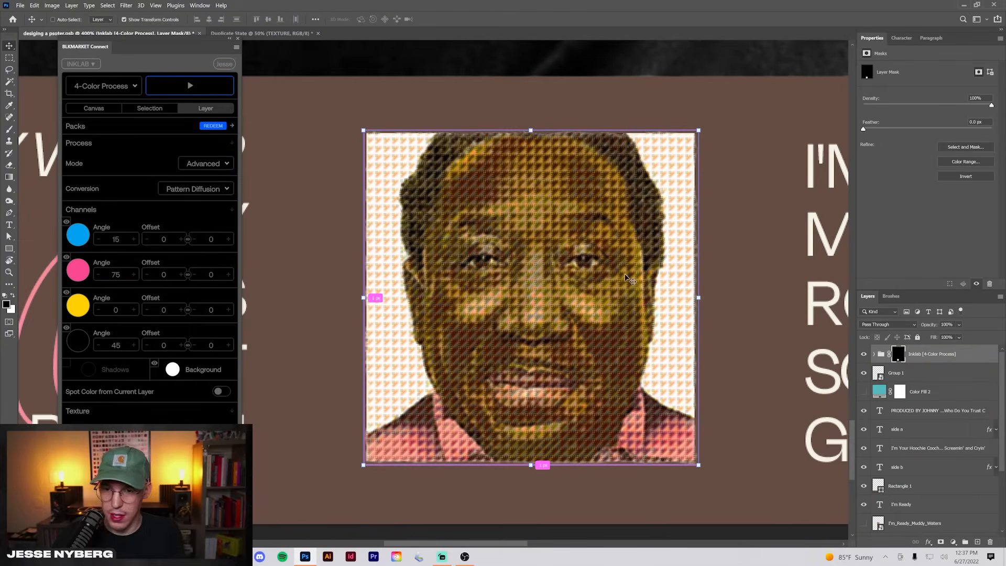
left_click(874, 354)
left_click(884, 370)
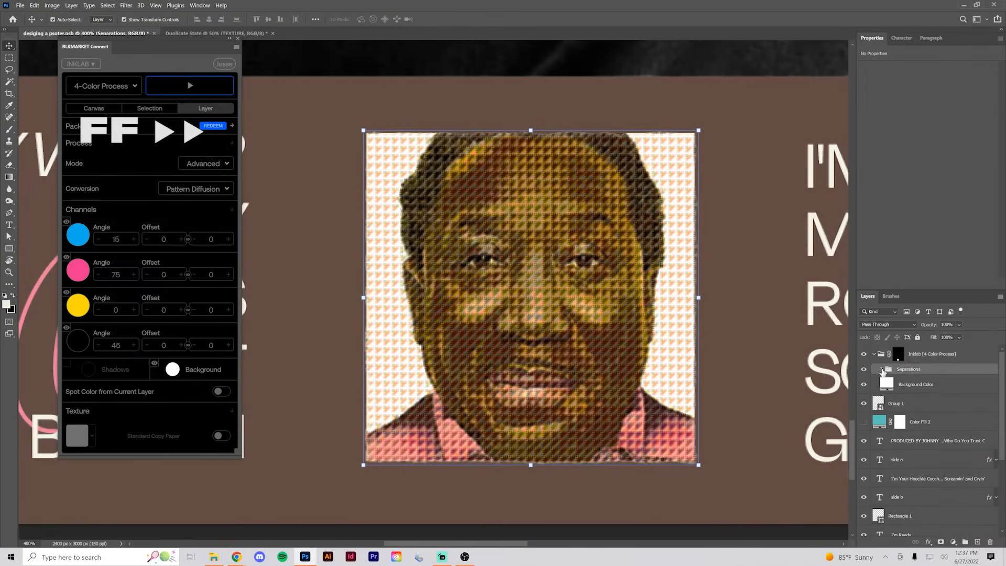
left_click(881, 368)
scroll(881, 378, "down", 3)
left_click_drag(864, 440, 864, 419)
scroll(864, 419, "up", 3)
left_click_drag(864, 384, 864, 421)
left_click(945, 441)
left_click(865, 477)
- Recolour the halftone's background to pink #ef80a3 and the K separation to the brown sampled from the bottom block
double_click(887, 478)
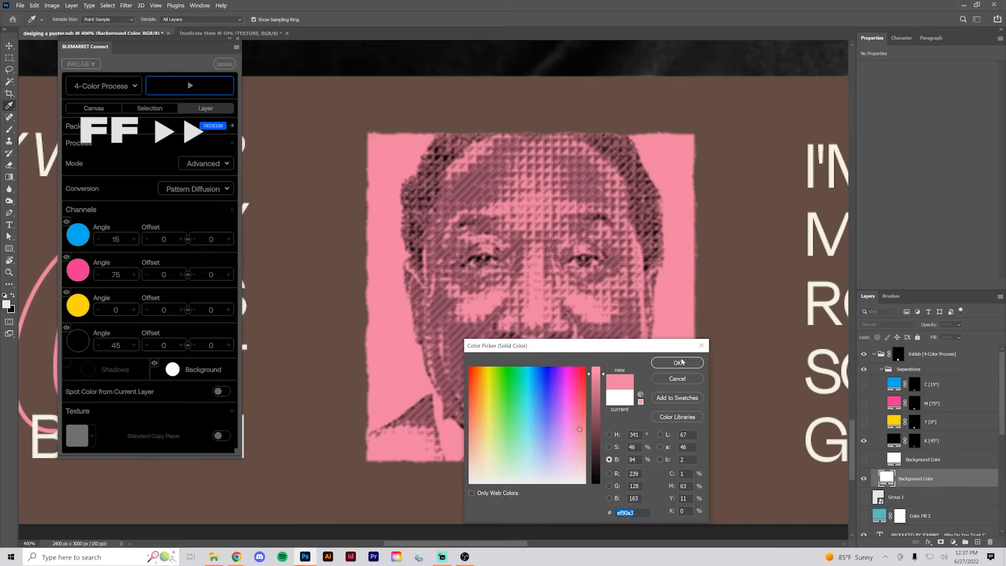
left_click(772, 299)
left_click(677, 364)
key("v")
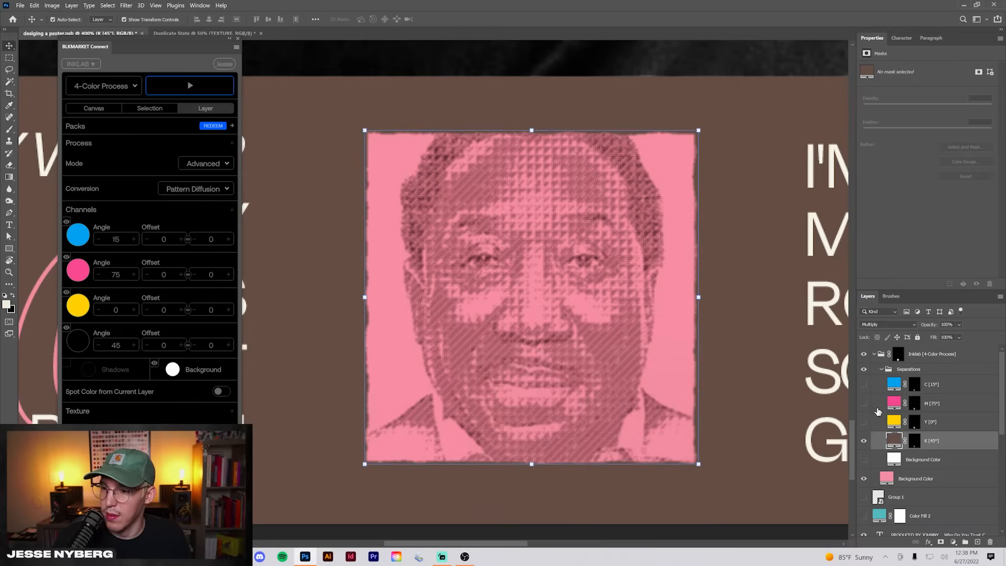
- Strengthen the brown halftone by duplicating the K separation, keeping two copies
key("ctrl+j")
key("ctrl+j")
key("ctrl+j")
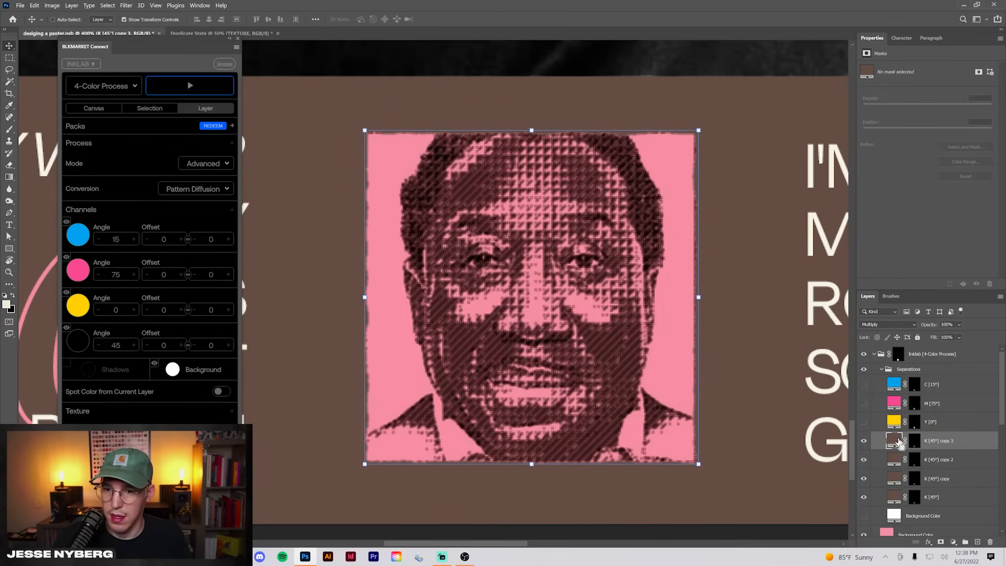
key("ctrl+z")
key("ctrl+z")
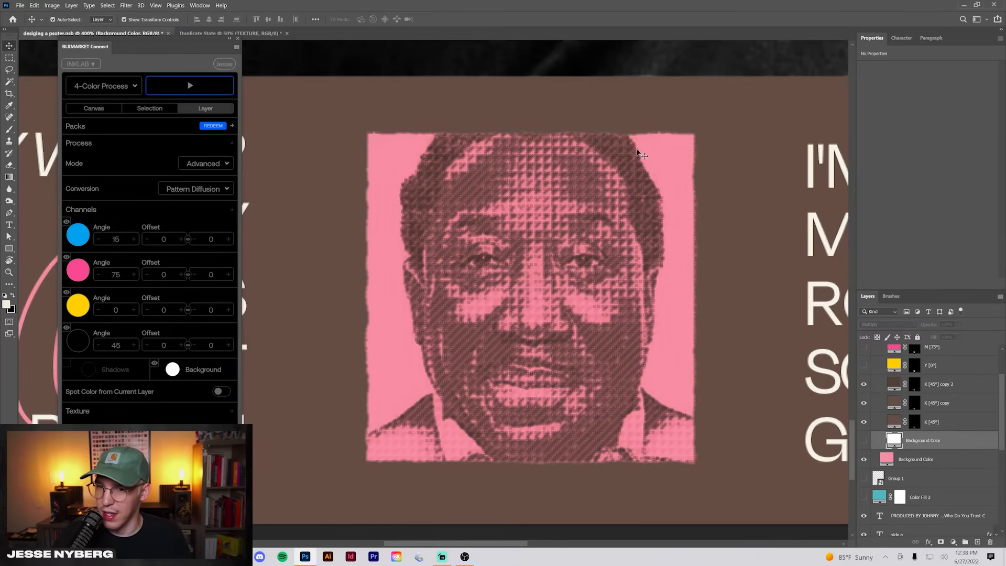
scroll(920, 465, "down", 2)
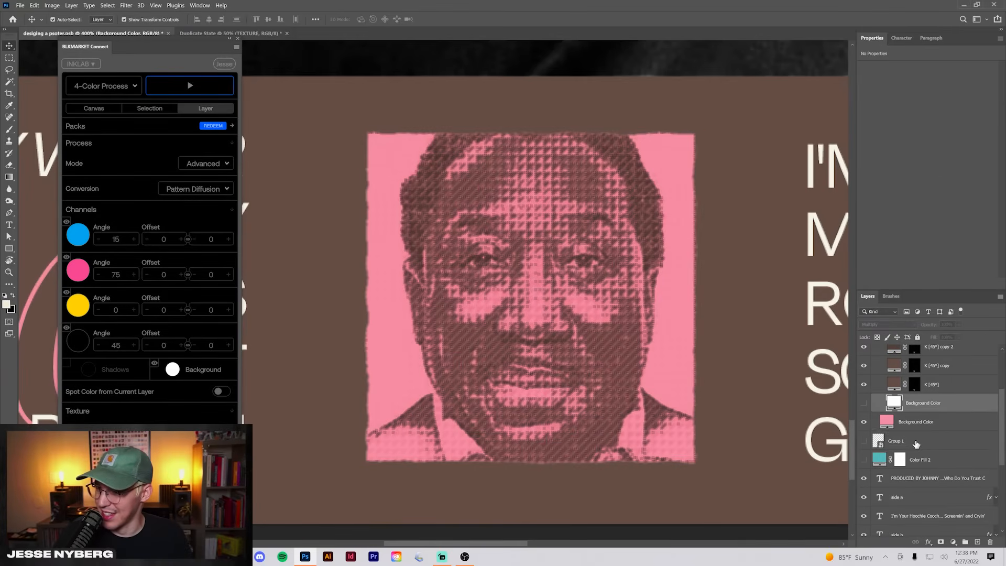
- Clean up the outer edges of the album cover halftone on the Inklab group's layer mask using rectangular selections
left_click(915, 443)
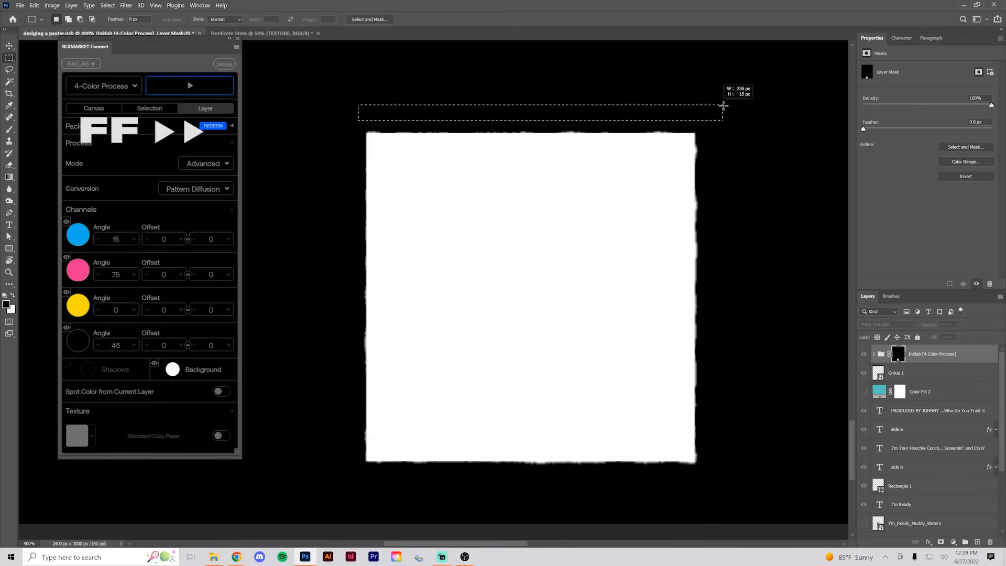
left_click_drag(694, 482, 741, 79)
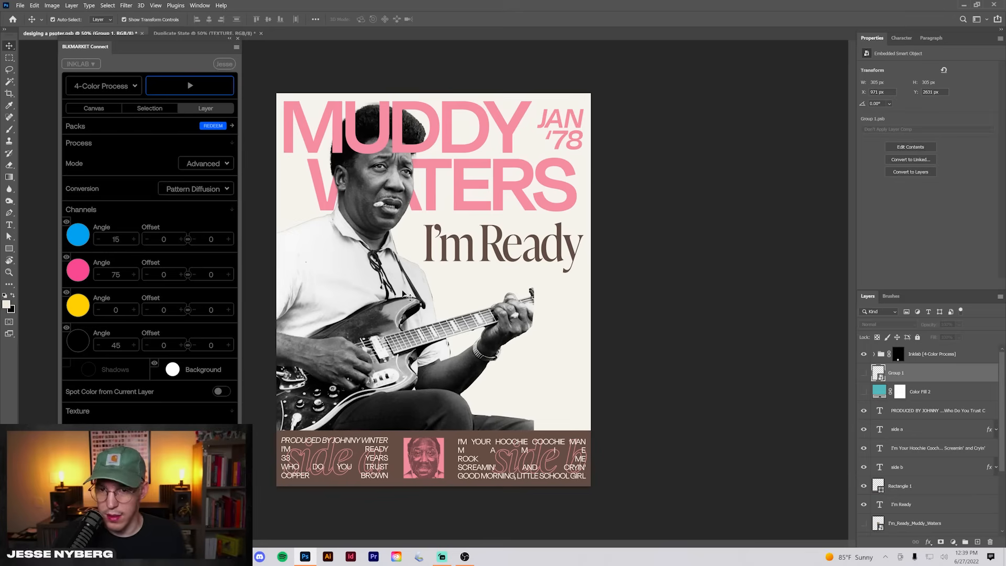
- Run the 4-Color Process with Pattern Diffusion on the guitarist photo and show the hidden title layers again
scroll(938, 494, "down", 3)
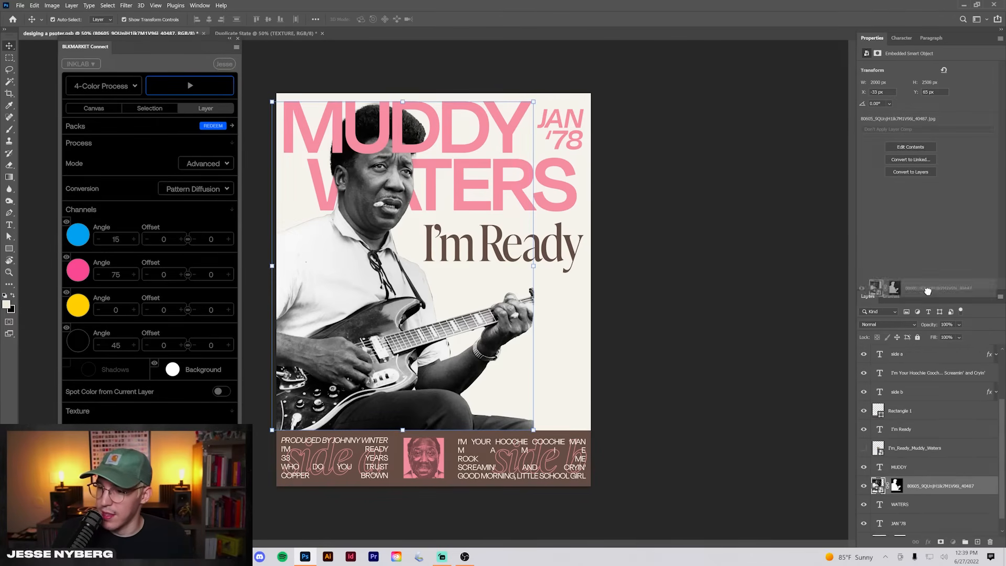
left_click(188, 86)
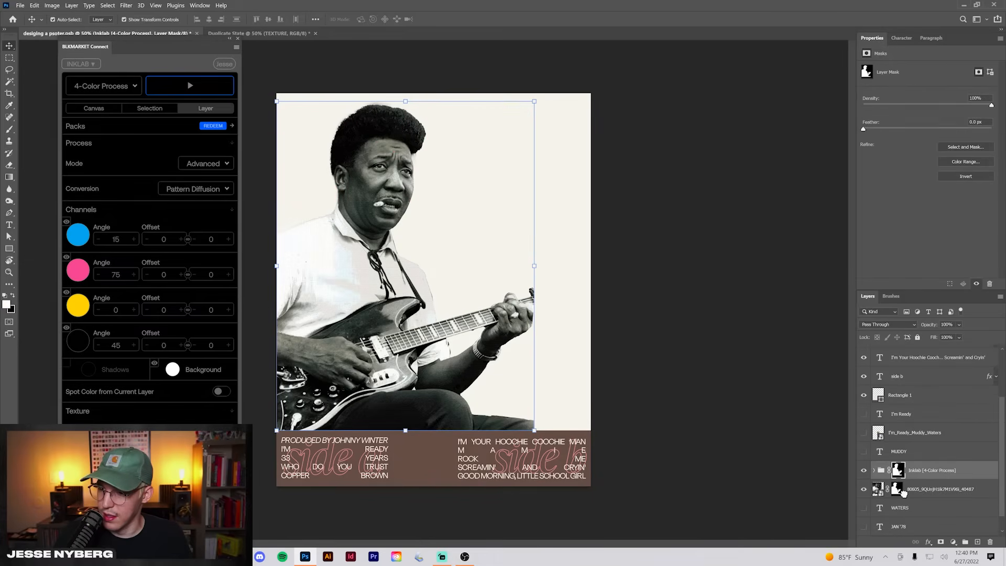
left_click(863, 414)
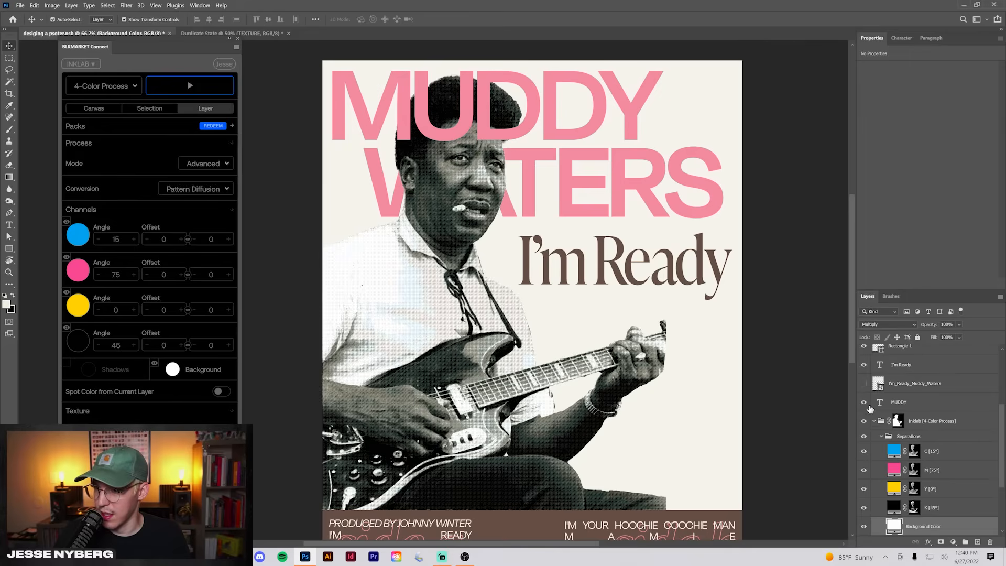
- Collapse the guitarist's Inklab group and enlarge it slightly so it reaches up to the poster's upper edge
left_click(874, 422)
key("ctrl+t")
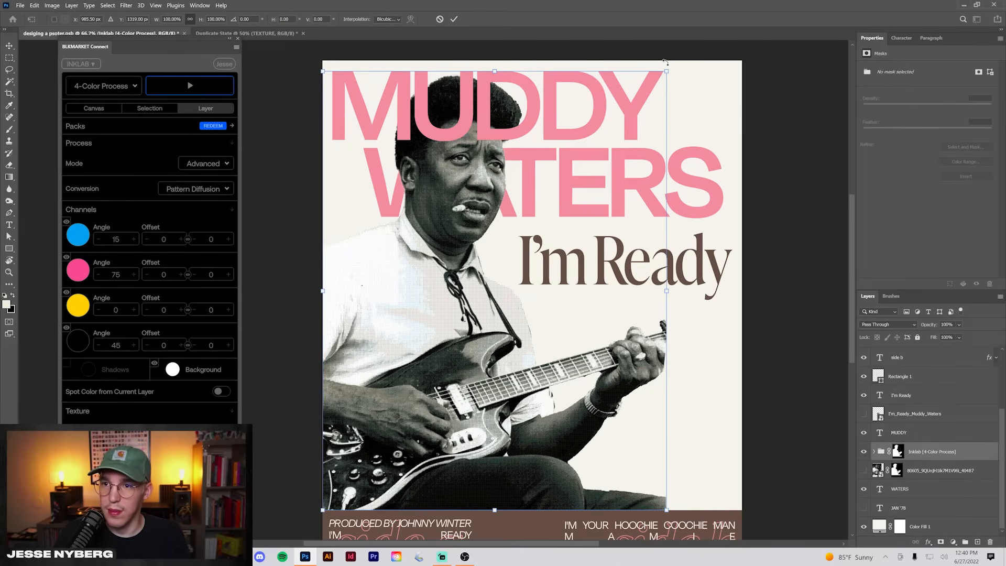
key("ctrl+semicolon")
left_click_drag(666, 70, 685, 62)
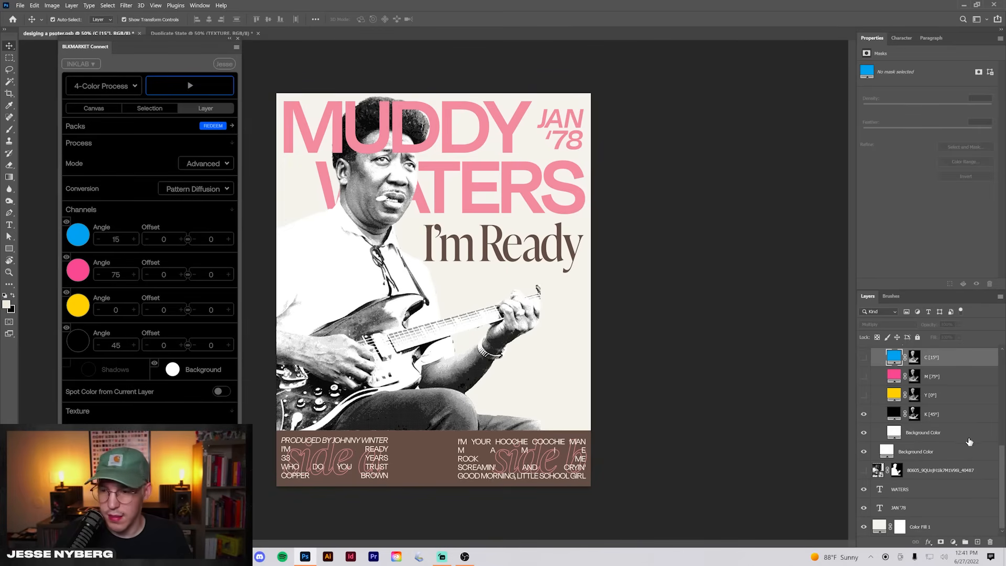
- Preview the guitarist's Y and M separations one at a time with K hidden, leaving only K shown
left_click(943, 413)
scroll(932, 430, "up", 2)
left_click(863, 451)
left_click(863, 432)
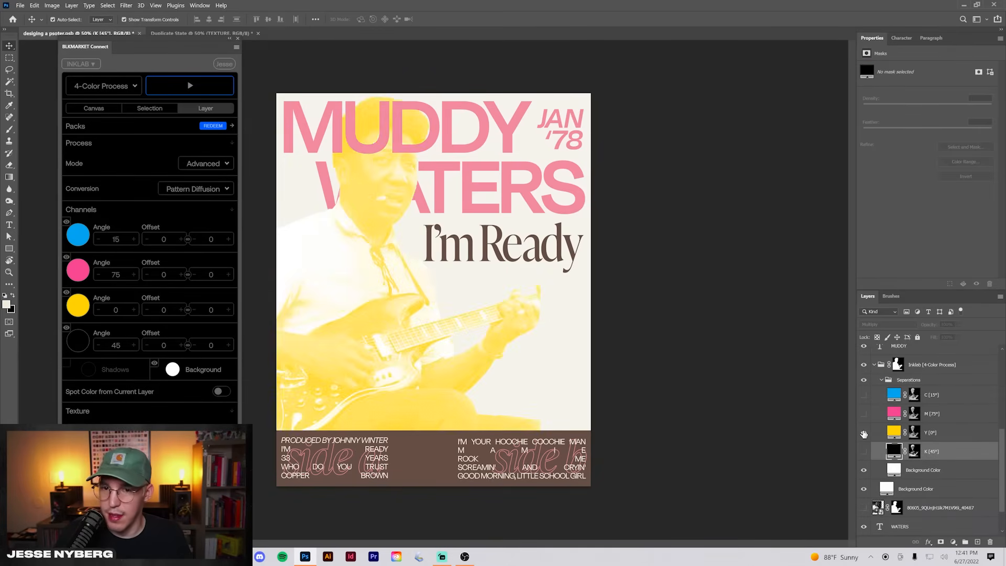
left_click(863, 432)
left_click(863, 413)
left_click(863, 413)
left_click(863, 450)
- Recolour the guitarist's K separation to brown #644c44 sampled from the bottom block and hide its white backgrounds
double_click(893, 451)
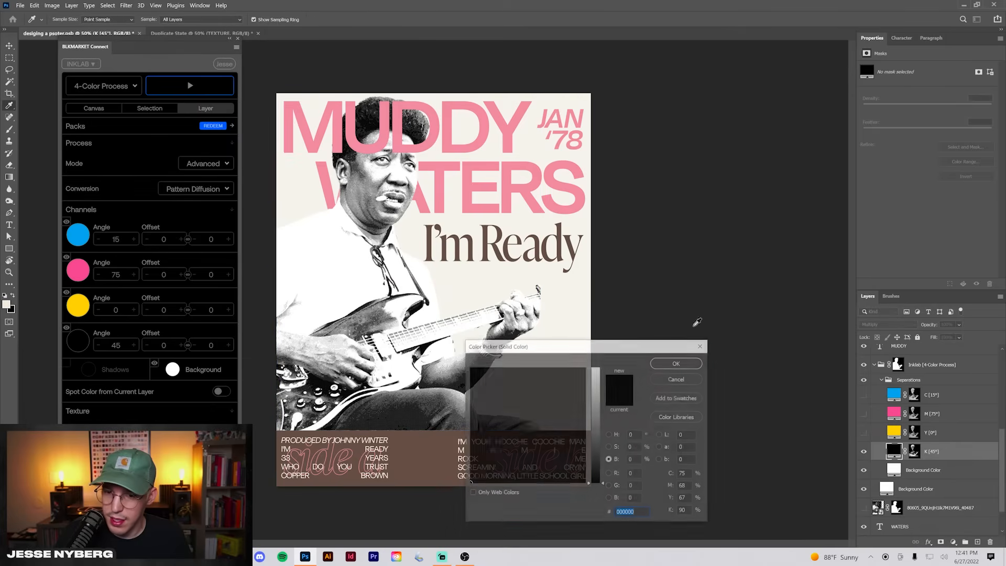
left_click(432, 459)
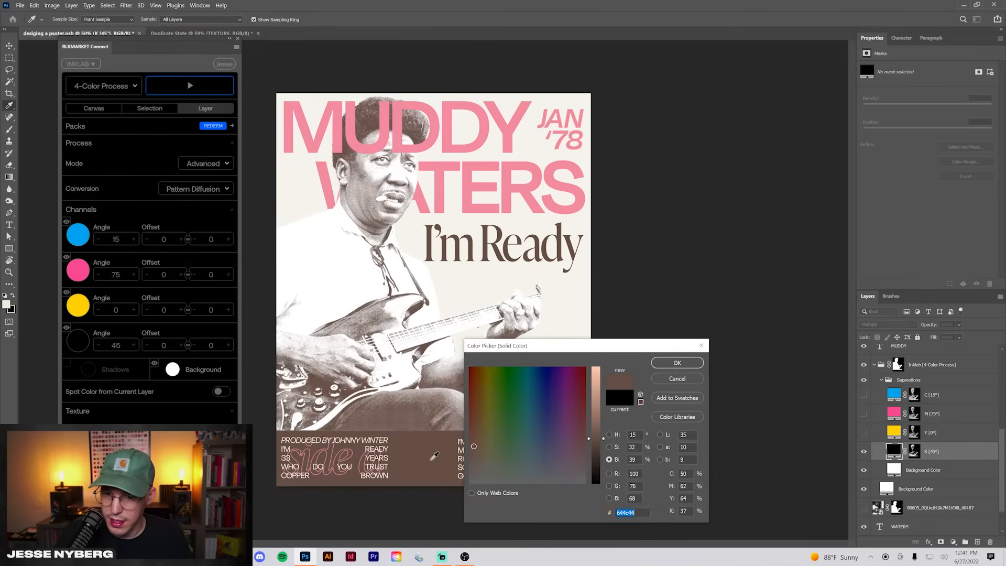
left_click(676, 363)
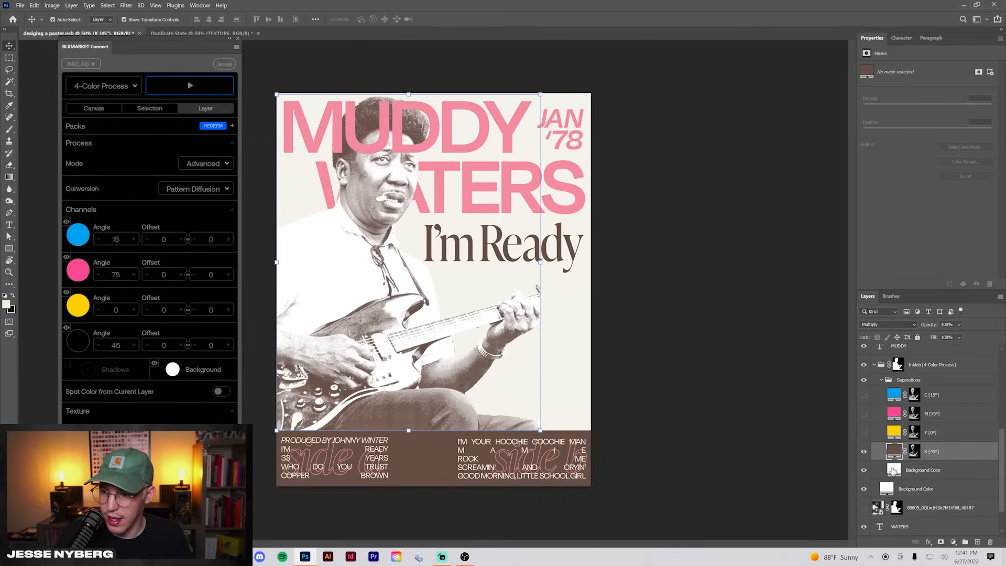
left_click(864, 488)
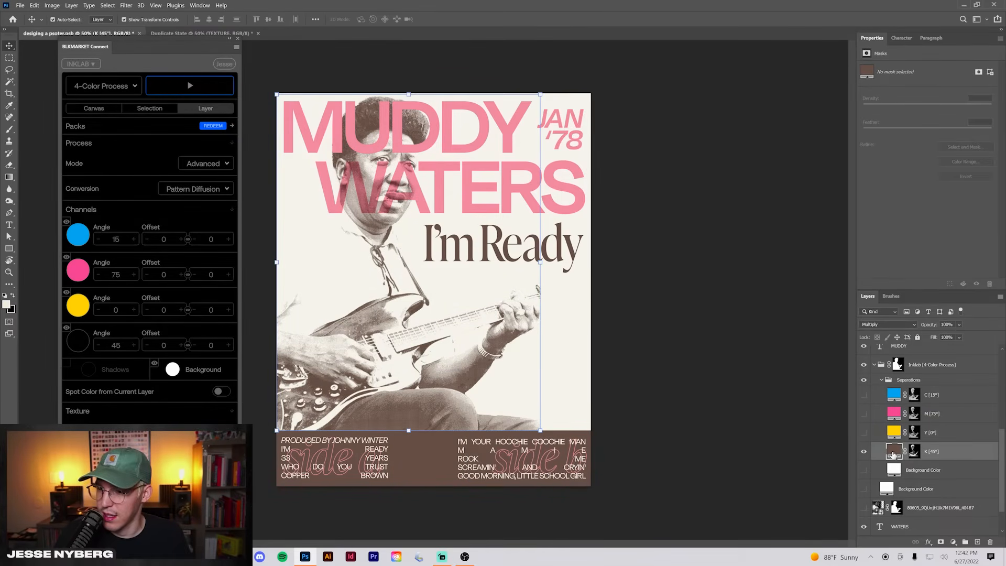
- Set the K separation to Normal blending and strengthen the brown by duplicating it, keeping two copies
left_click(887, 324)
left_click(870, 318)
key("ctrl+j")
key("ctrl+j")
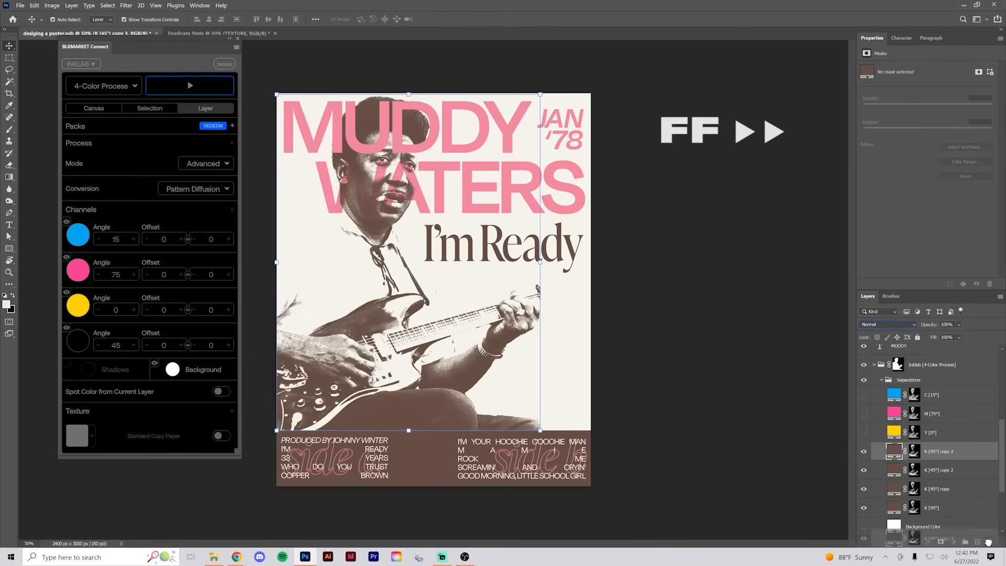
double_click(893, 451)
left_click(863, 469)
left_click(864, 488)
left_click(750, 325)
key("ctrl+z")
key("ctrl+z")
key("ctrl+z")
scroll(922, 450, "down", 3)
scroll(921, 450, "up", 3)
- Recolour the M separation to the pink sampled from the WATERS title and enlarge it slightly beneath the brown K layers
double_click(894, 413)
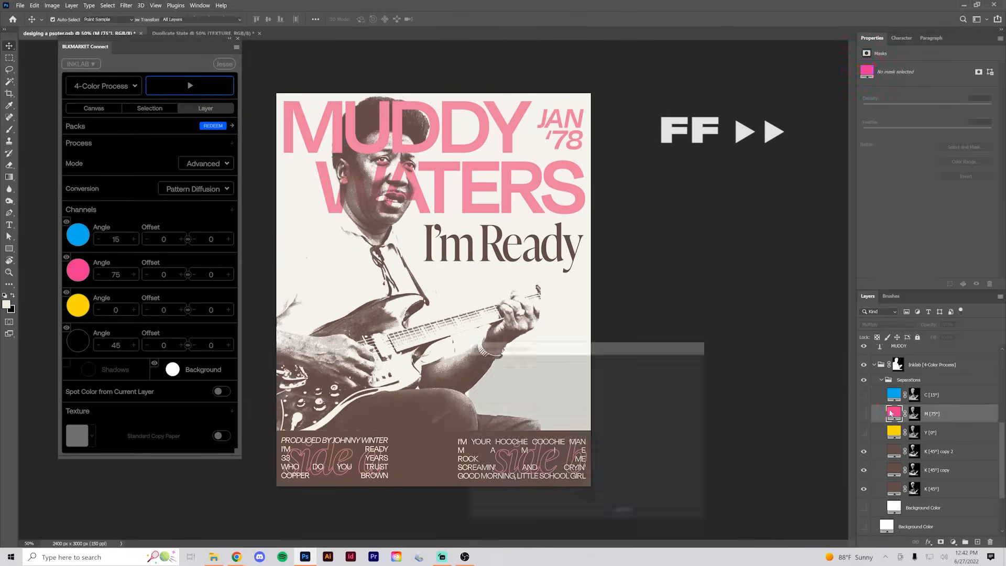
left_click(563, 199)
left_click(675, 363)
key("v")
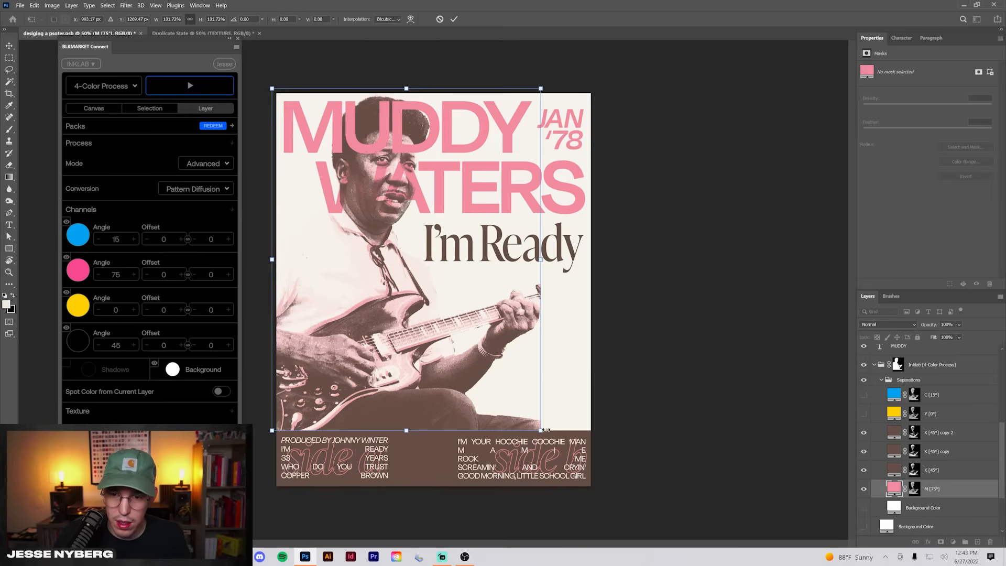
left_click_drag(544, 428, 545, 432)
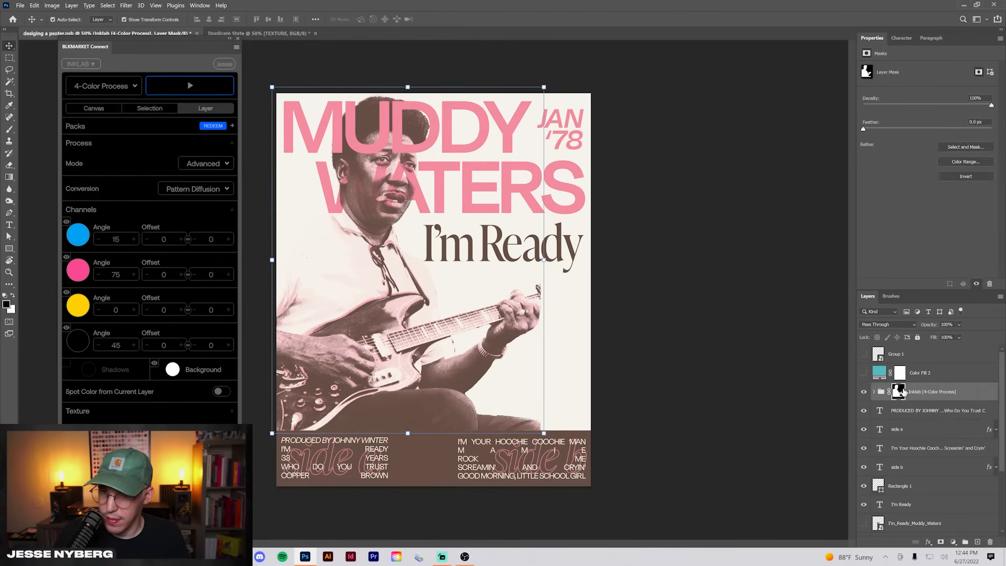
- Place the guitarist's Inklab group in front of the MUDDY title and check the whole poster composition
left_click(723, 296, "ctrl")
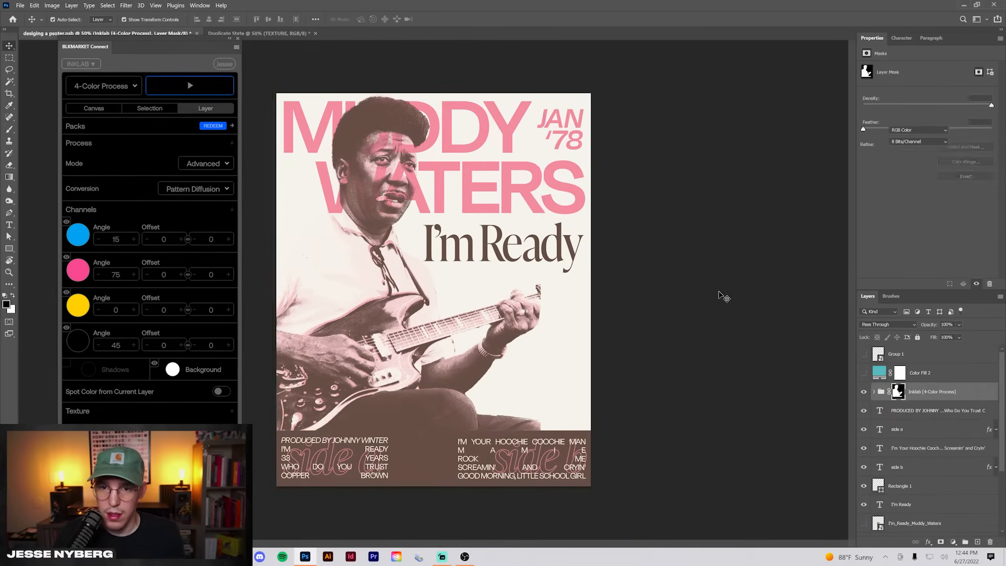
key("ctrl+minus")
key("ctrl+plus")
key("ctrl+plus")
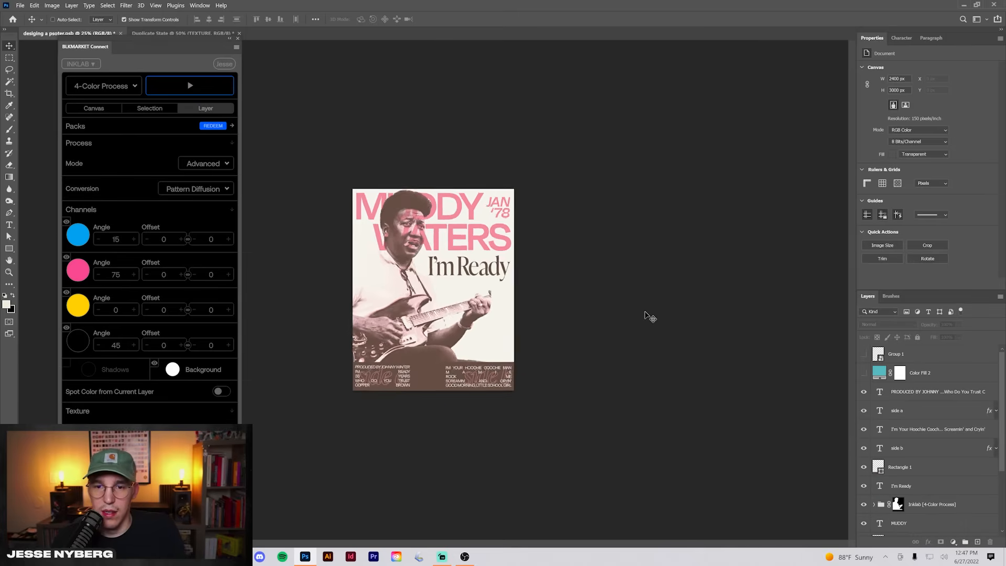
key("ctrl+plus")
key("ctrl+plus")
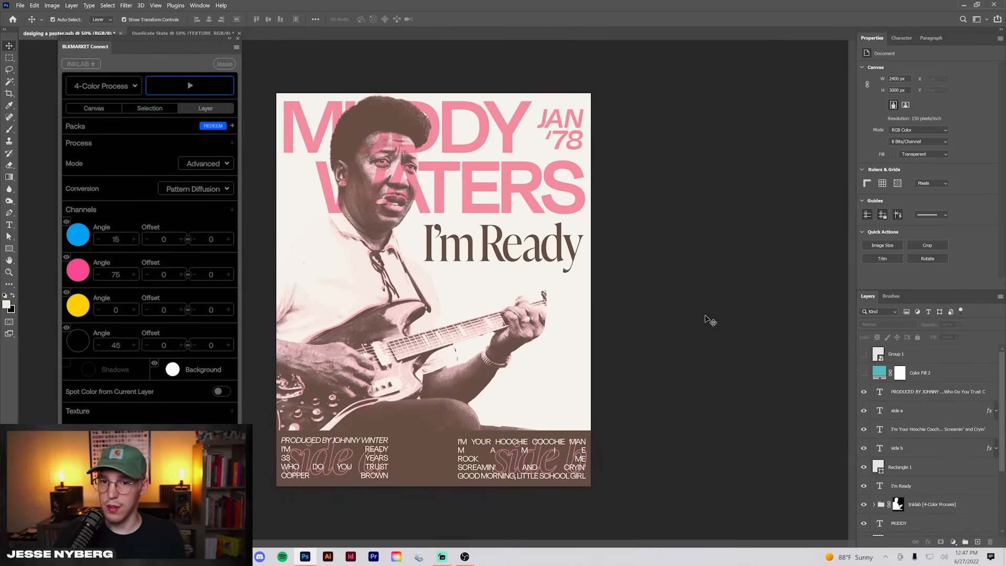
- Recolour the JAN '78 text to the brown sampled from the I'm Ready title
left_click(562, 126)
left_click(467, 252)
left_click(677, 363)
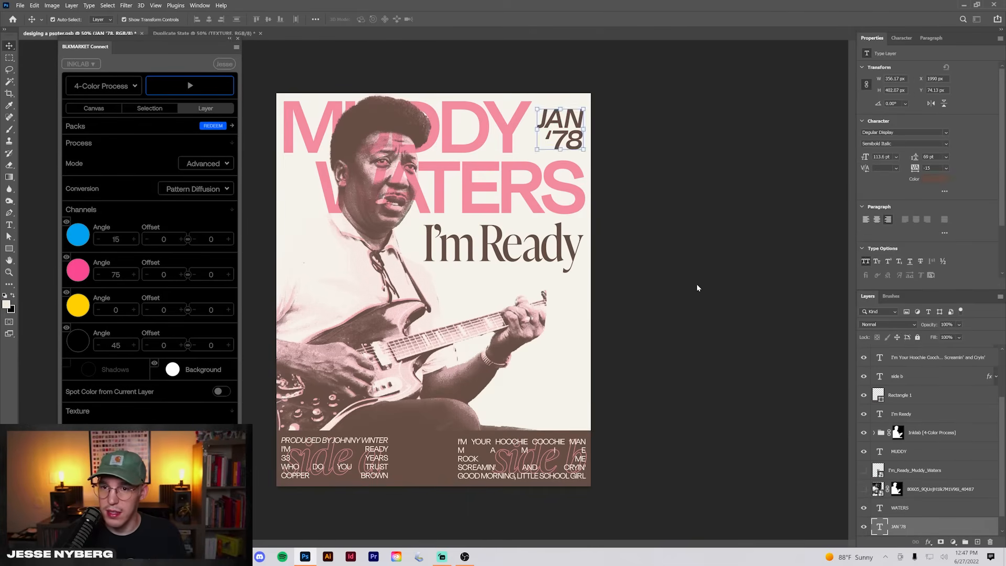
left_click(697, 288, "ctrl")
key("ctrl+minus")
key("ctrl+minus")
key("ctrl+minus")
key("ctrl+plus")
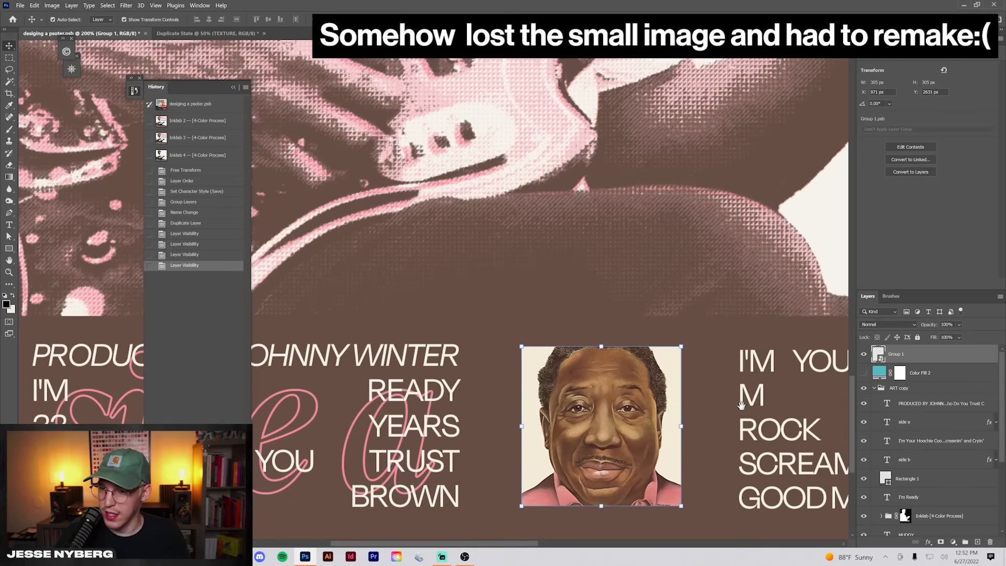
- Remake the album cover's pink-and-brown halftone and convert the ART copy 2 group to a smart object
left_click_drag(740, 405, 631, 362)
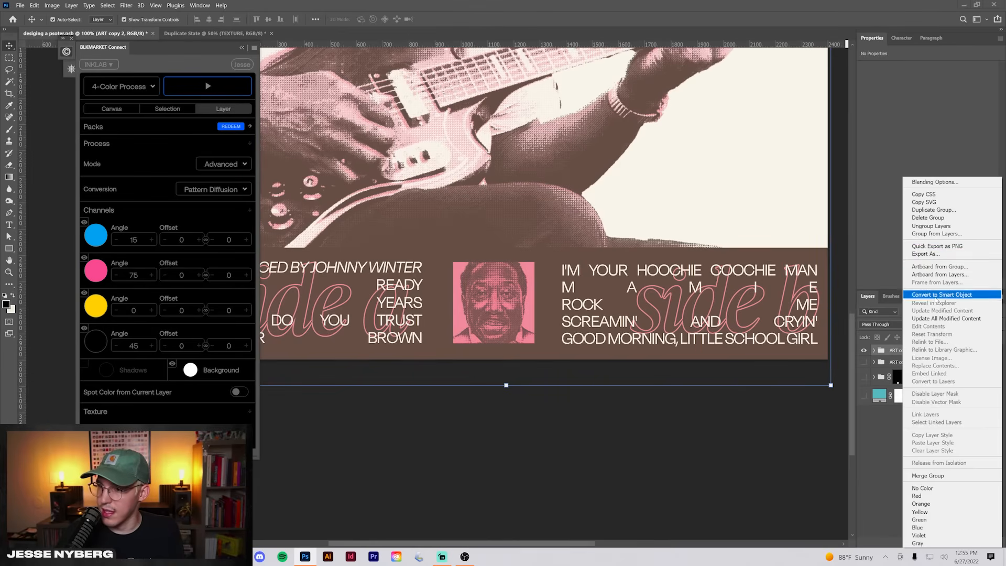
left_click(922, 291)
left_click(598, 470, "ctrl")
key("ctrl+minus")
key("ctrl+minus")
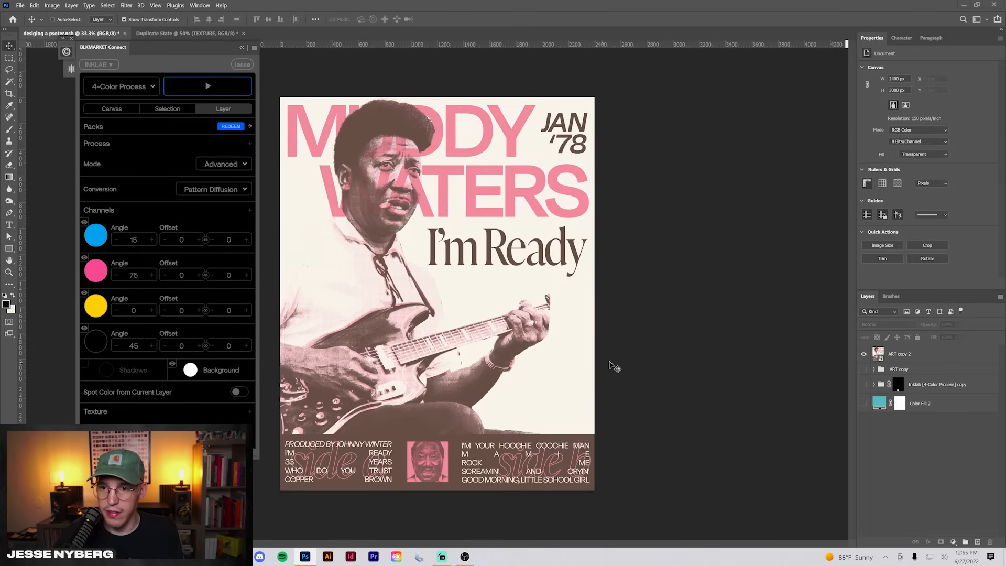
- Put the Inklab plugin away and check the ART copy 2 smart object by hiding and showing it
left_click(241, 47)
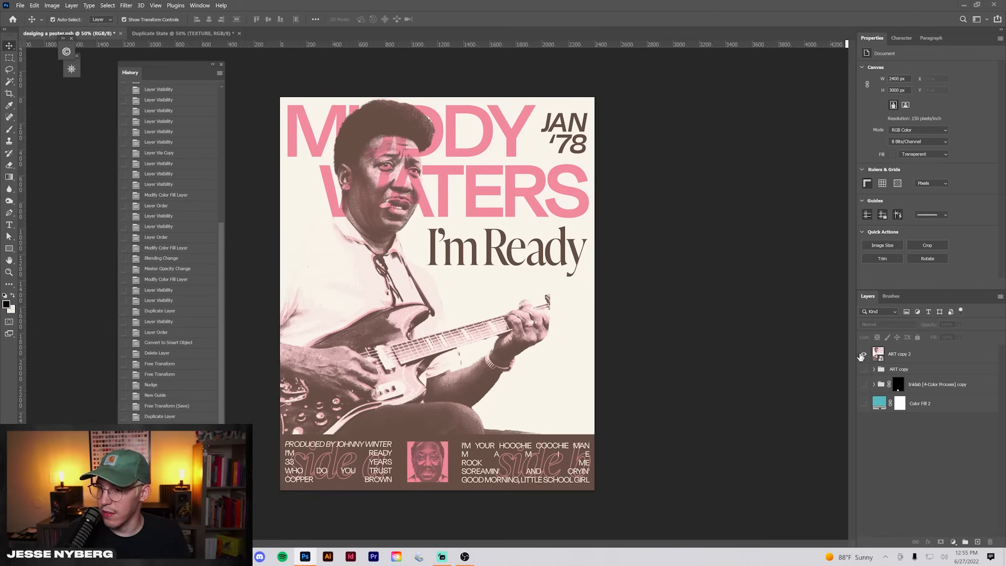
left_click(862, 354)
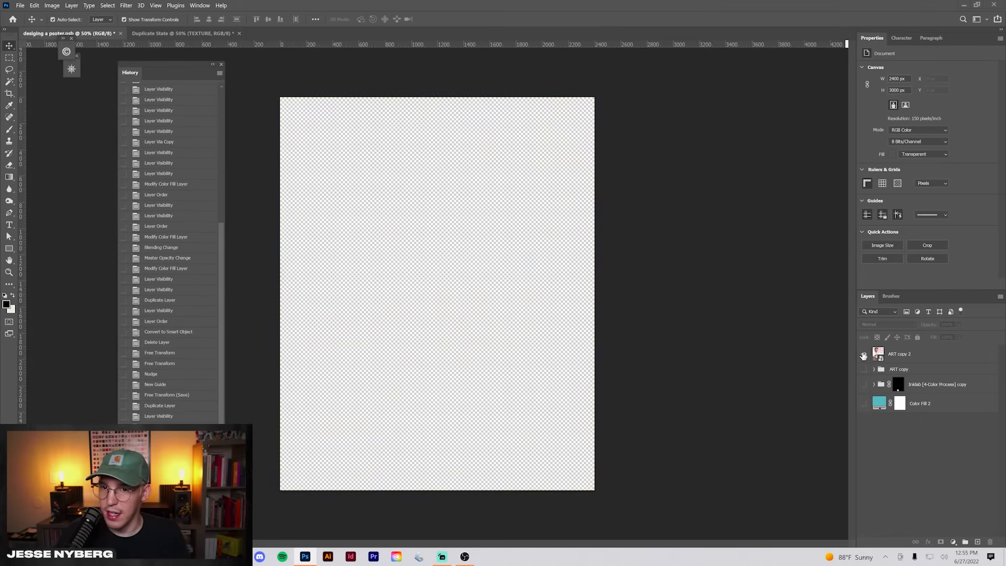
left_click(863, 354)
left_click(678, 400)
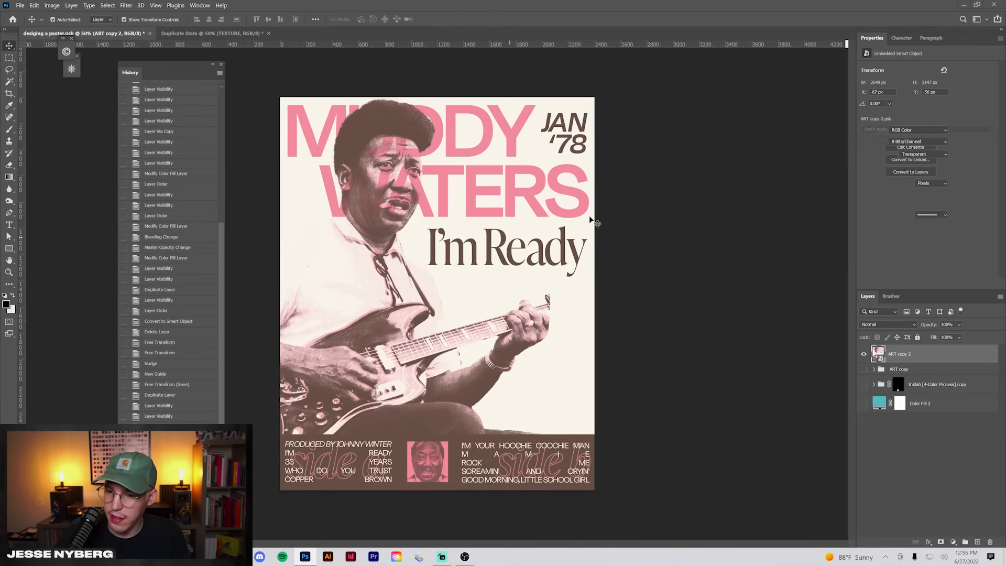
- Add the TEXTURE group from the Duplicate State document above ART copy 2, then hide it
left_click(172, 99)
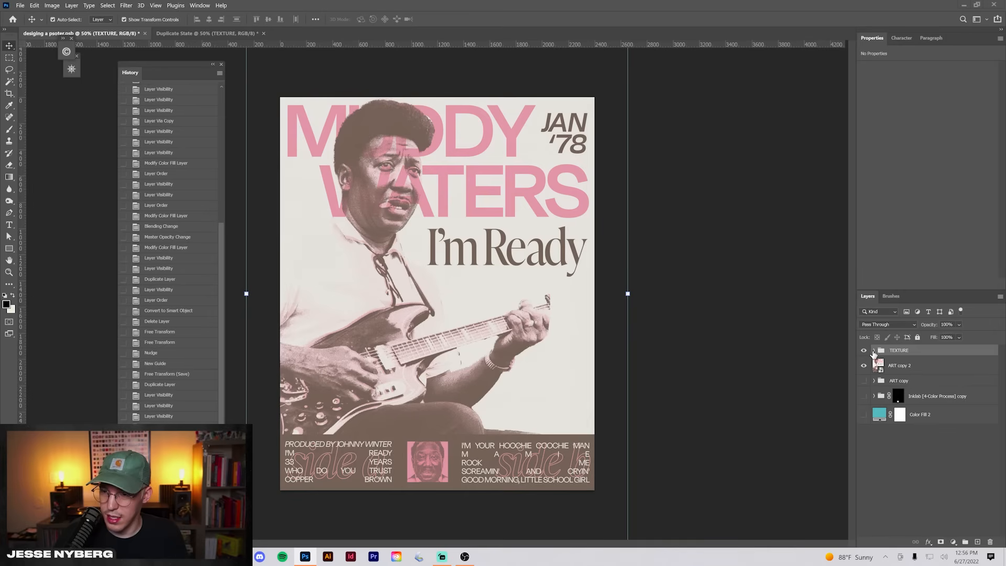
left_click(873, 351)
left_click(873, 350)
left_click(863, 350)
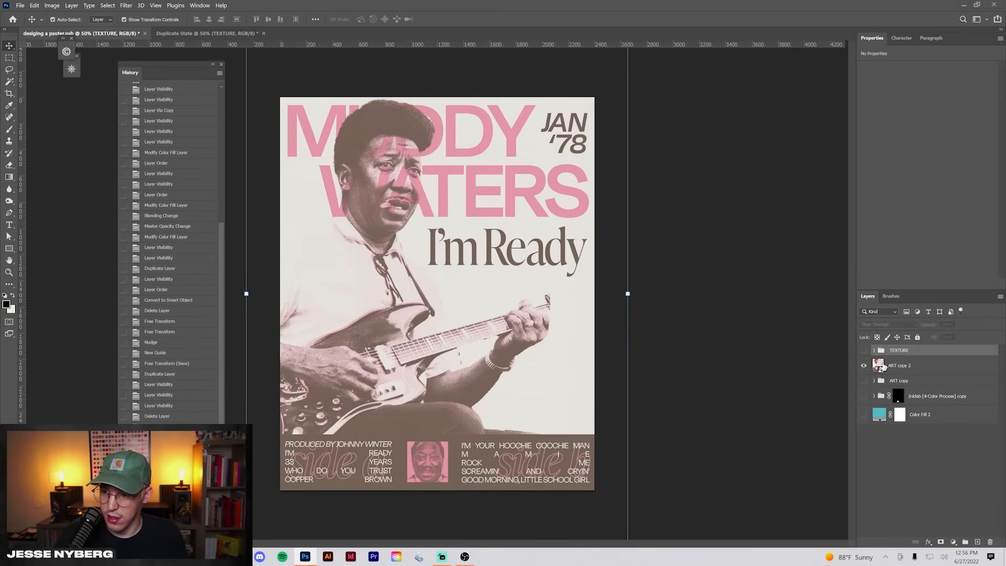
- Bring V1 copy over from Duplicate State and copy its Add Noise and Camera Raw smart filters onto ART copy 2
left_click(932, 365)
key("ctrl+Tab")
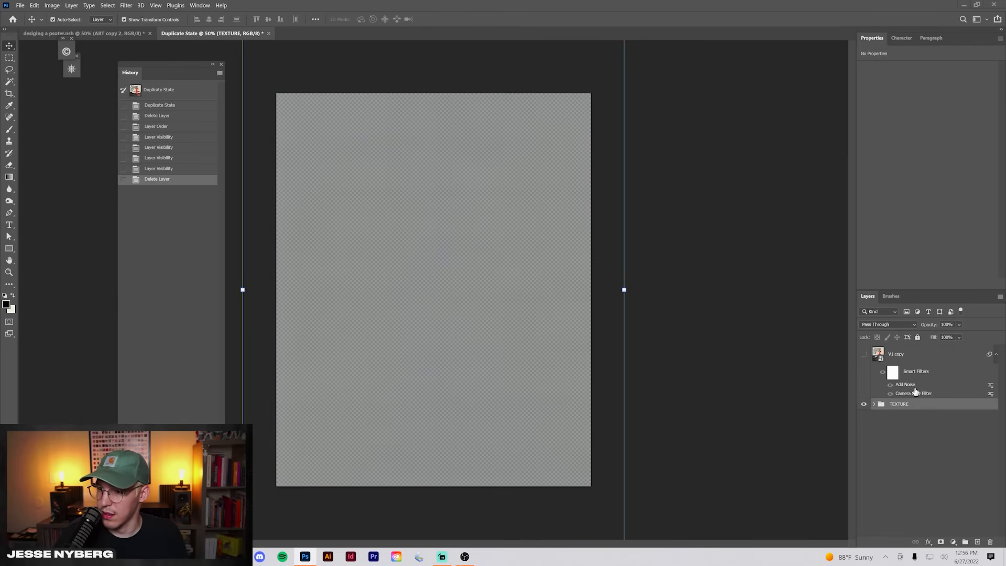
key("ctrl+Tab")
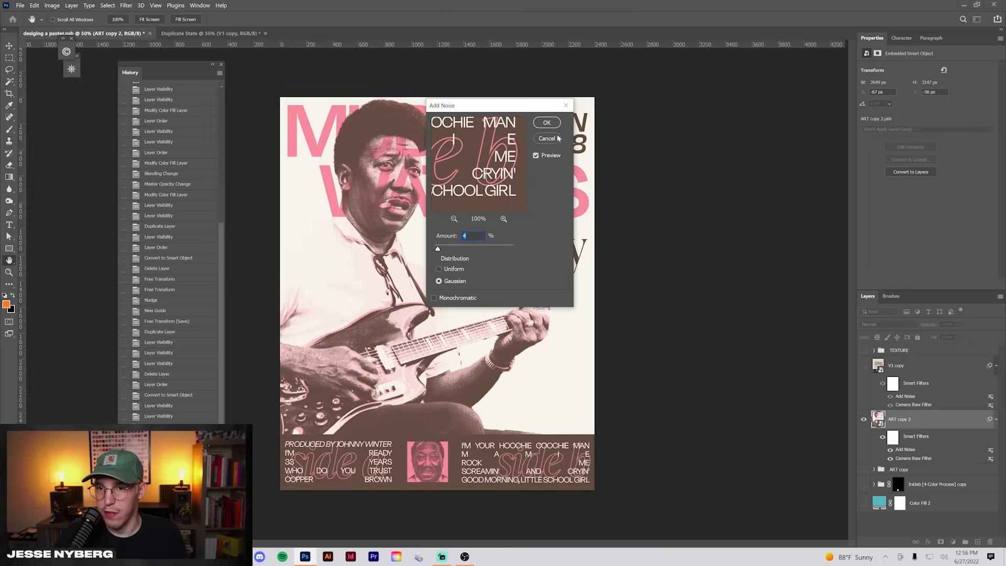
left_click(550, 140)
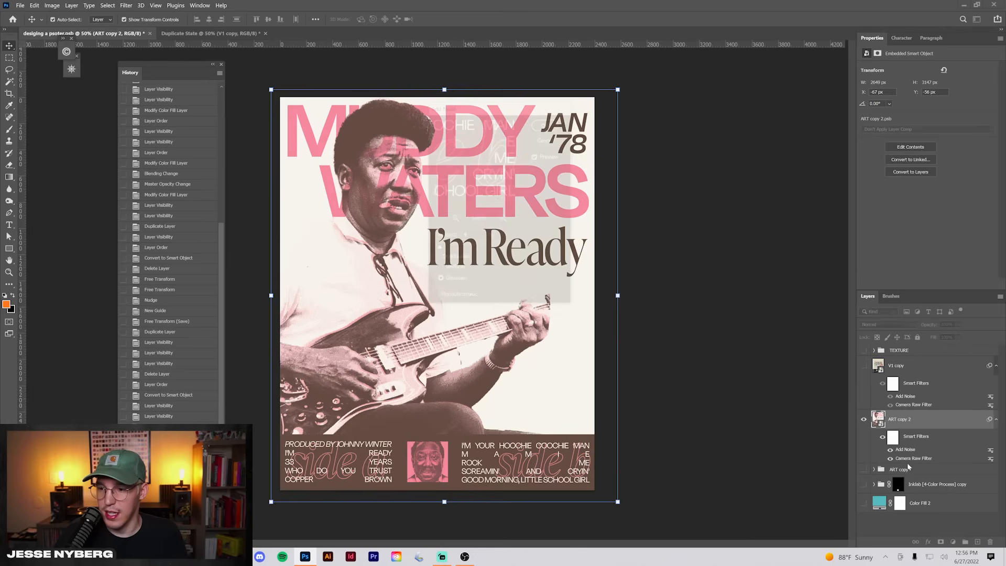
- Raise the Vibrance slightly in ART copy 2's Camera Raw filter and apply it
double_click(909, 458)
left_click(564, 221)
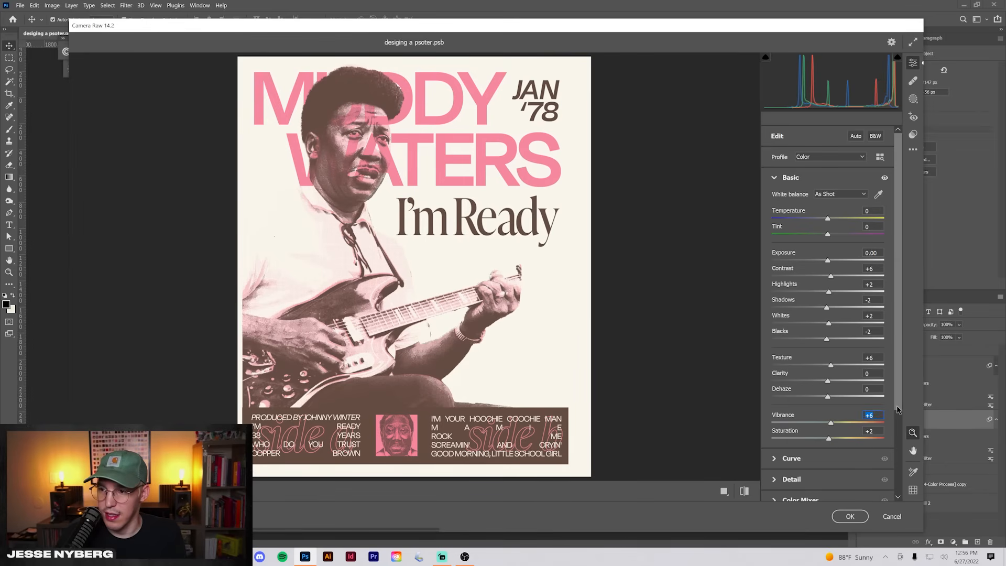
key("Up")
key("Up")
left_click(864, 516)
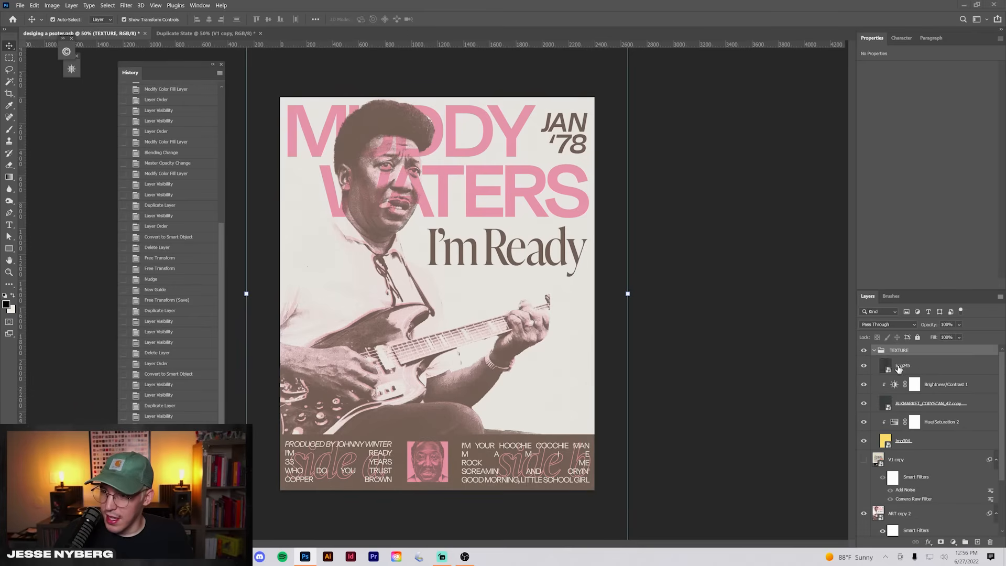
- Examine the img245 layer's blending and its source scan in the expanded TEXTURE group
left_click(900, 369)
left_click(894, 325)
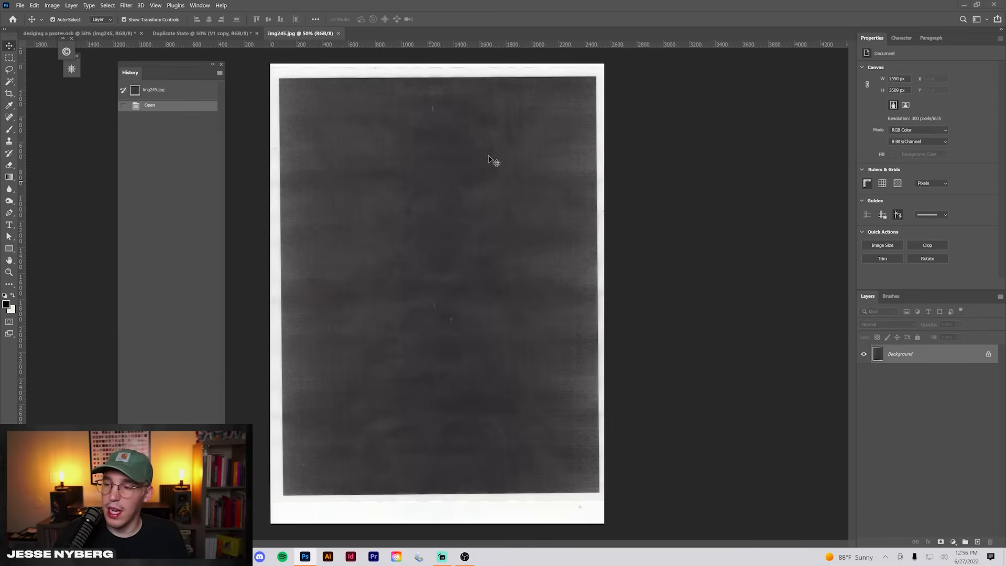
left_click(337, 33)
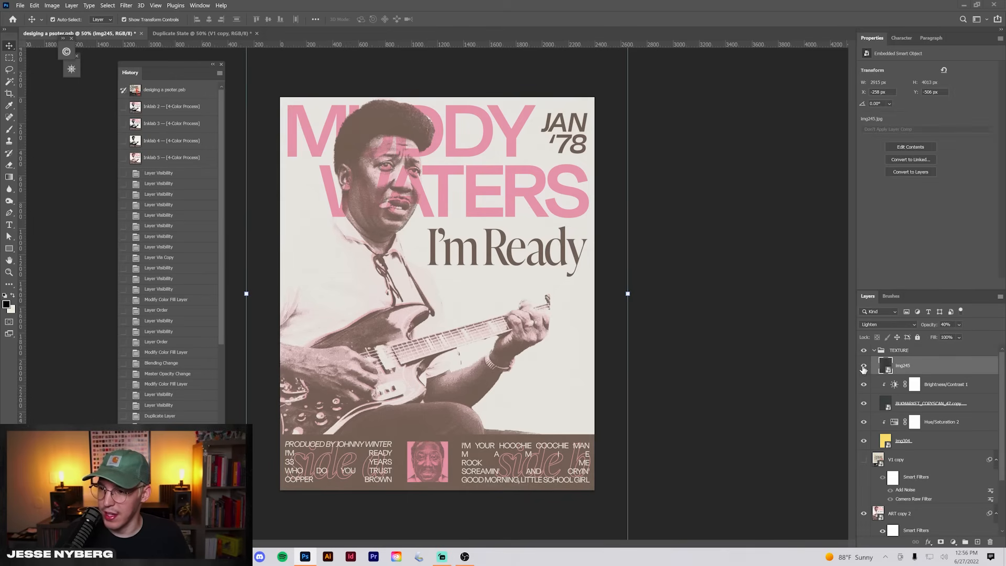
- Check the Brightness/Contrast 1 adjustment and the BLKMARKET_COPYSCAN_47 source scan, and set the scan layer's opacity to 30%
left_click(892, 384)
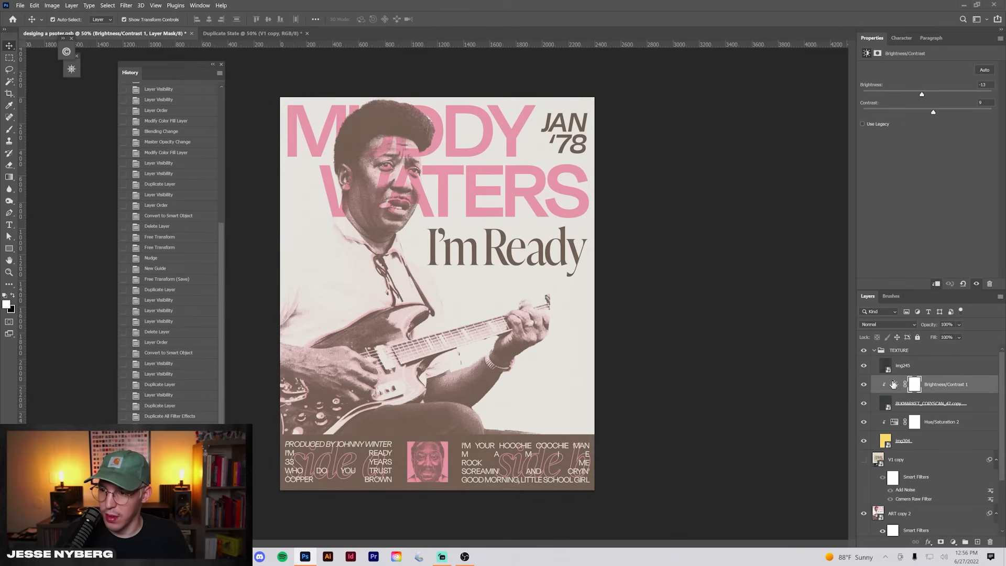
left_click(891, 409)
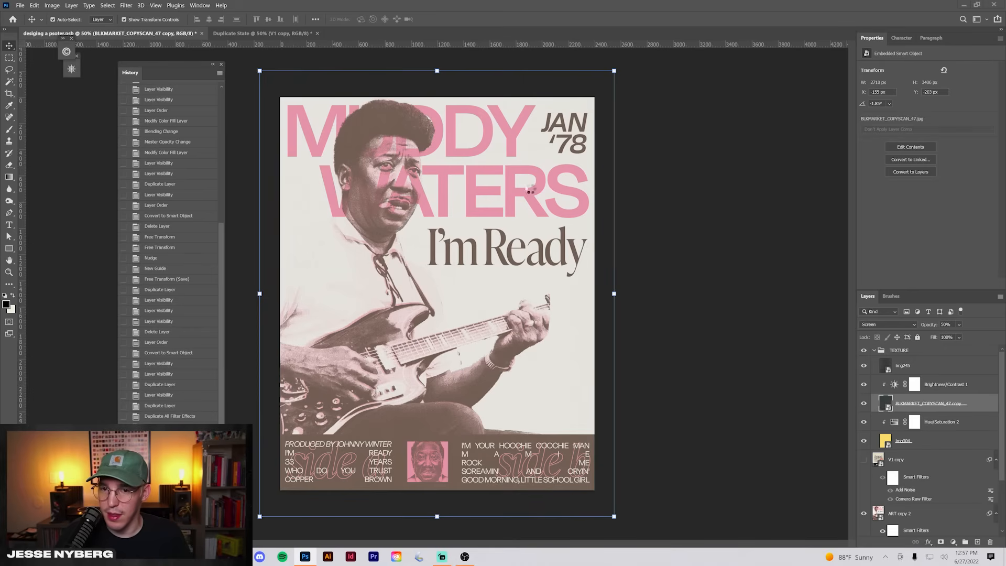
double_click(885, 403)
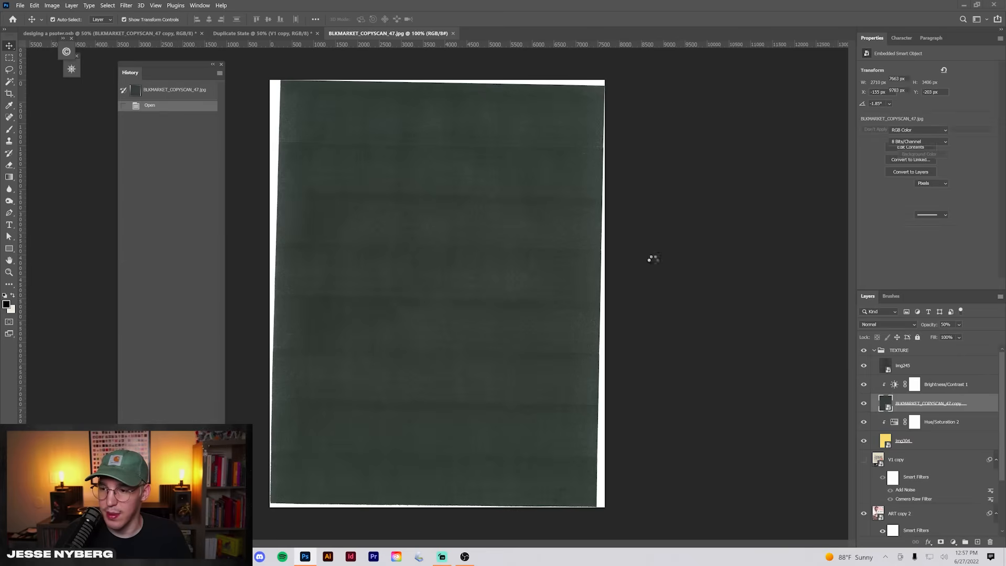
left_click(455, 33)
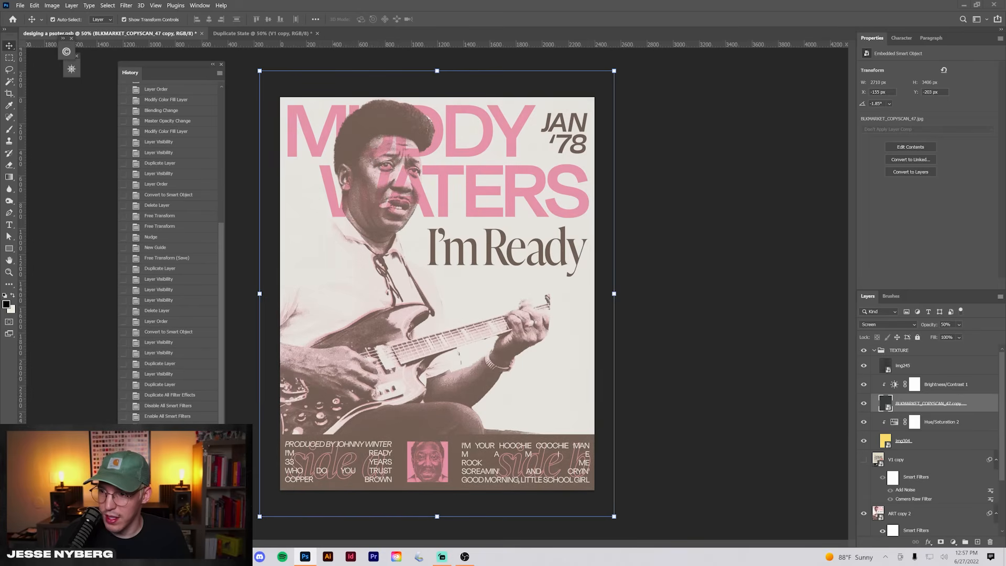
key("3")
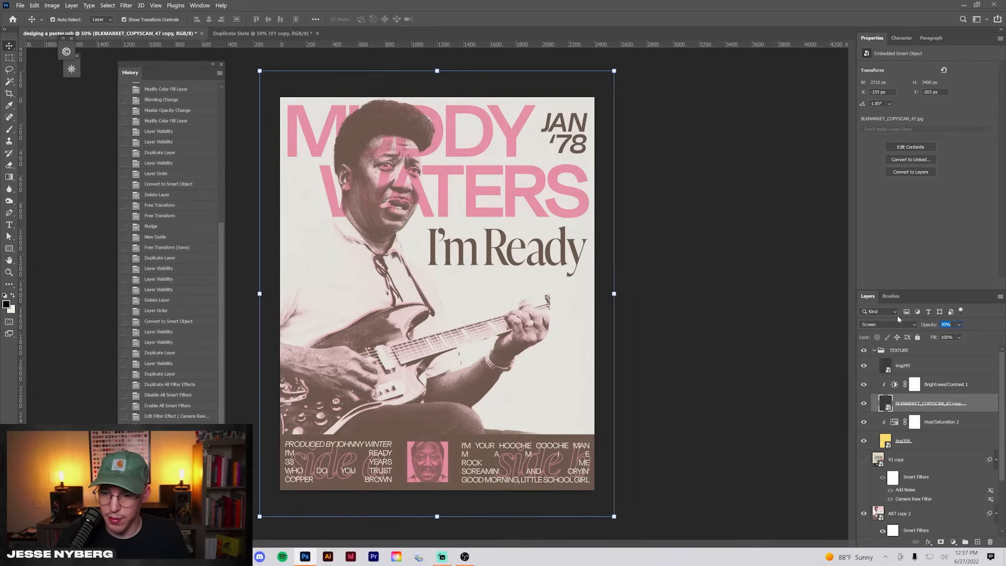
- Examine the img304 source scan and compare the poster with and without the Hue/Saturation 2 adjustment
left_click(924, 441)
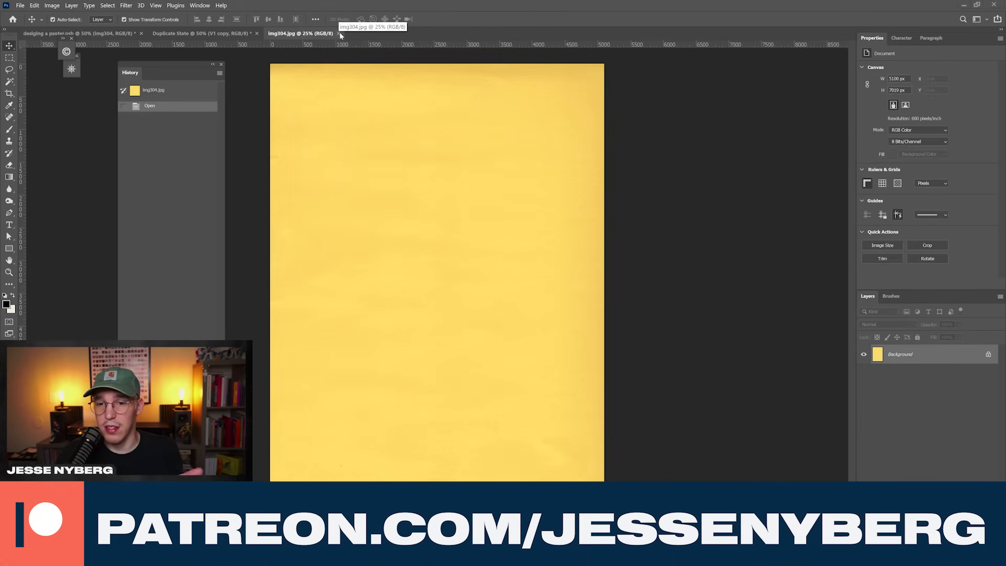
left_click(339, 33)
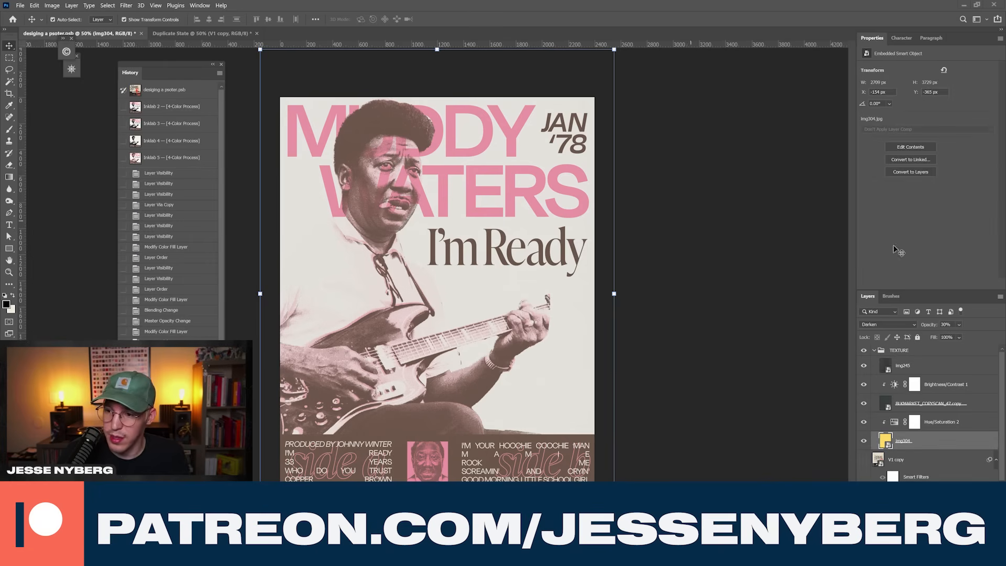
left_click(863, 422)
left_click(863, 421)
left_click(863, 422)
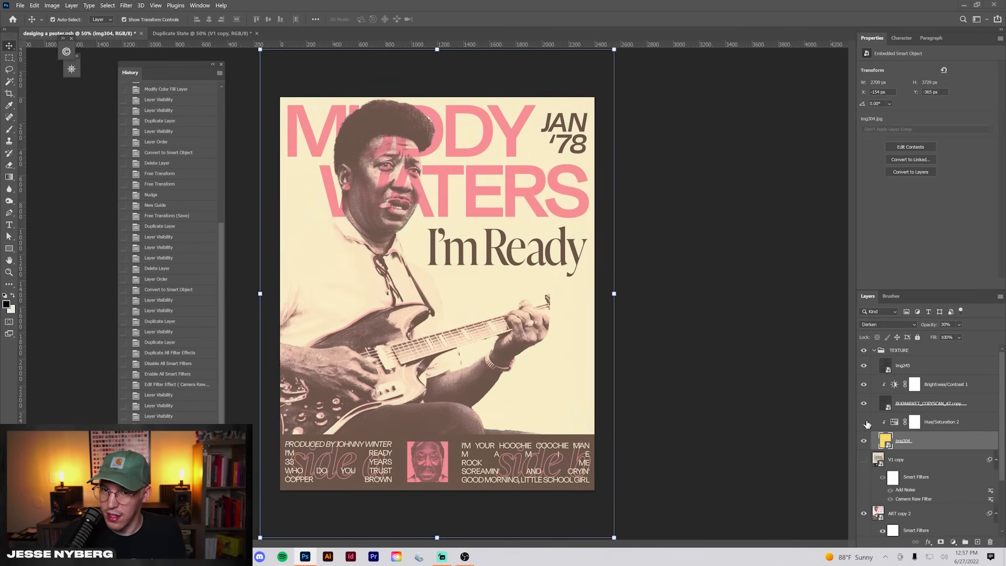
left_click(864, 422)
- Examine the halftone and paper texture at 200% around the guitar, the shirt collar, the face and the JAN '78 text
left_click(912, 465)
key("ctrl+plus")
key("ctrl+plus")
key("ctrl+plus")
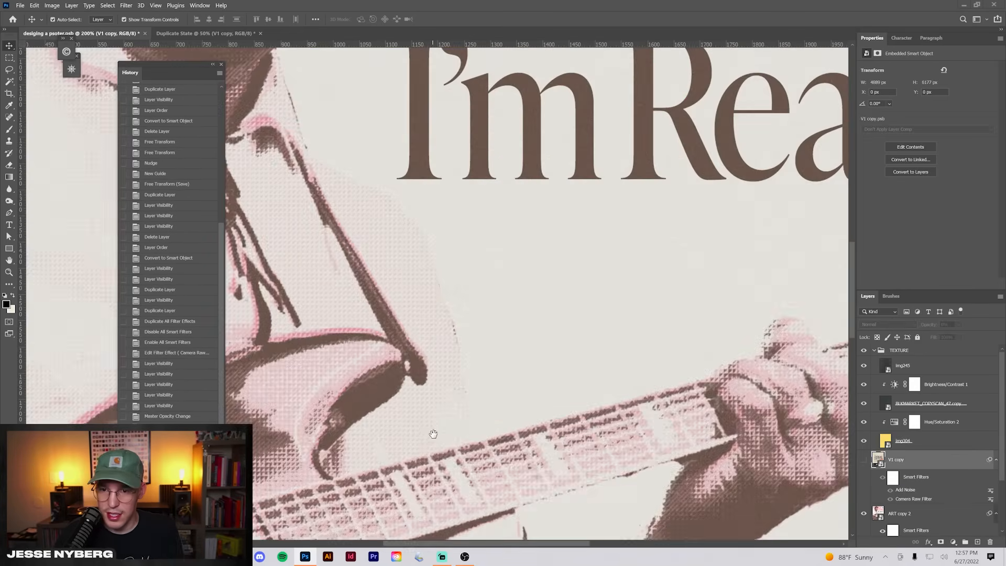
mouse_move(434, 434)
left_mouse_down()
mouse_move(609, 232)
mouse_move(636, 120)
mouse_move(621, 518)
left_mouse_up()
left_click_drag(620, 157, 620, 398)
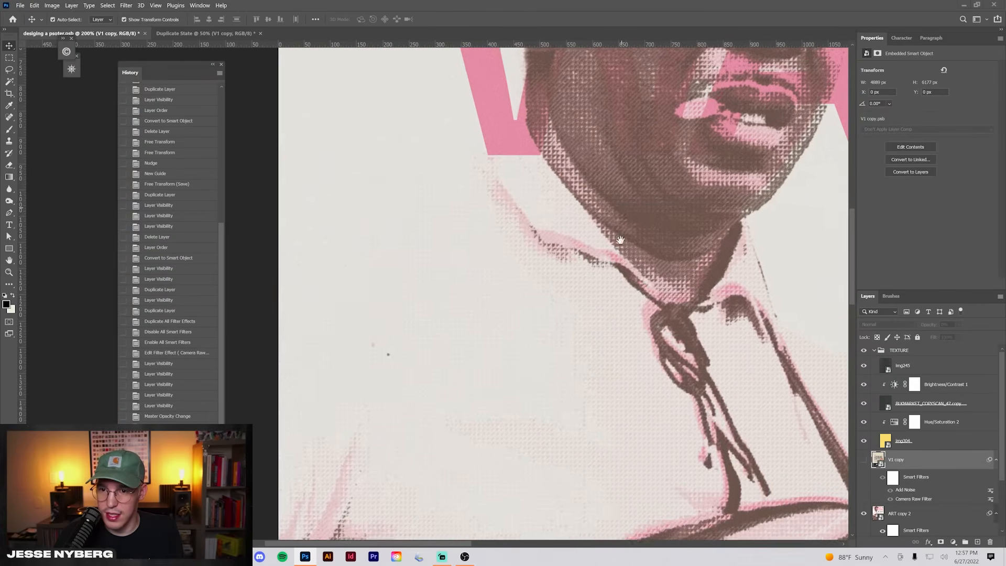
left_click_drag(683, 130, 579, 474)
mouse_move(632, 268)
left_mouse_down()
mouse_move(621, 364)
mouse_move(542, 378)
mouse_move(126, 351)
left_mouse_up()
left_click_drag(833, 352, 676, 350)
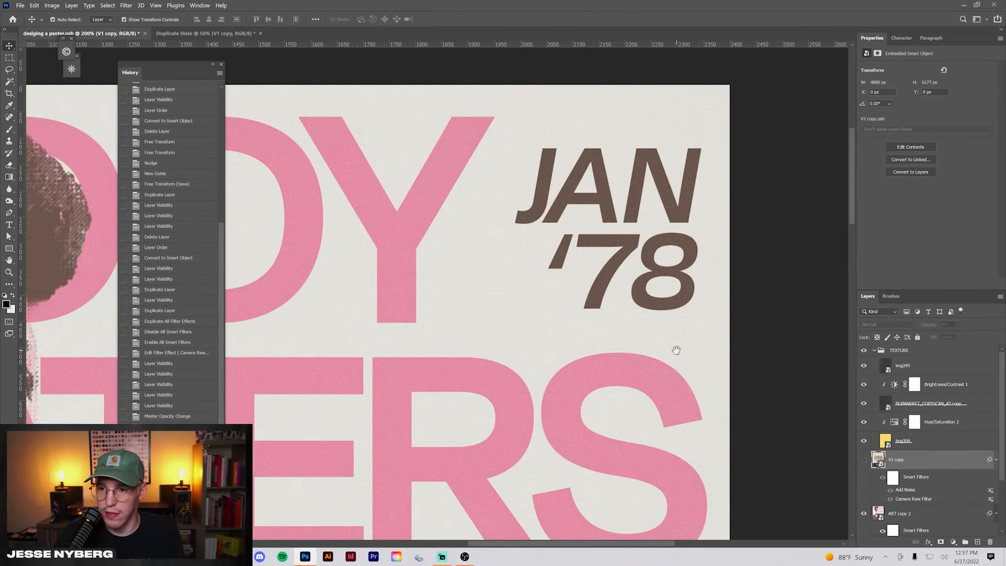